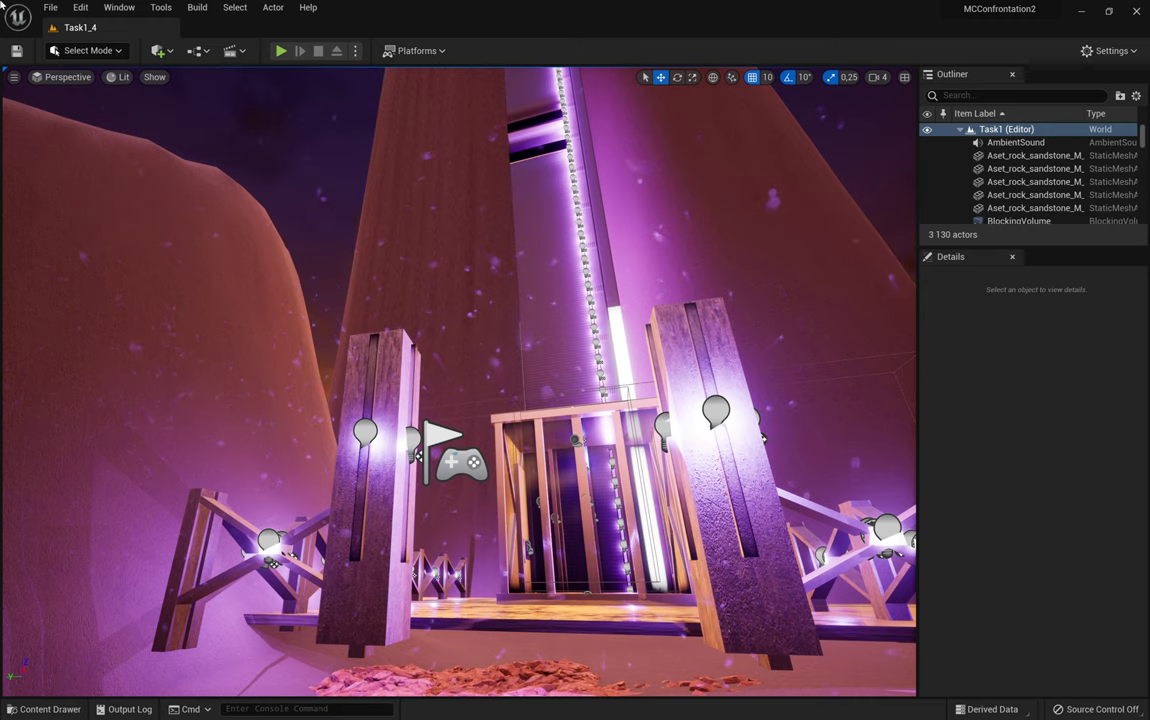
right_click_drag(521, 332, 505, 452)
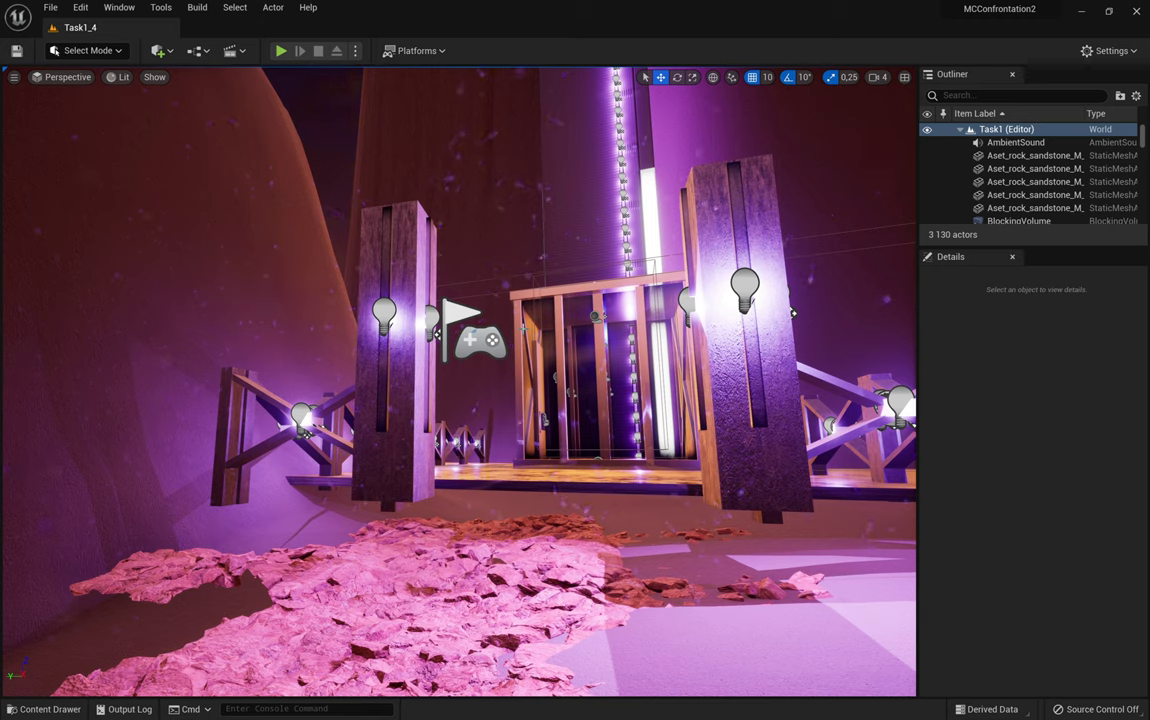
right_click_drag(524, 362, 429, 517)
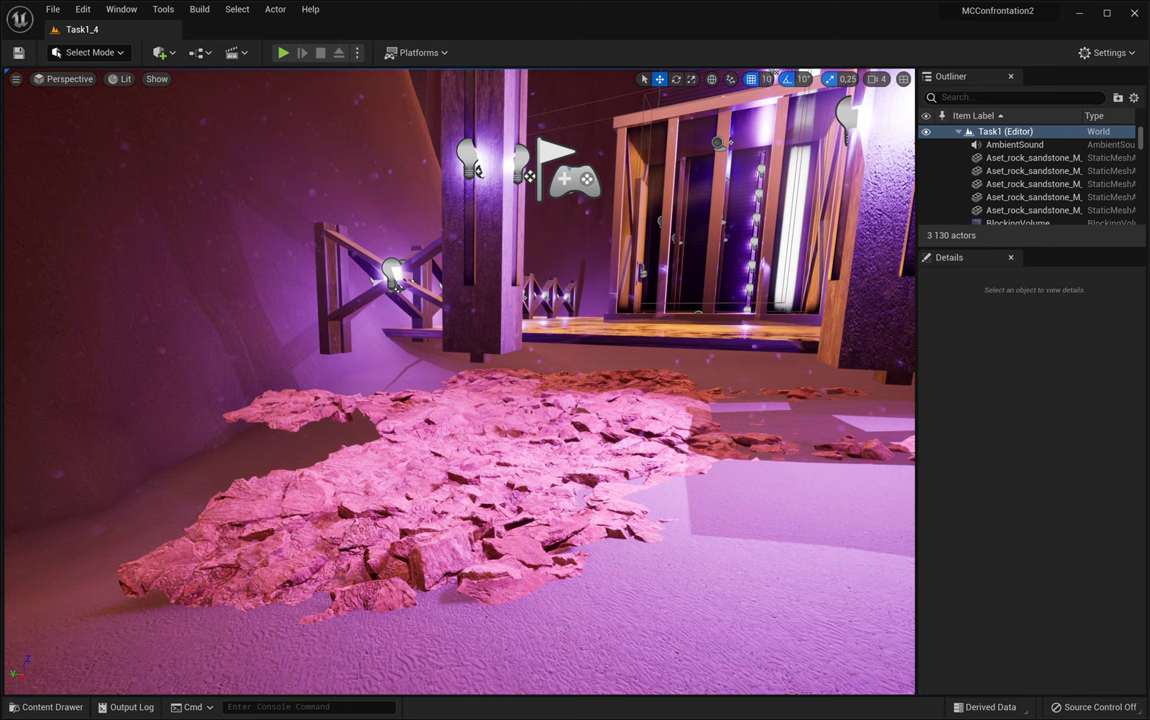
left_click(467, 513)
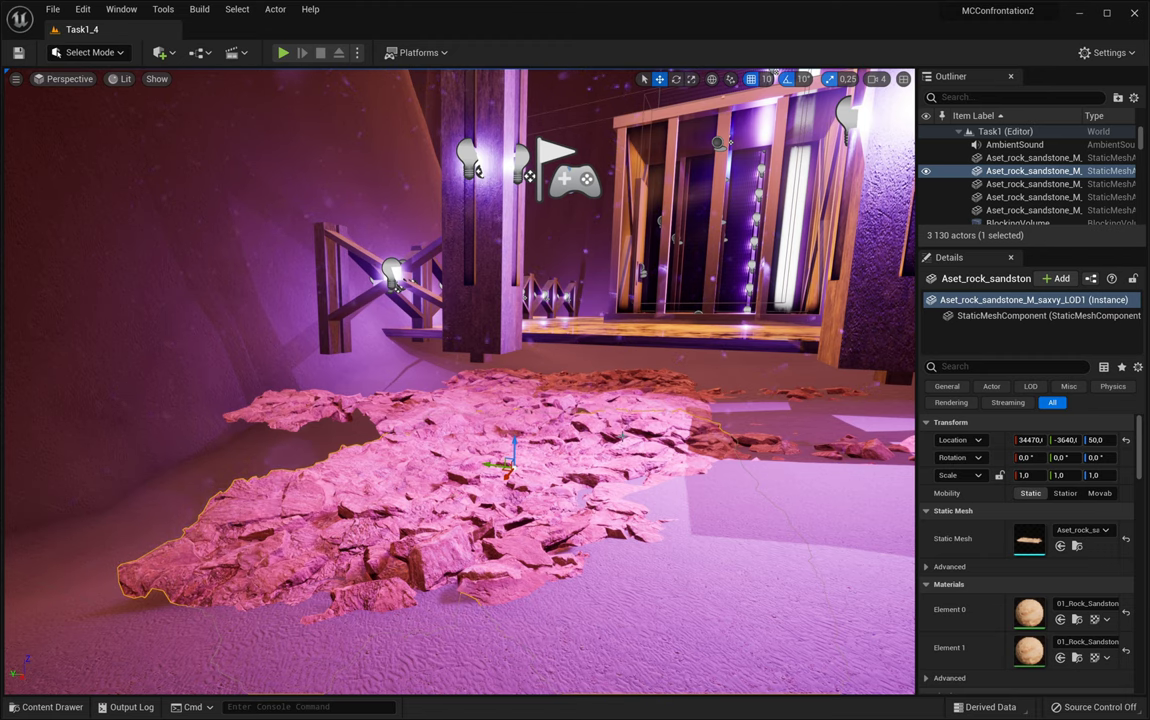
right_click_drag(621, 436, 712, 255)
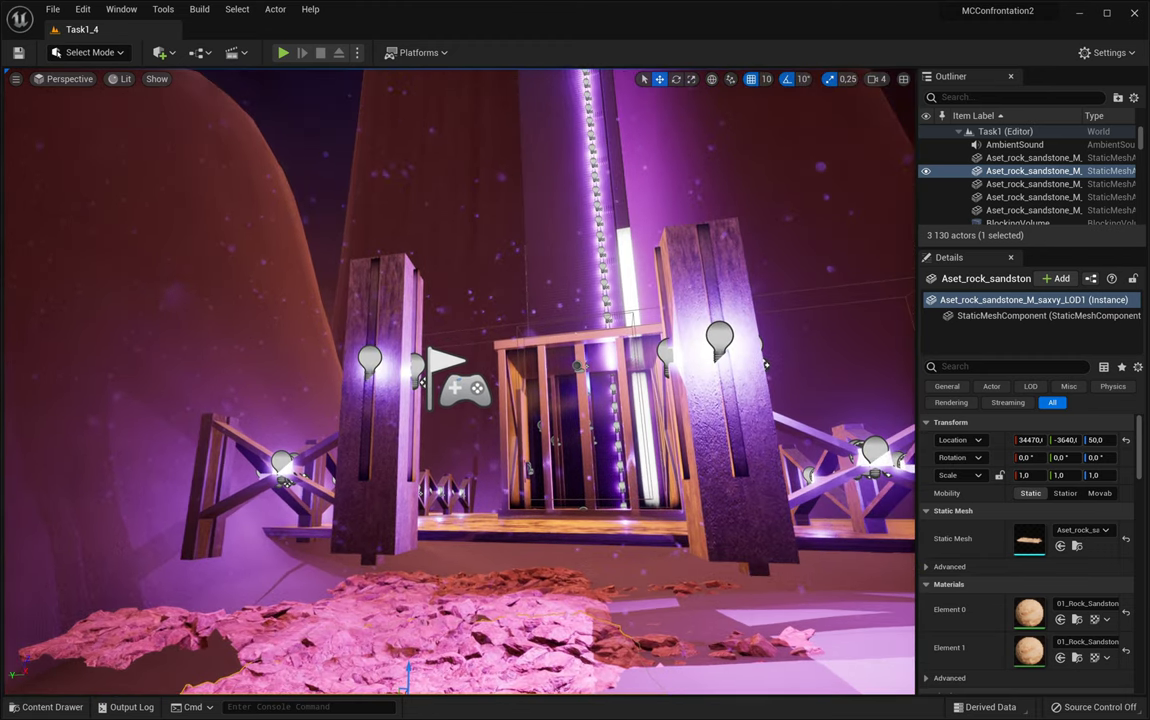
right_click_drag(622, 453, 667, 398)
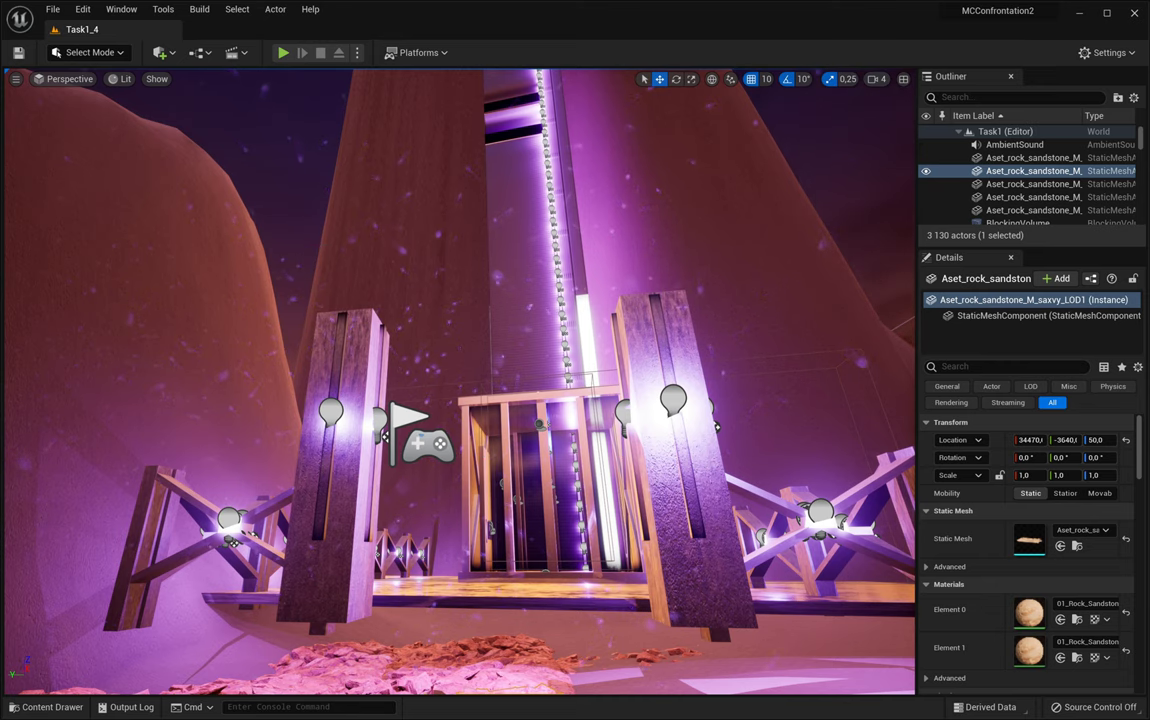
right_click_drag(716, 425, 710, 472)
right_click_drag(474, 464, 484, 454)
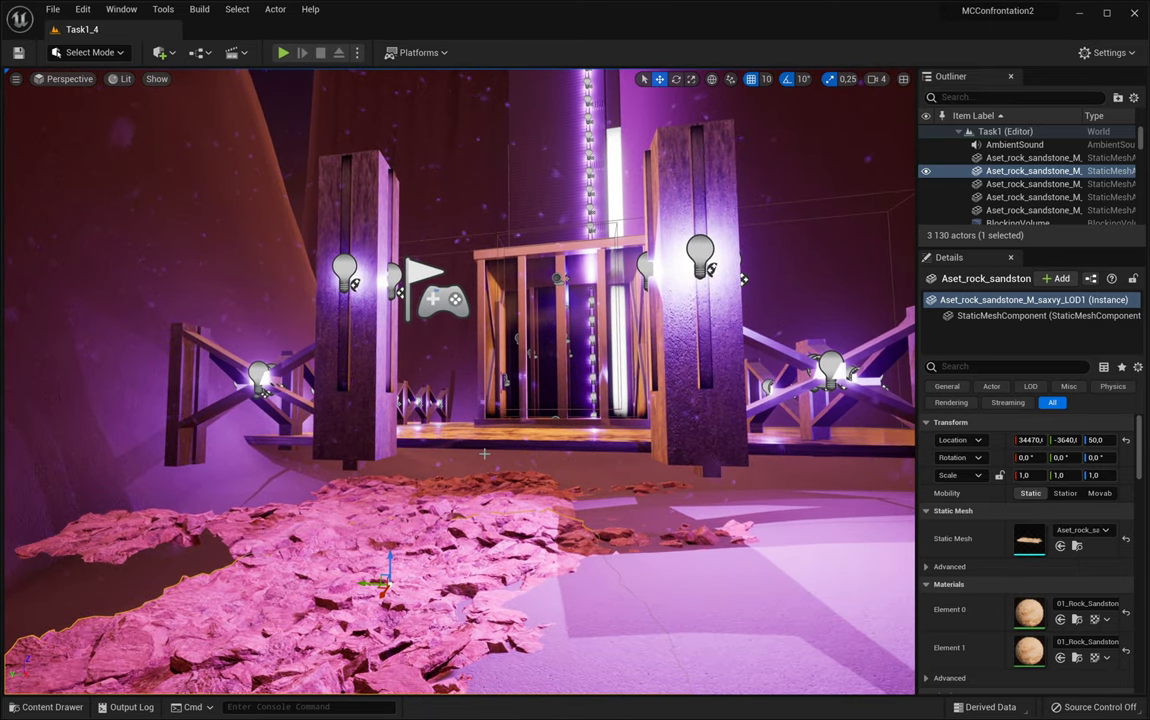
Place a basic empty Actor in the level.
left_click(205, 53)
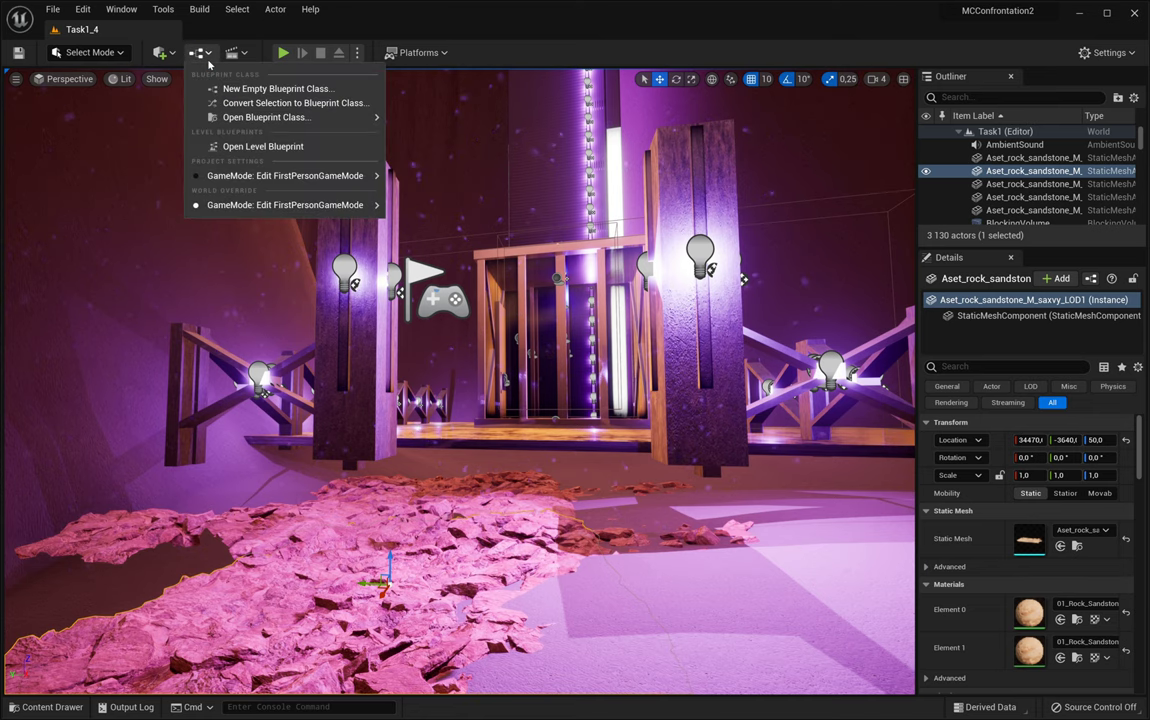
left_click(173, 54)
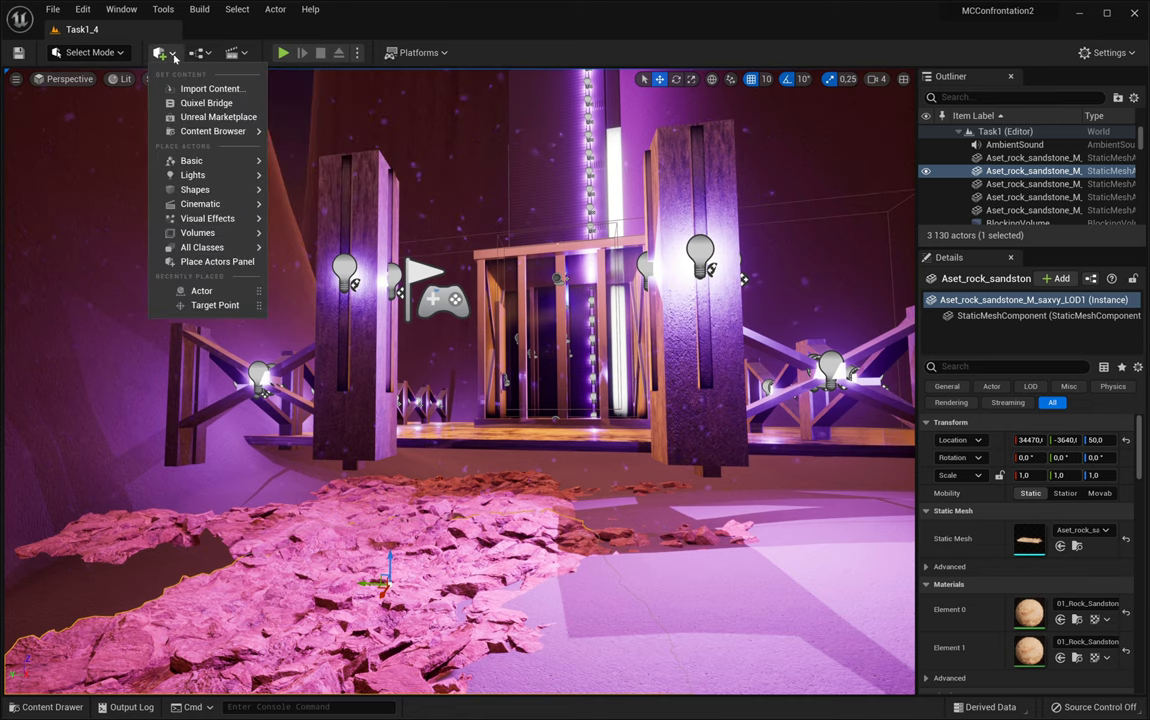
mouse_move(228, 167)
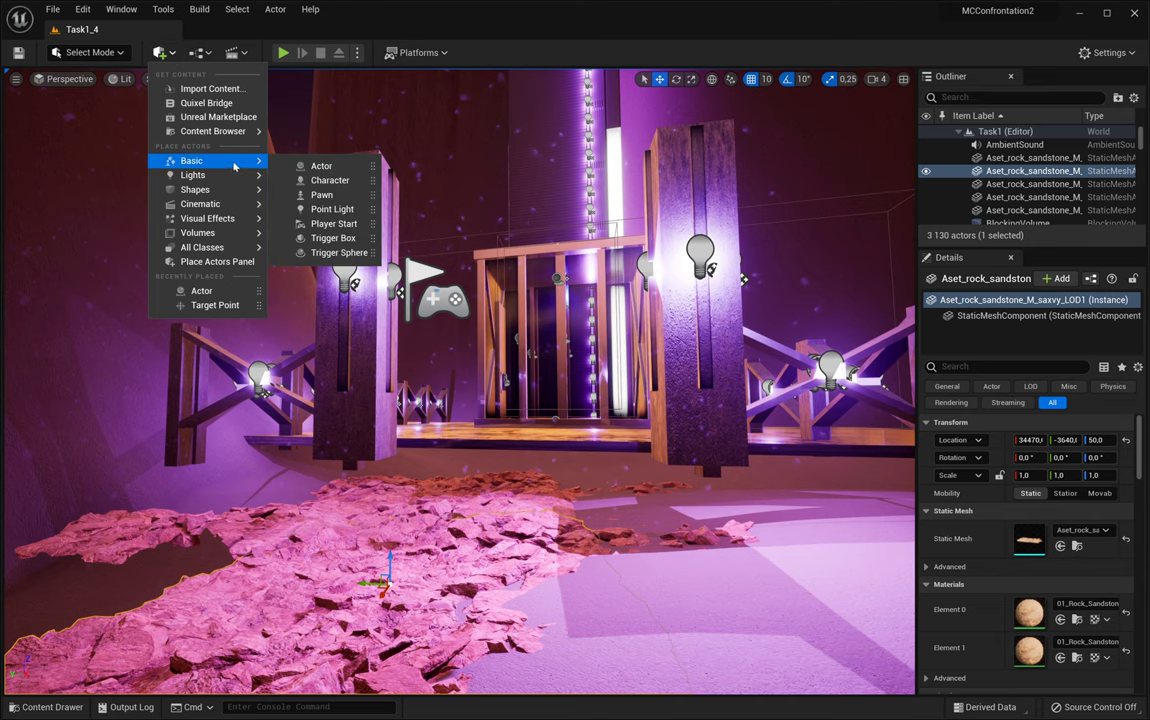
left_click(318, 166)
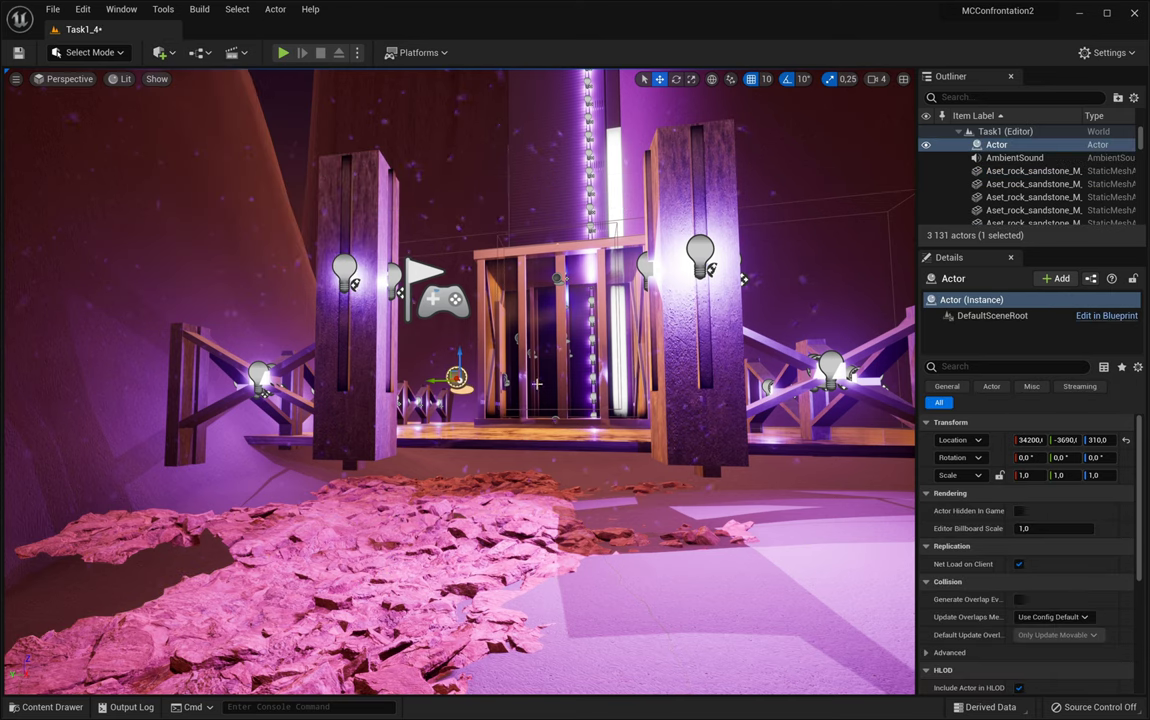
Move the new actor down onto the rocks in front of the platform, to about X 34170, Y -3730, Z 120.
left_click_drag(468, 350, 454, 458)
right_click_drag(527, 482, 600, 470)
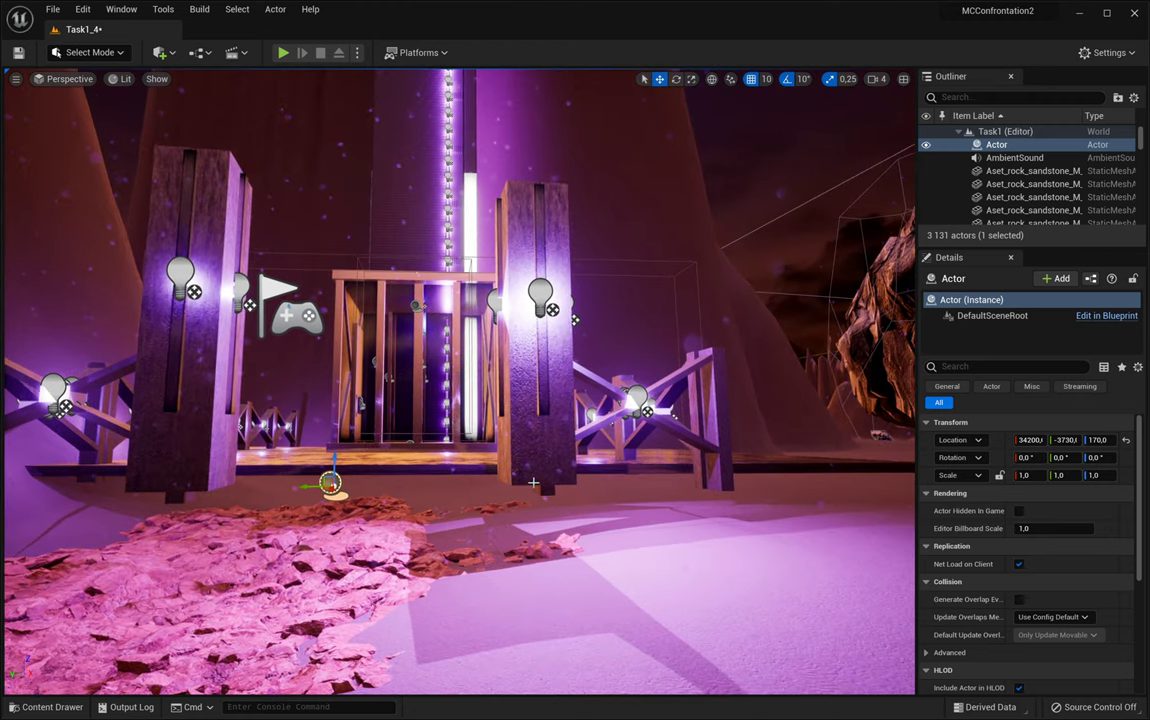
scroll(527, 482, "up", 3)
right_click_drag(527, 481, 440, 476)
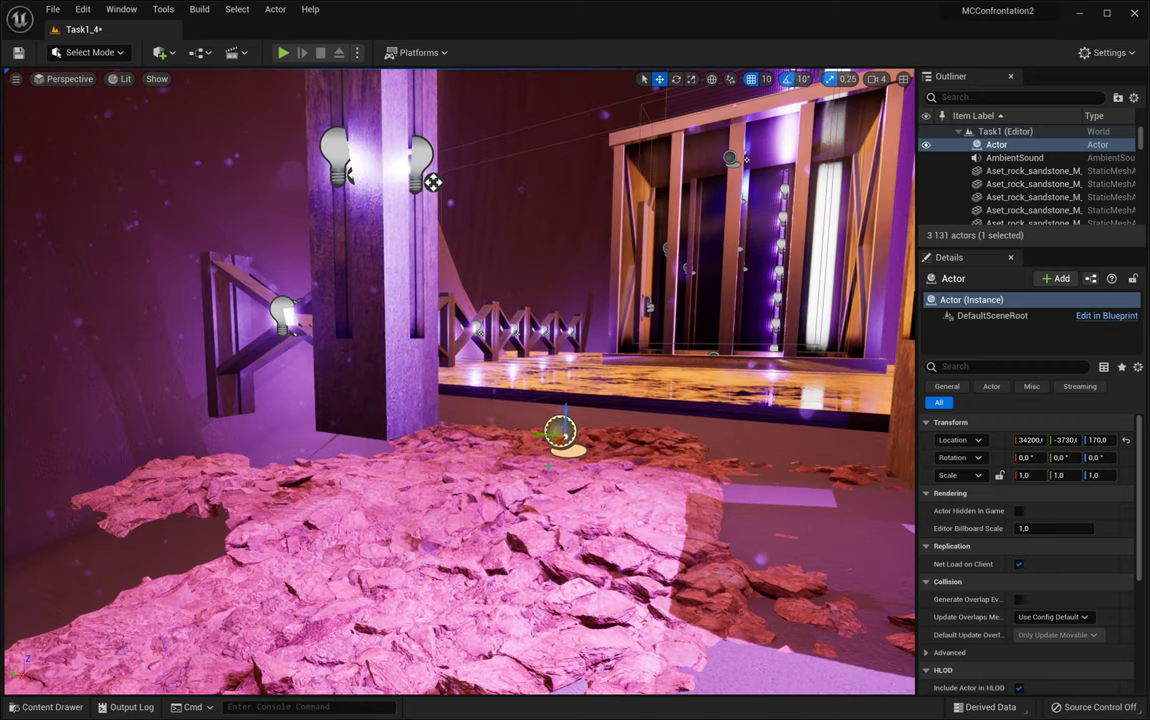
left_click_drag(554, 450, 531, 466)
left_click_drag(490, 420, 569, 444)
right_click_drag(613, 459, 712, 459)
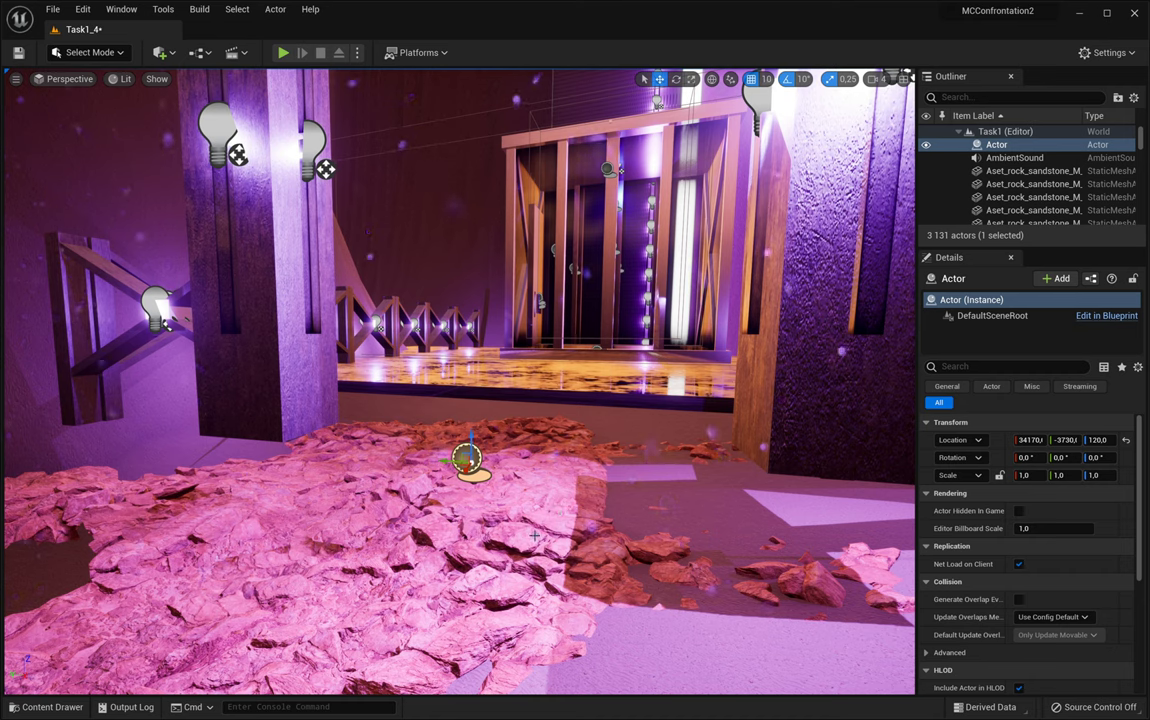
Convert the placed actor into a new Blueprint subclass of Actor named Zespol_Obiektow.
right_click_drag(510, 477, 500, 526)
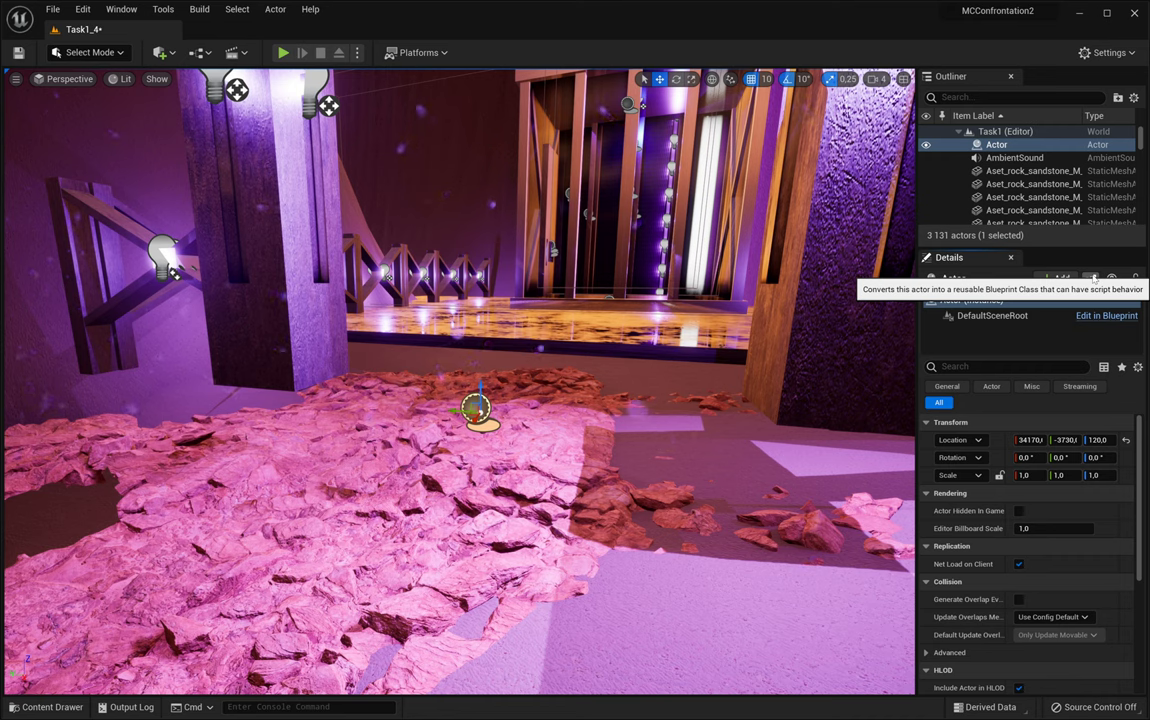
left_click(1094, 278)
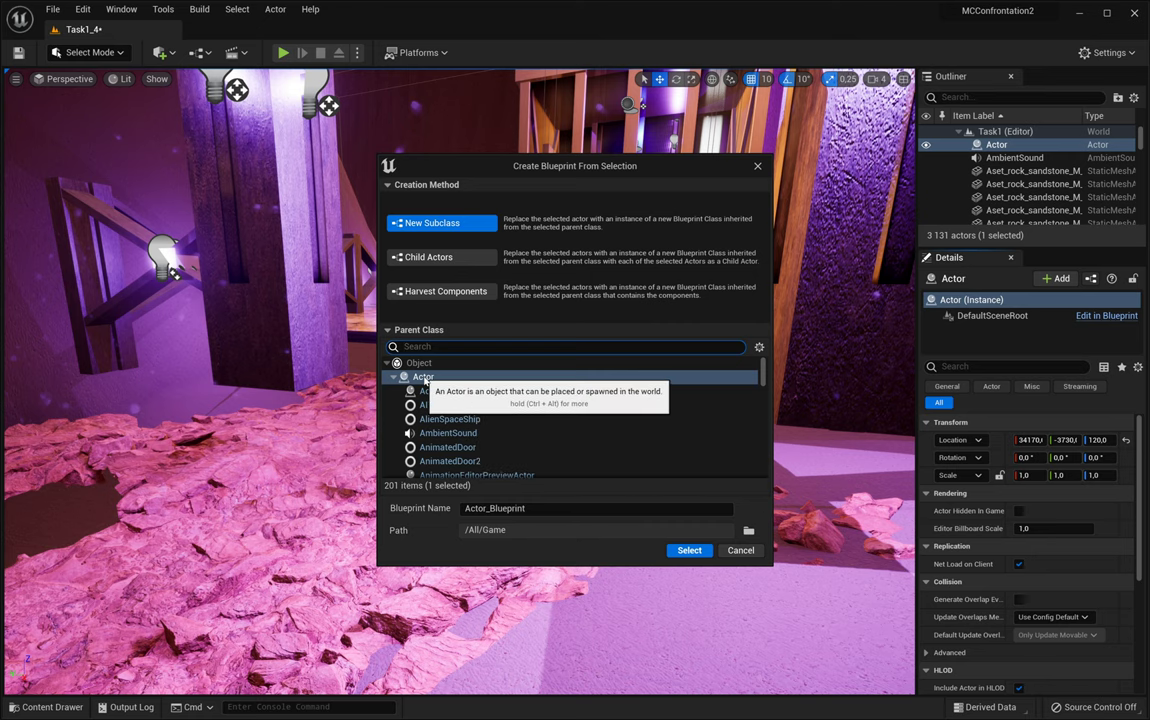
left_click(527, 508)
left_click_drag(527, 508, 436, 494)
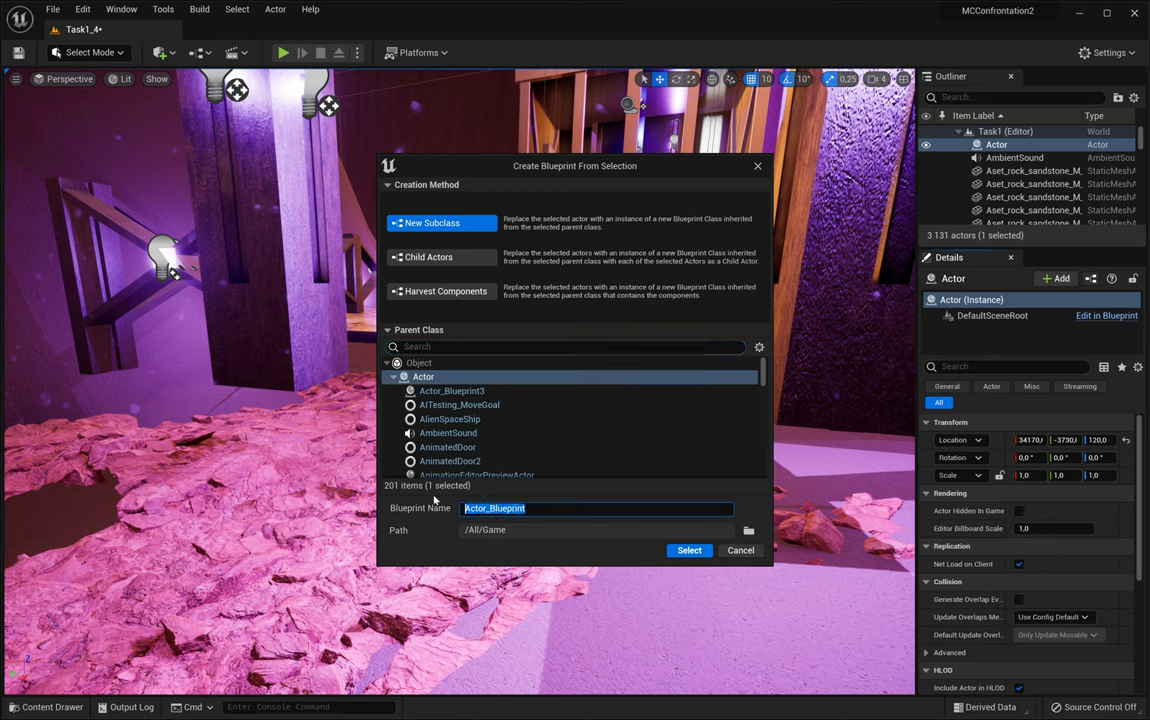
type("Zespol_Obiektow")
left_click(689, 550)
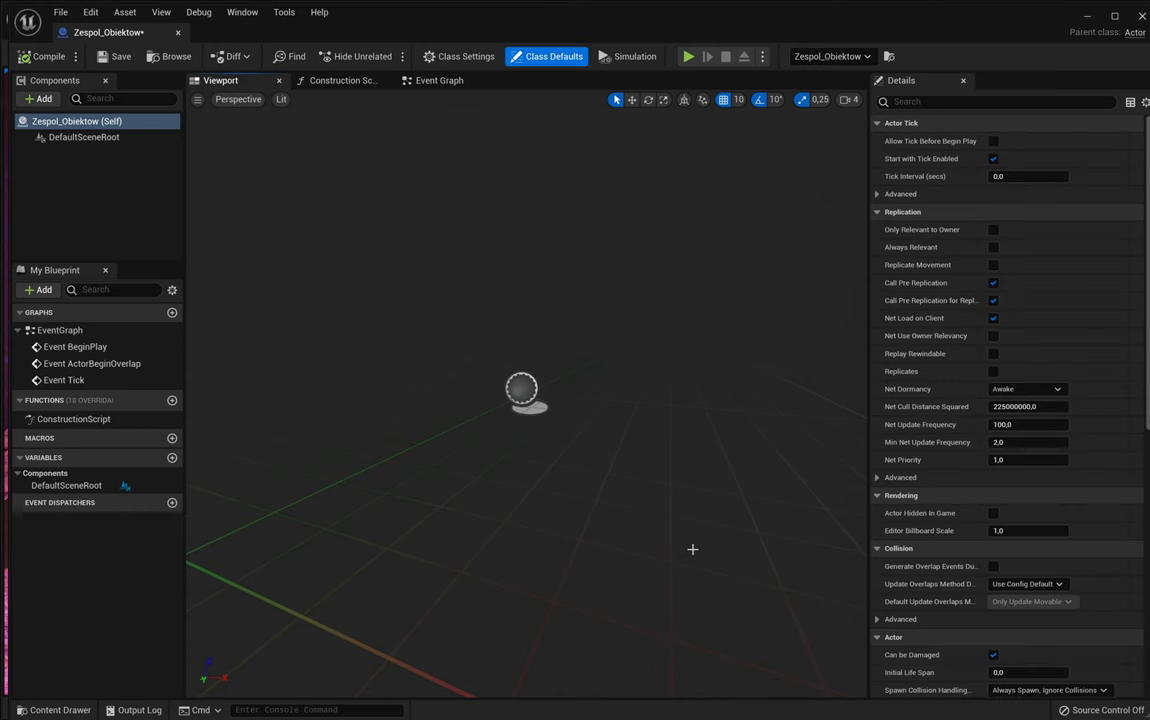
Add a Sphere component under the blueprint's default scene root.
right_click_drag(604, 400, 606, 525)
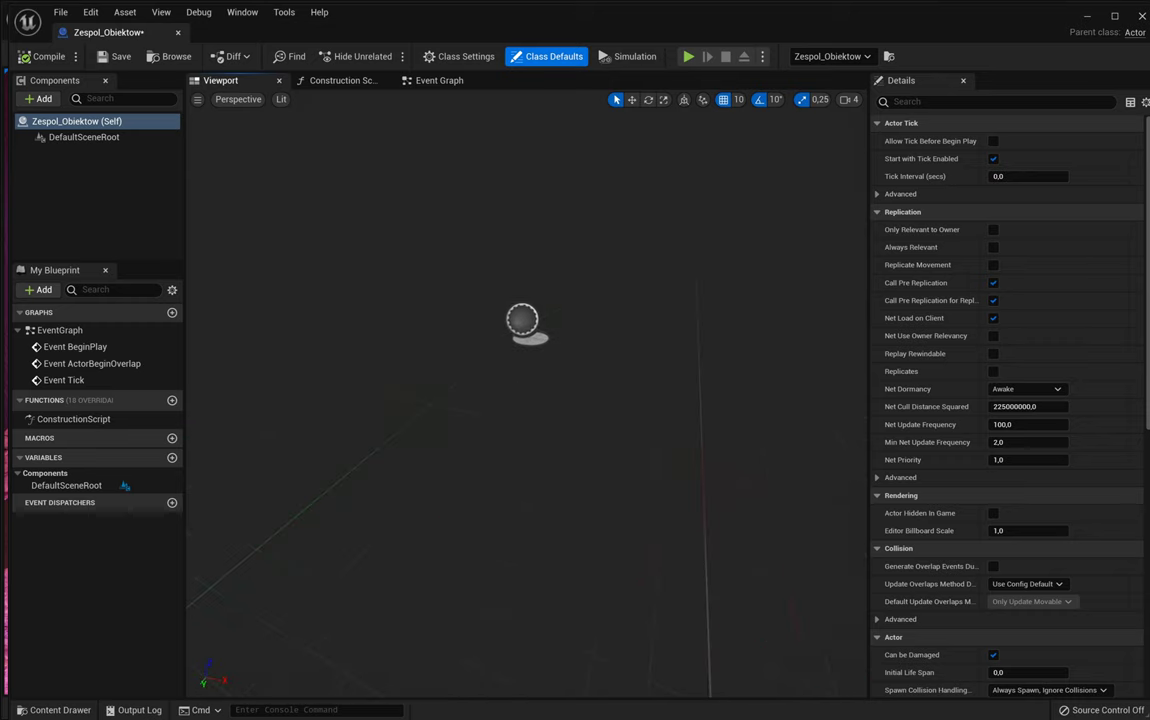
right_click_drag(606, 525, 565, 428)
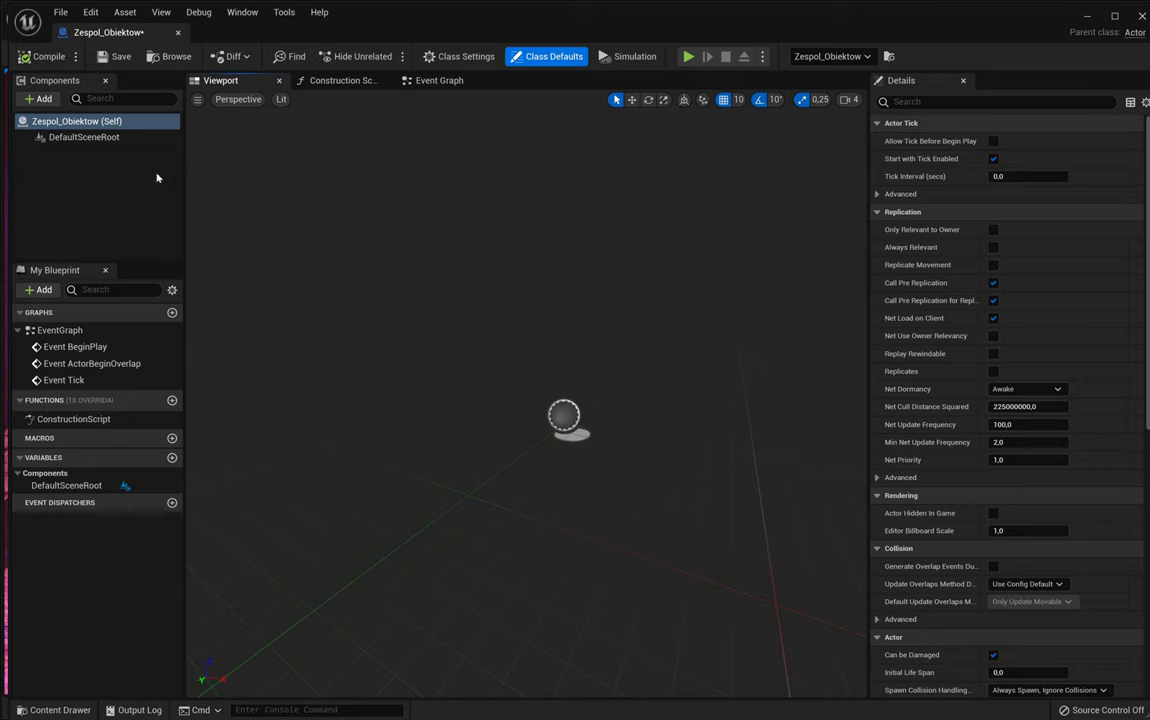
left_click(41, 97)
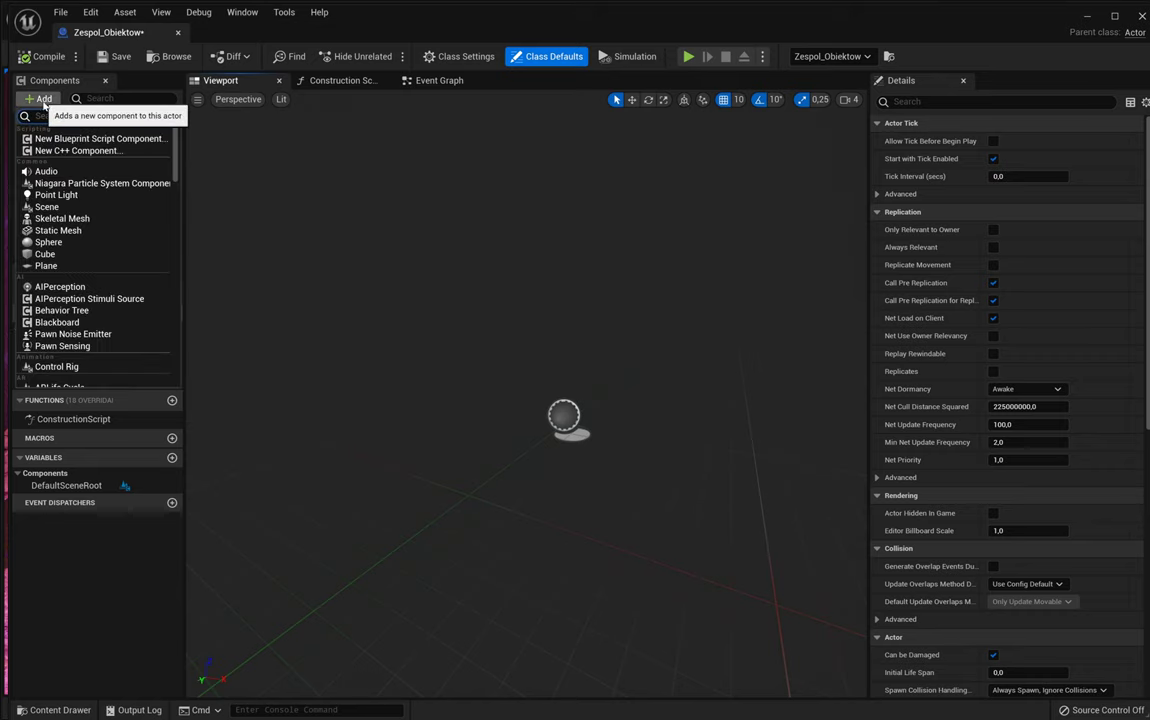
left_click(55, 242)
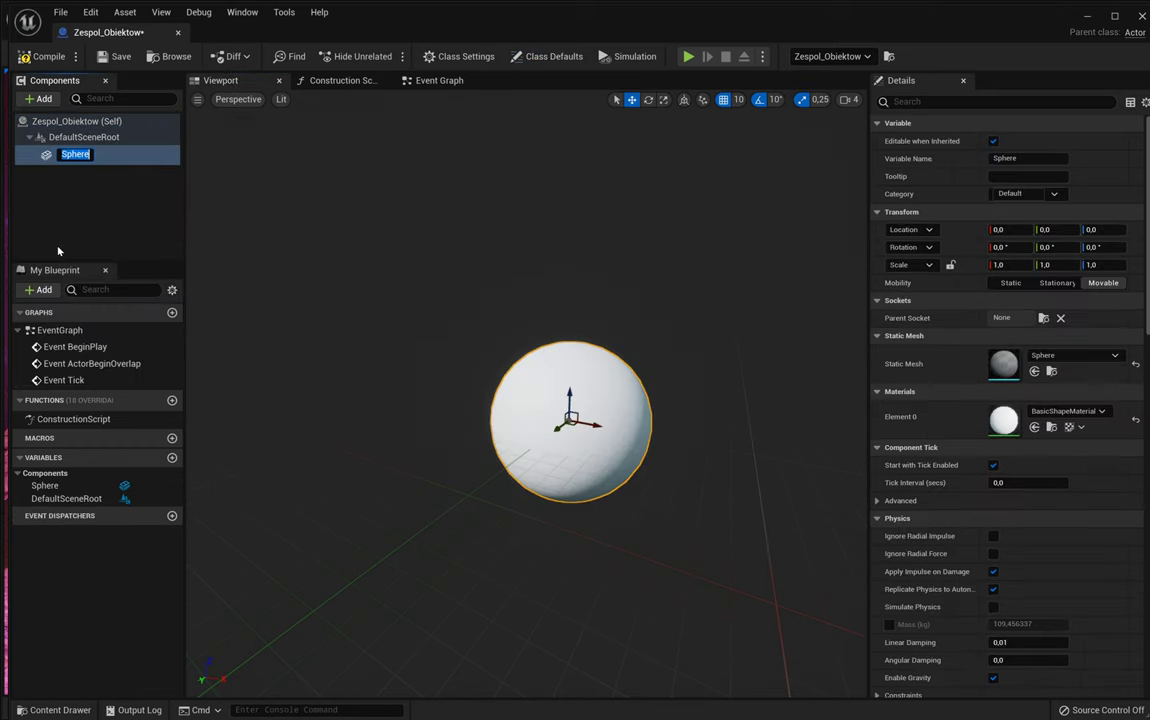
Scale the sphere component to about 1.5 in X, 1.75 in Y and 1.75 in Z.
left_click(663, 99)
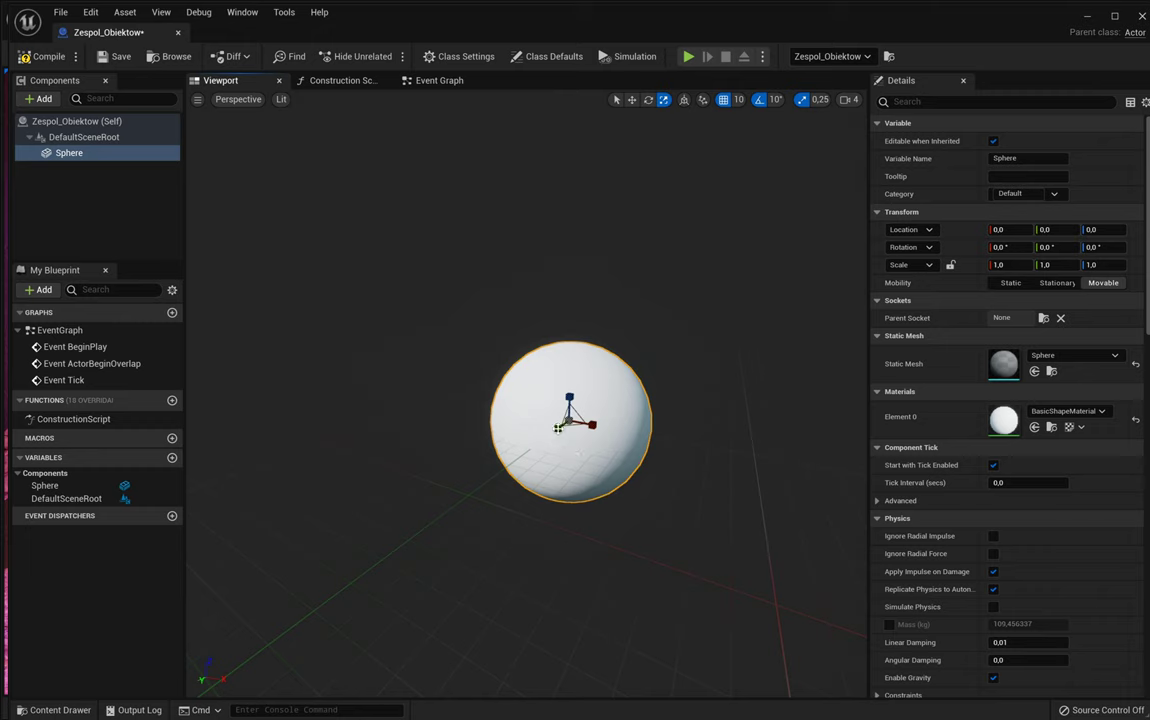
left_click_drag(572, 445, 522, 480)
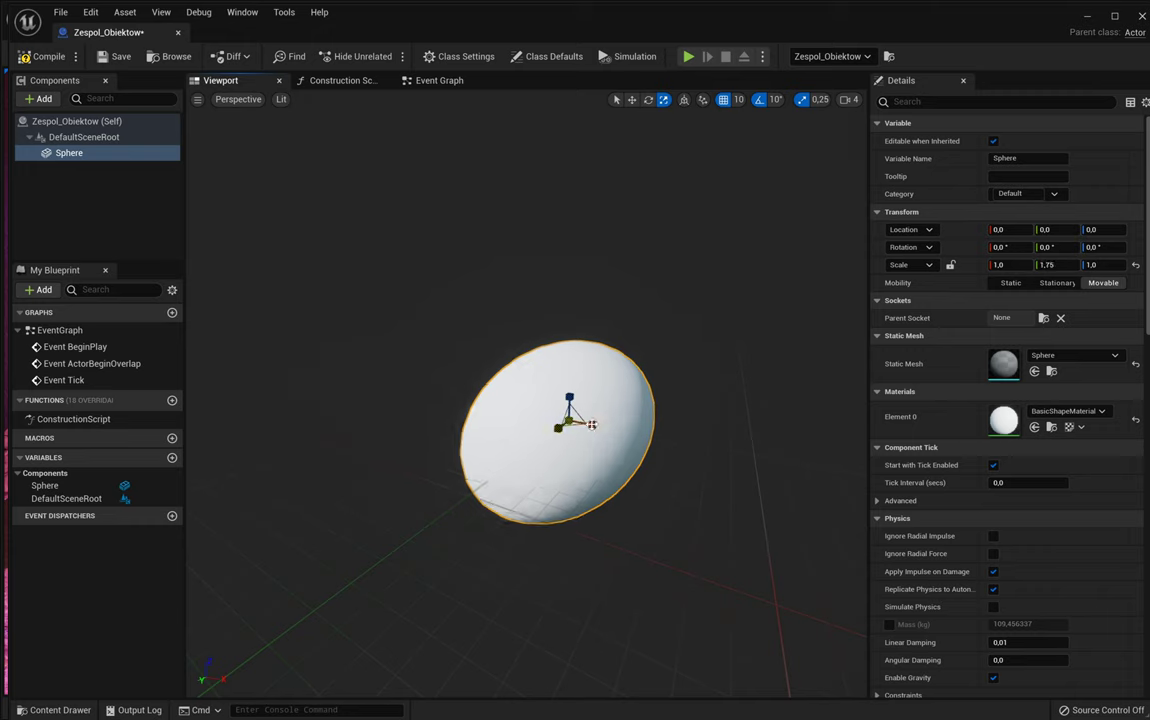
left_click_drag(591, 425, 571, 358)
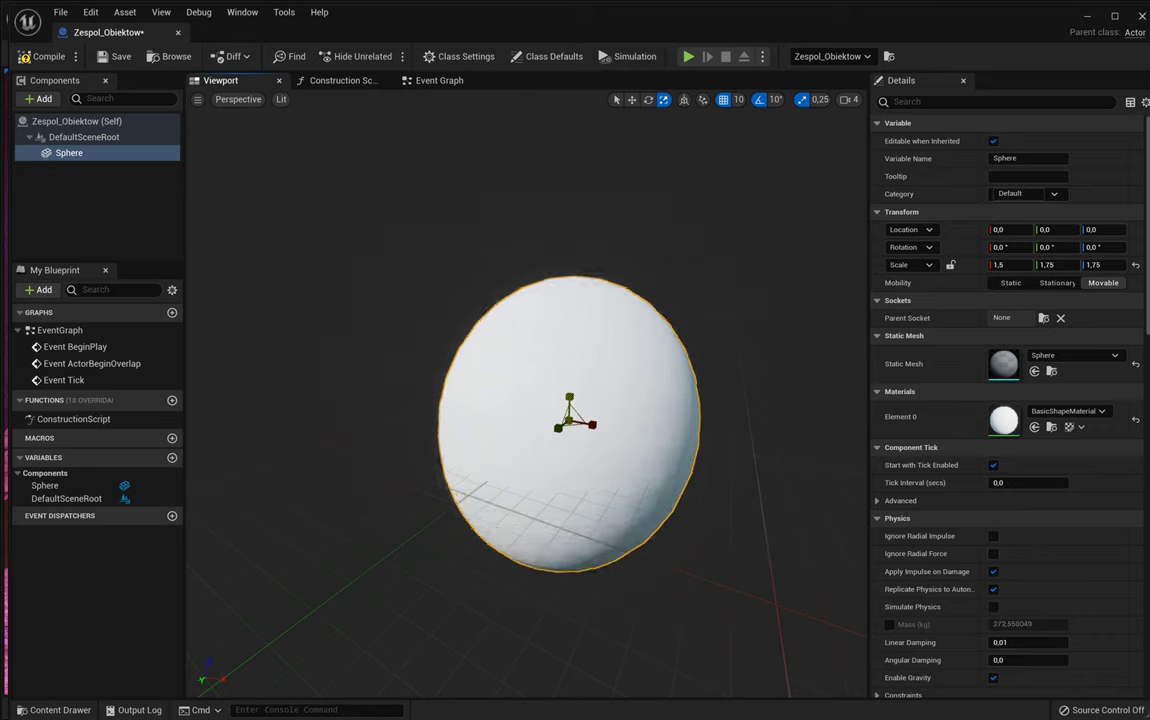
Compile and save the Zespol_Obiektow blueprint, and return to the level.
left_click(27, 57)
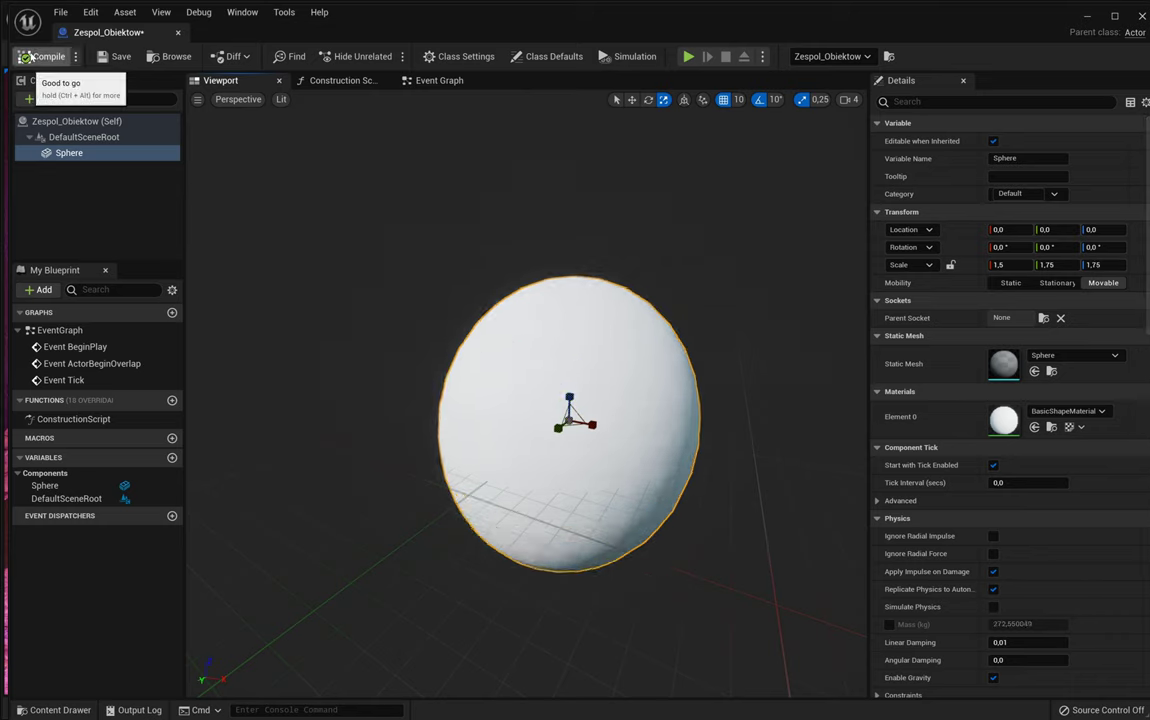
left_click(110, 60)
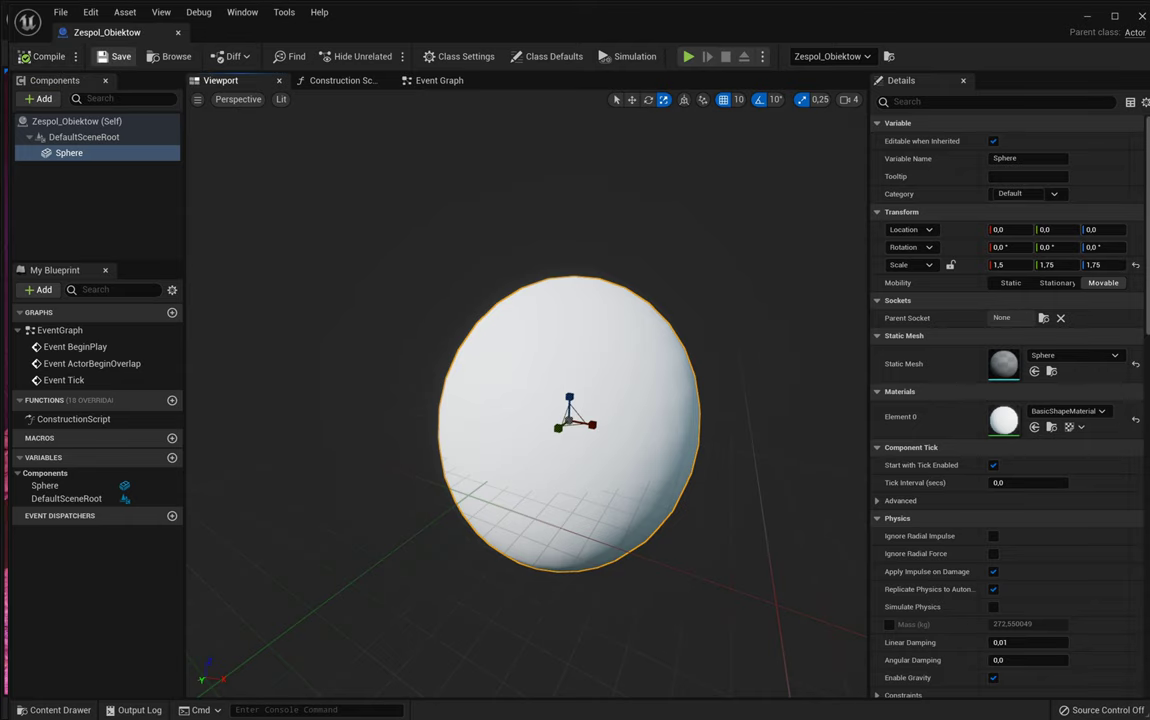
left_click(1142, 18)
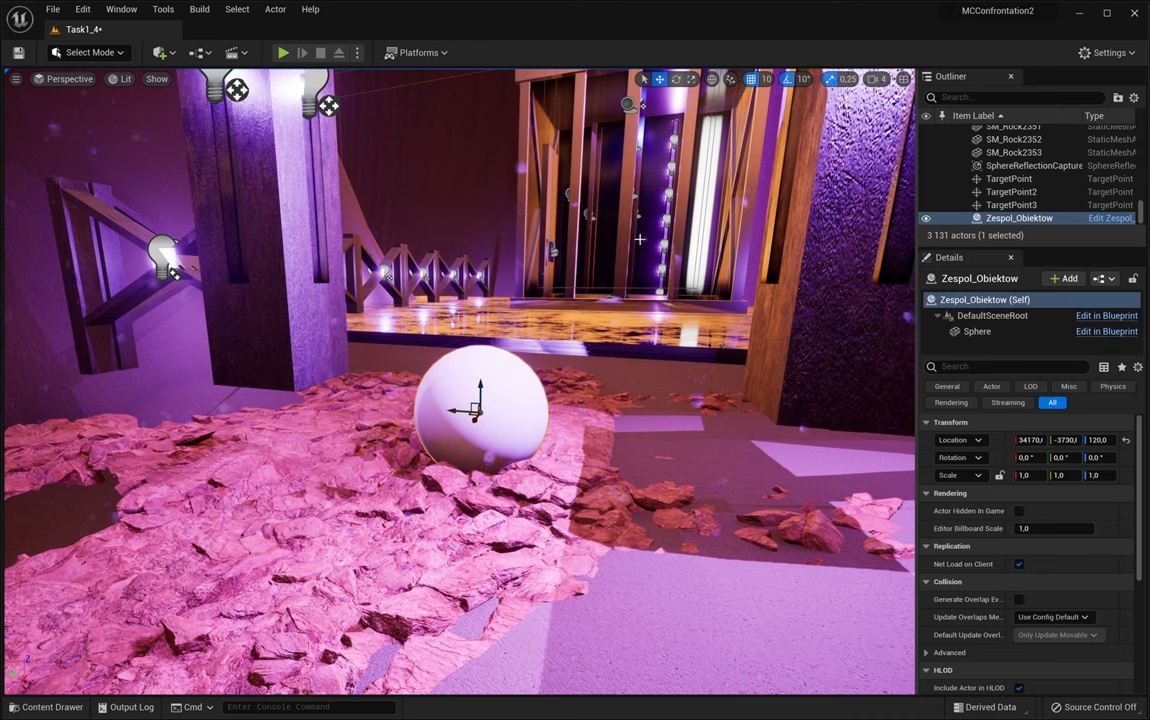
Reopen the Zespol_Obiektow blueprint and assign the 010_Rusted_Metal_Sheet_2x2 material to its sphere component.
left_click(1105, 219)
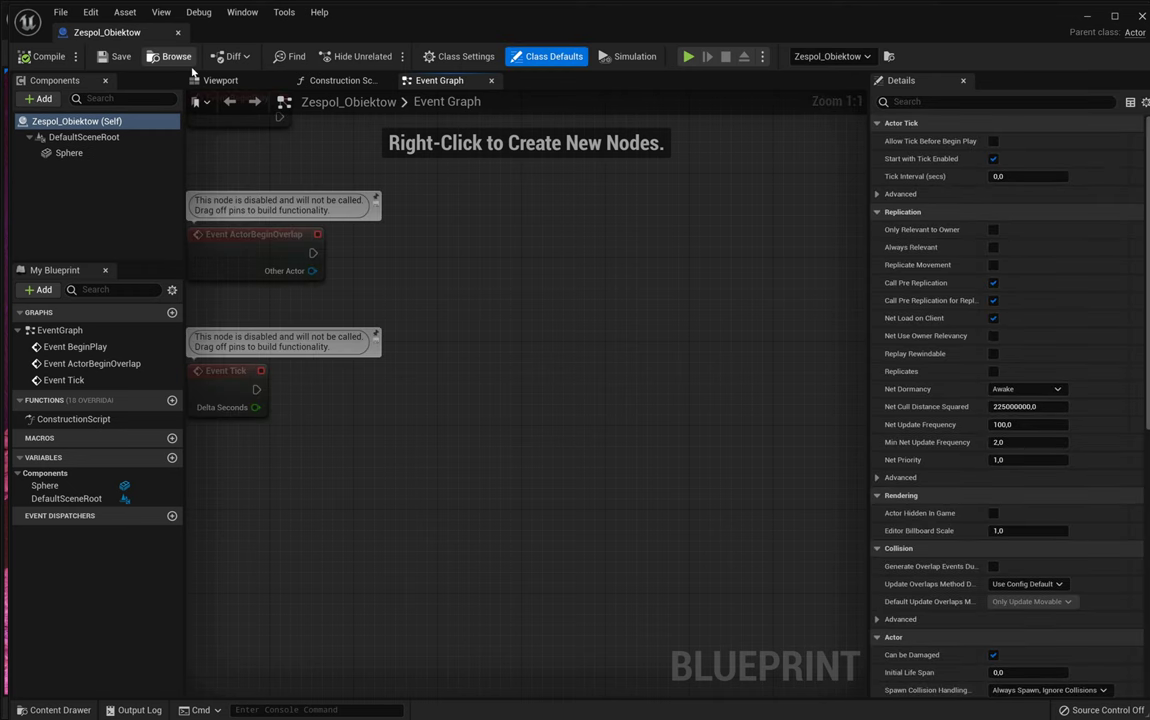
left_click(219, 84)
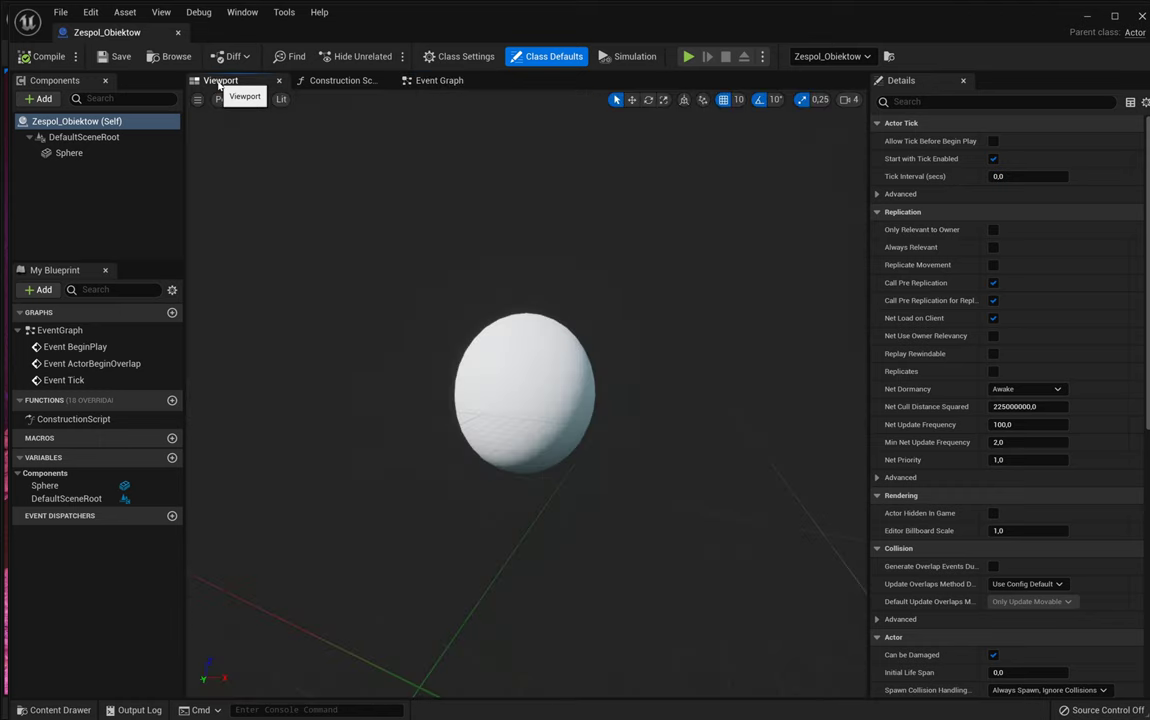
left_click(547, 364)
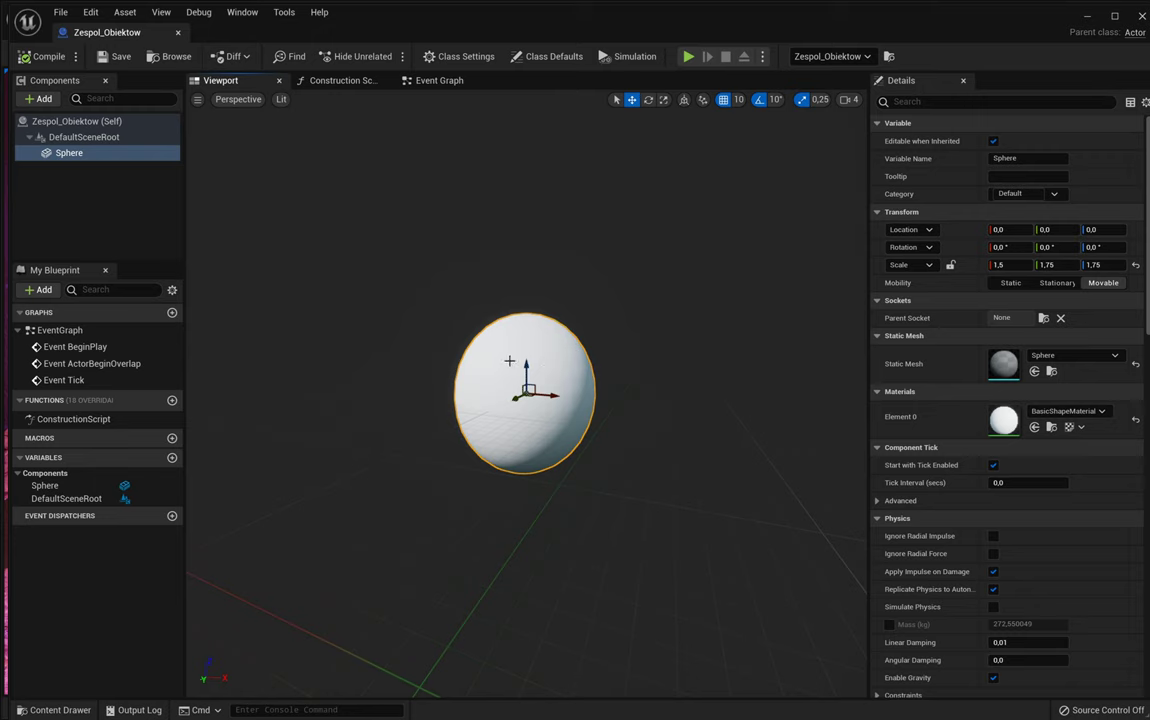
left_click(1070, 410)
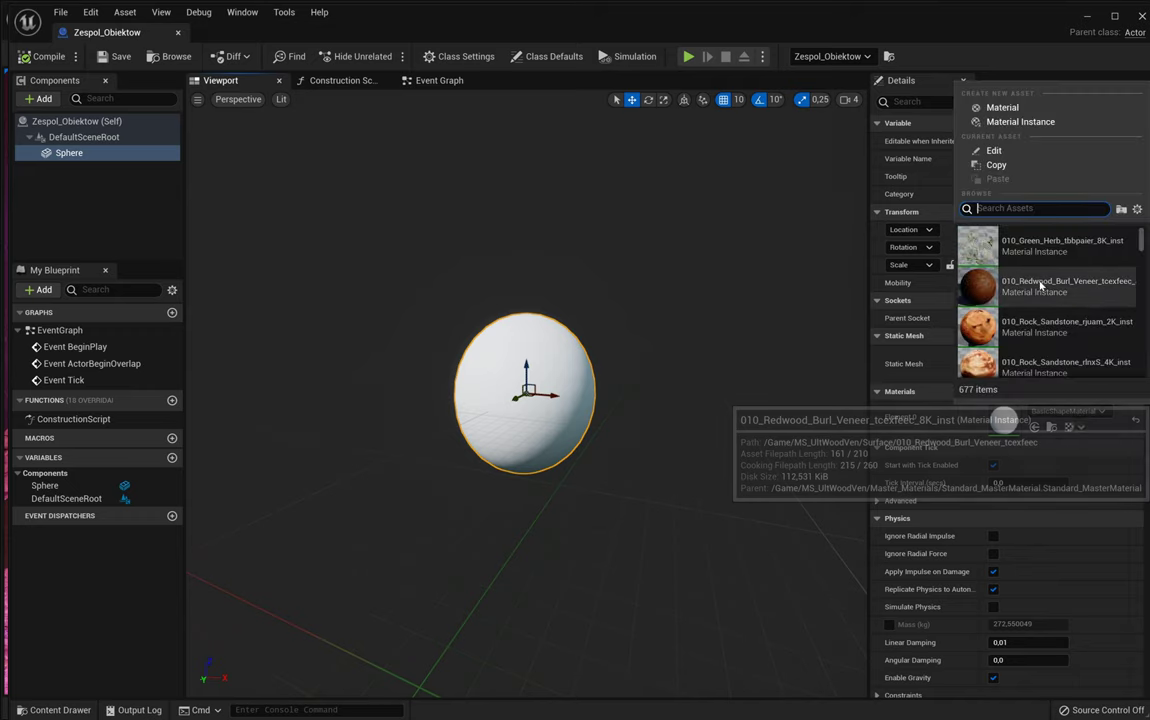
scroll(1040, 287, "down", 2)
scroll(1040, 287, "down", 2)
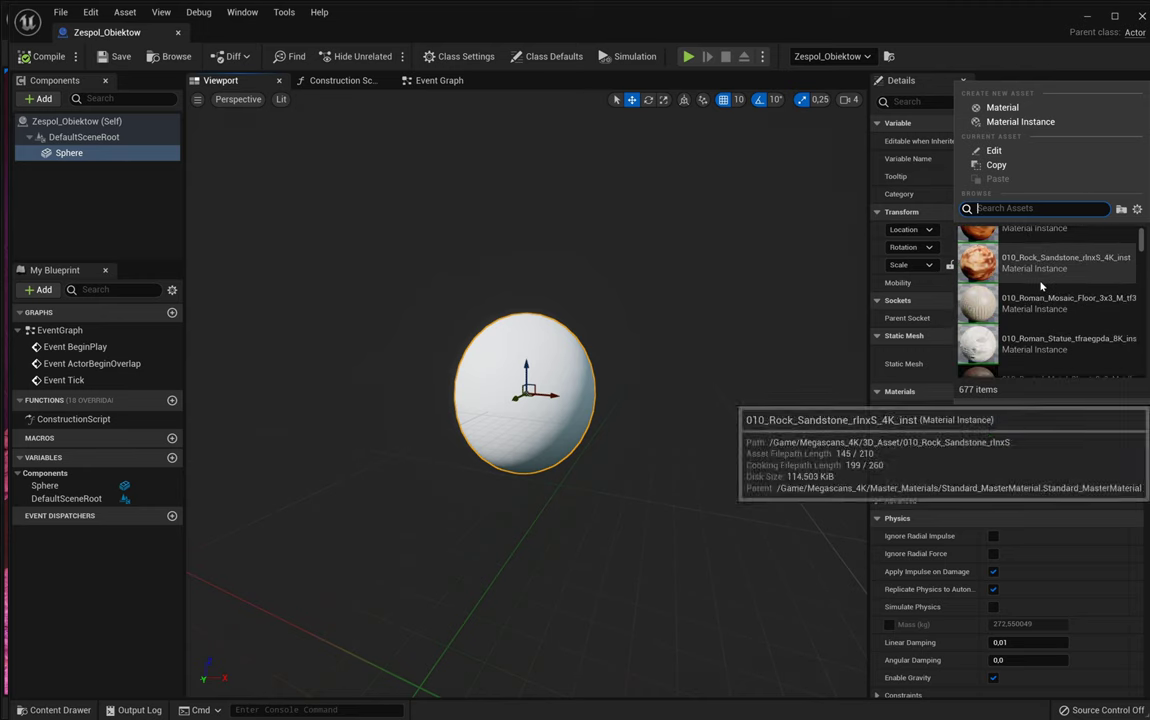
left_click(1041, 323)
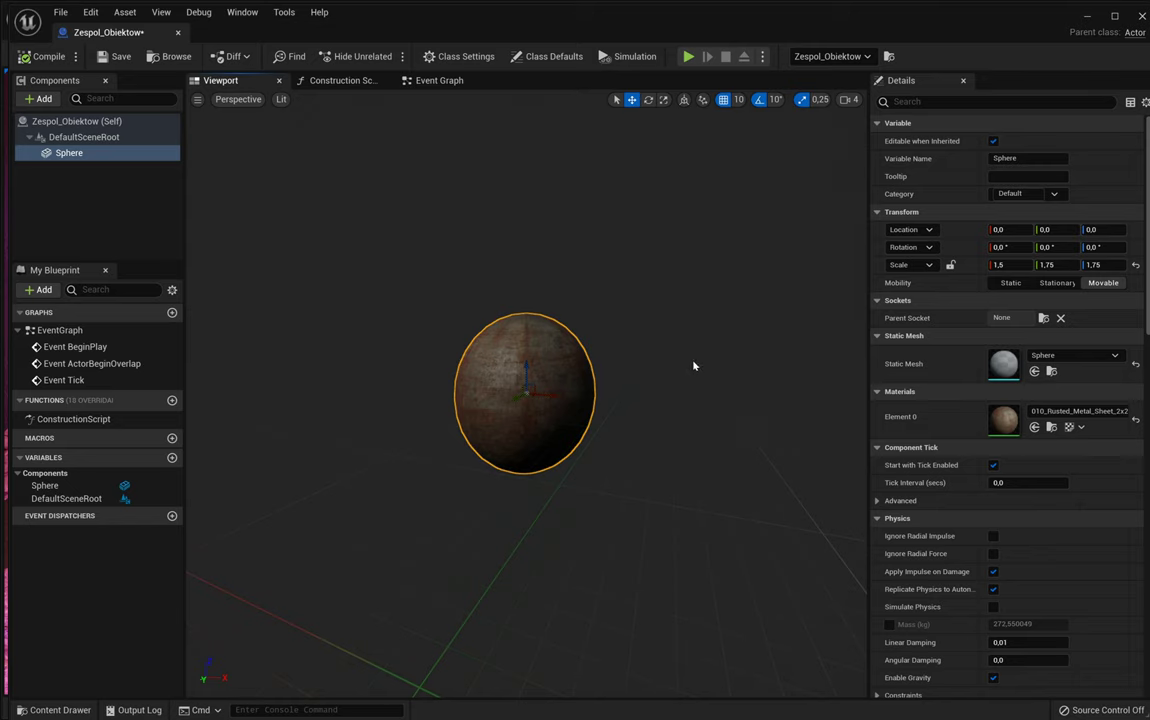
Add a Cube component under the sphere and move it to about 387 along X.
right_click_drag(688, 370, 724, 440)
scroll(688, 370, "down", 6)
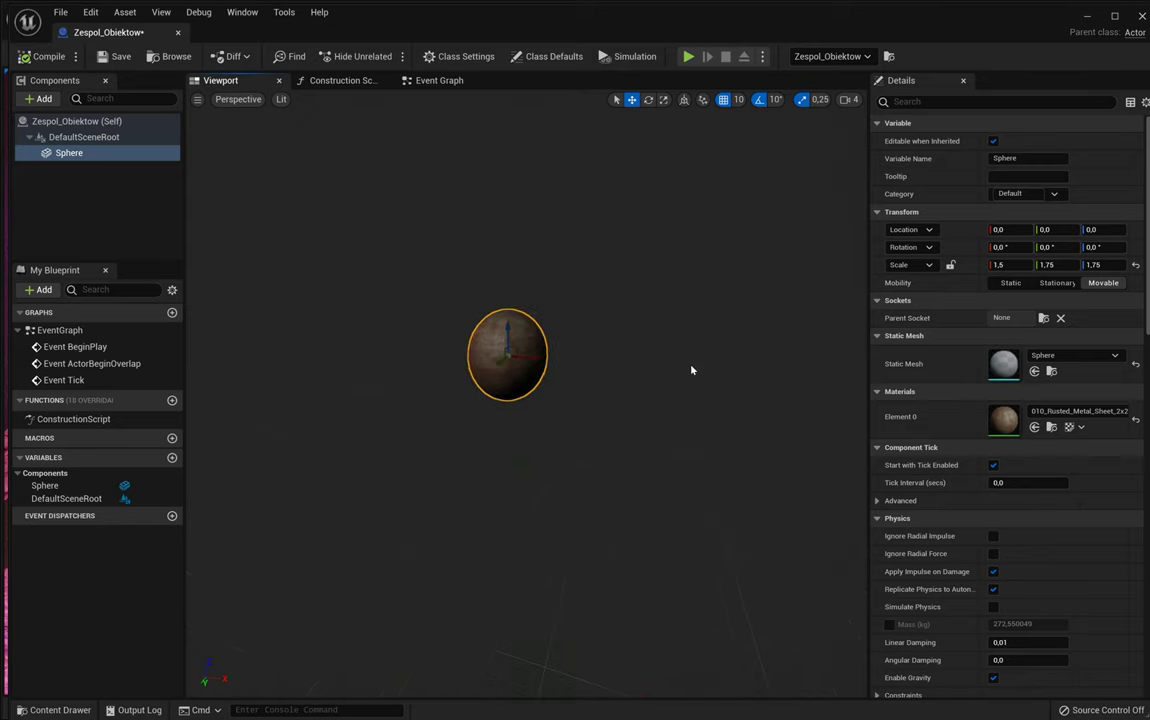
left_click(23, 98)
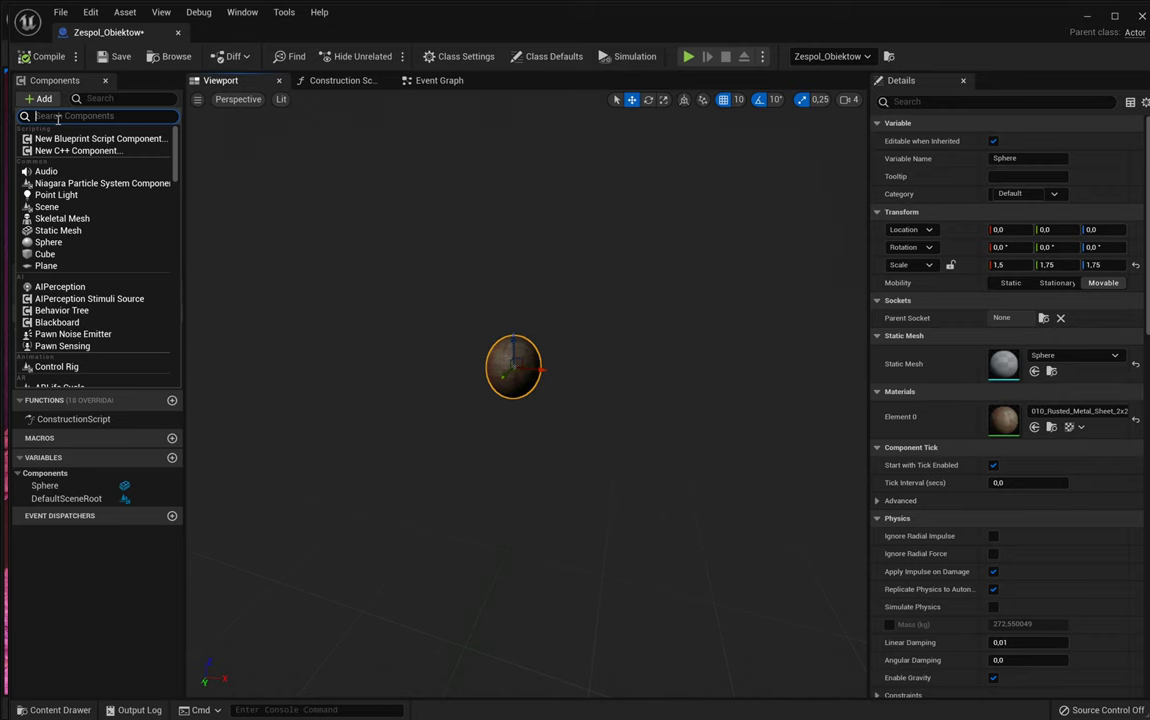
type("cube")
left_click(45, 139)
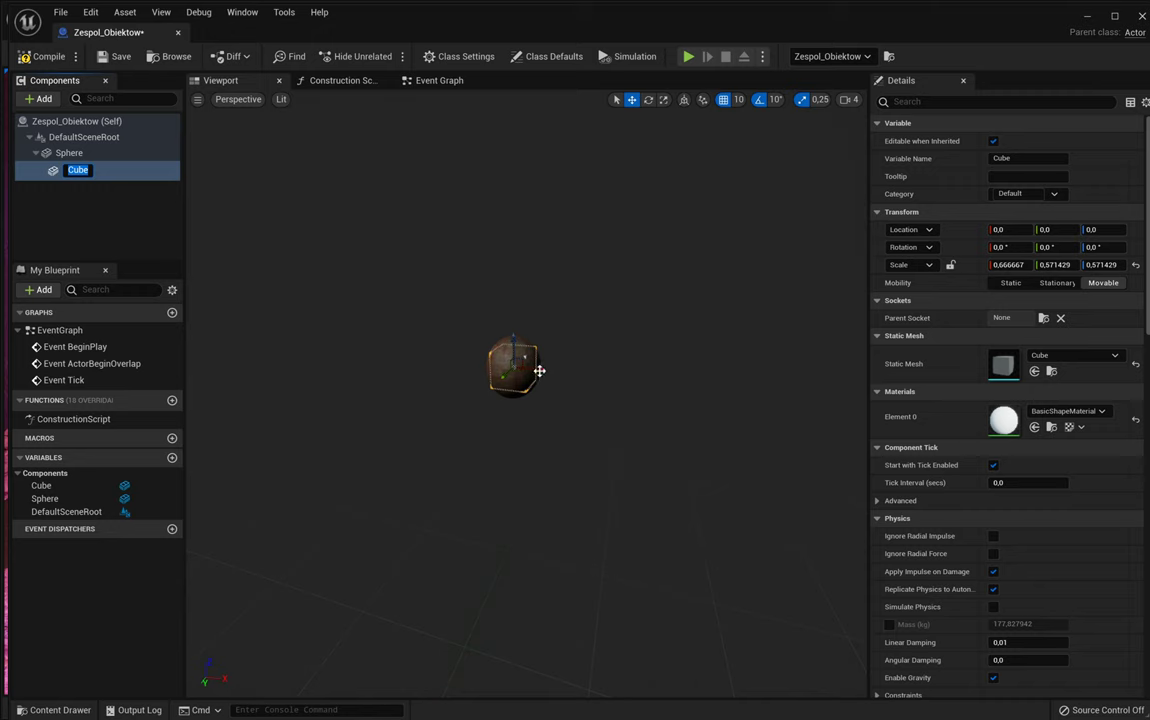
left_click_drag(536, 375, 809, 390)
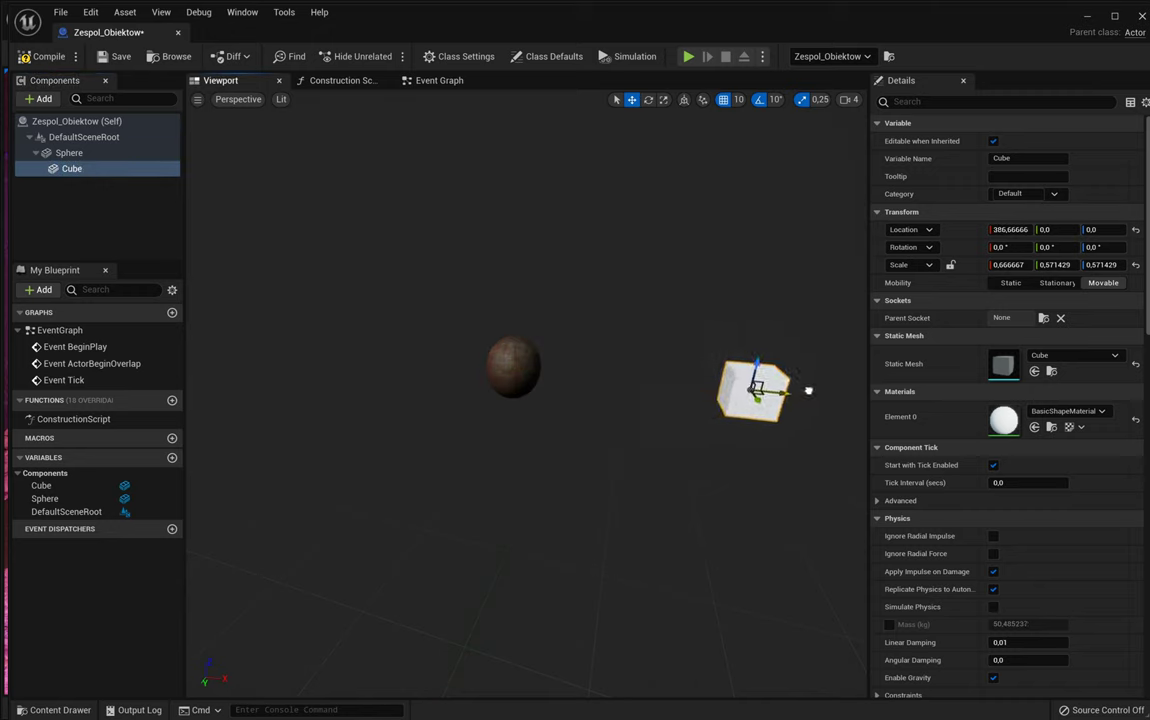
Scale the cube component to about 0.67 in X, 0.82 in Y and 0.82 in Z.
left_click(668, 101)
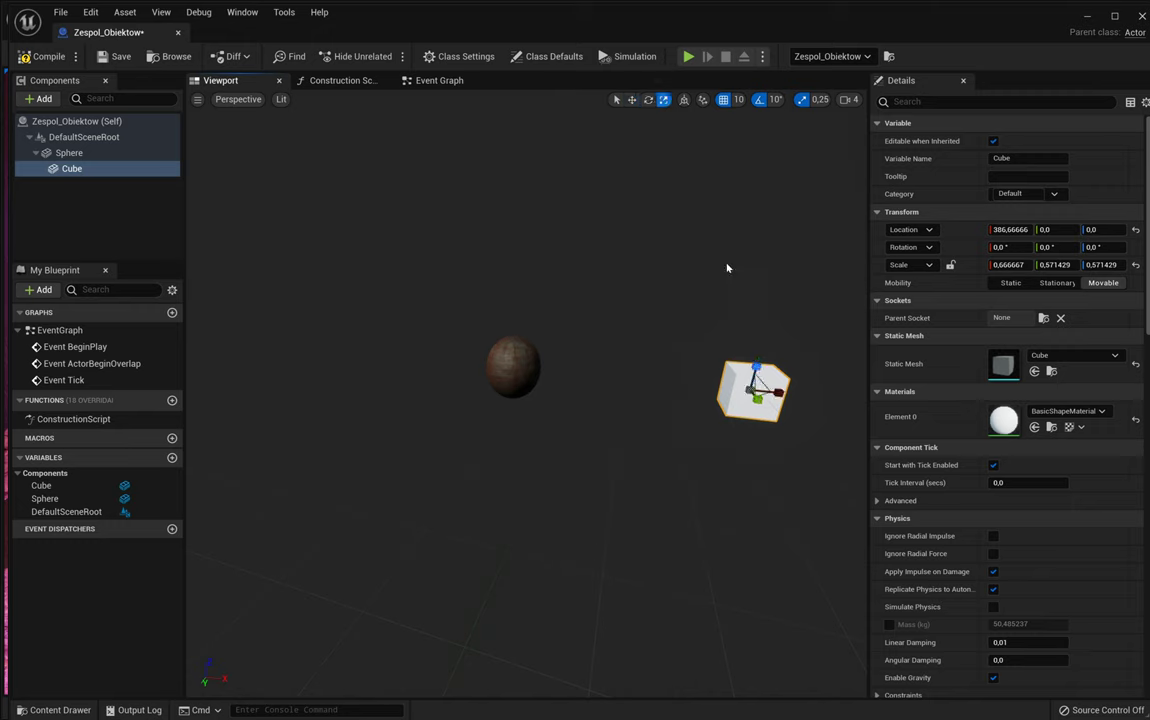
left_click_drag(757, 368, 756, 350)
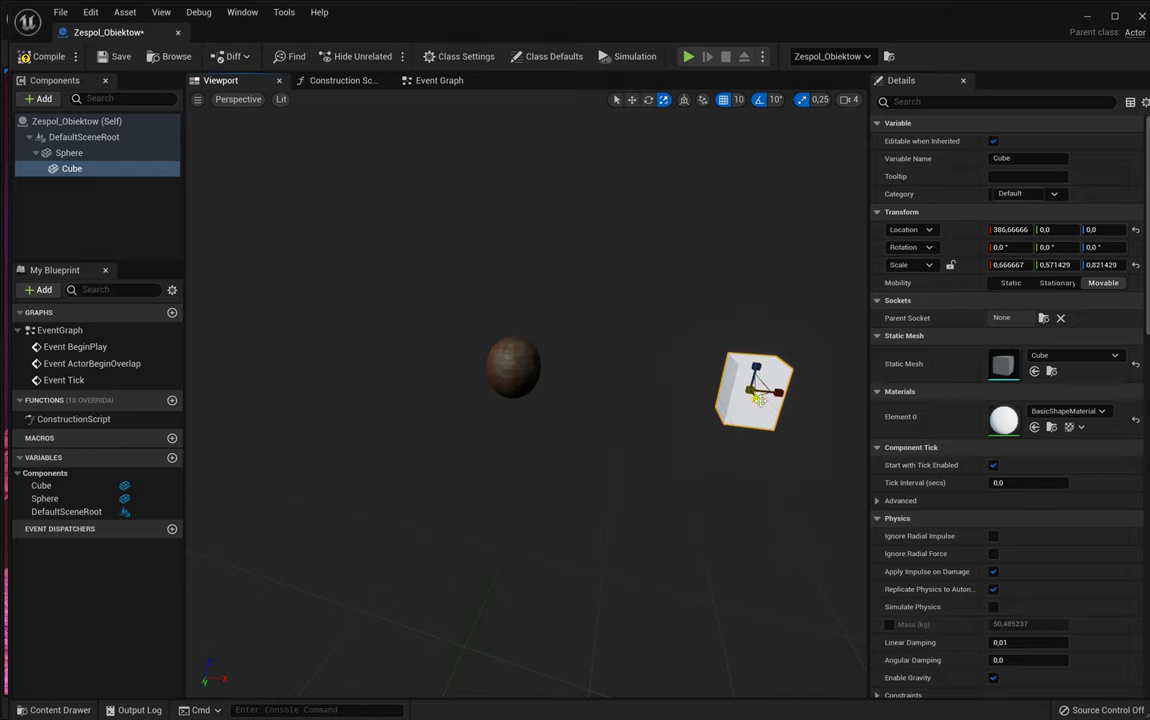
key("ctrl+z")
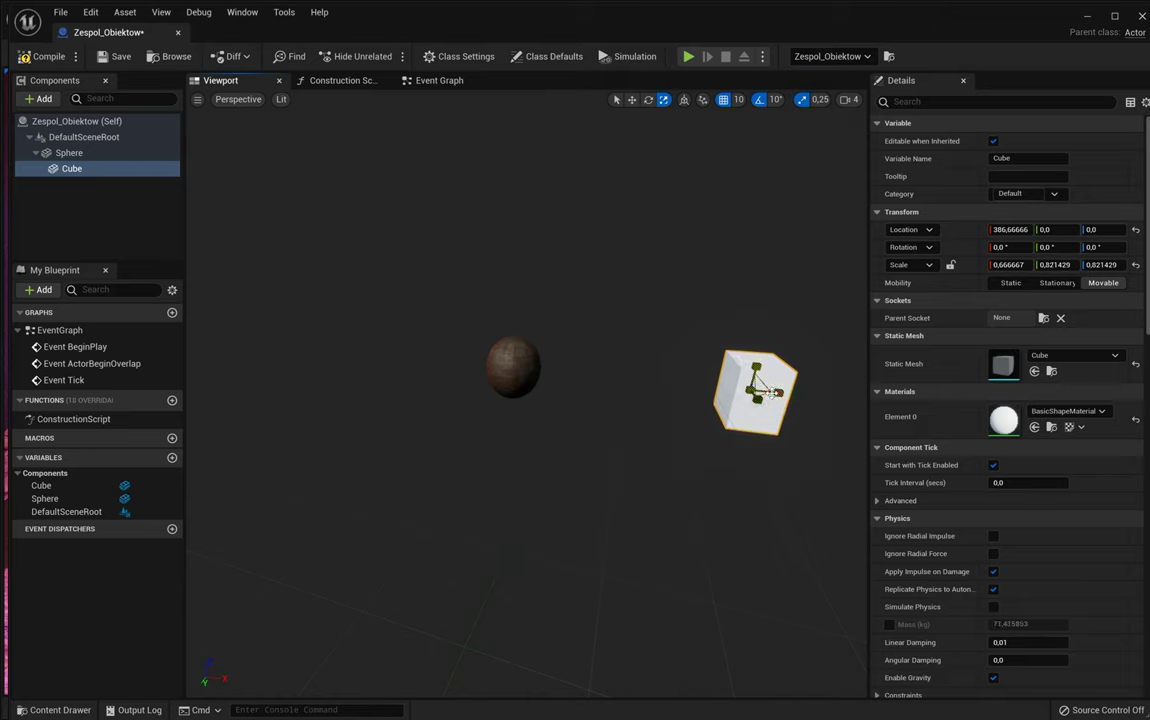
left_click_drag(766, 380, 784, 362)
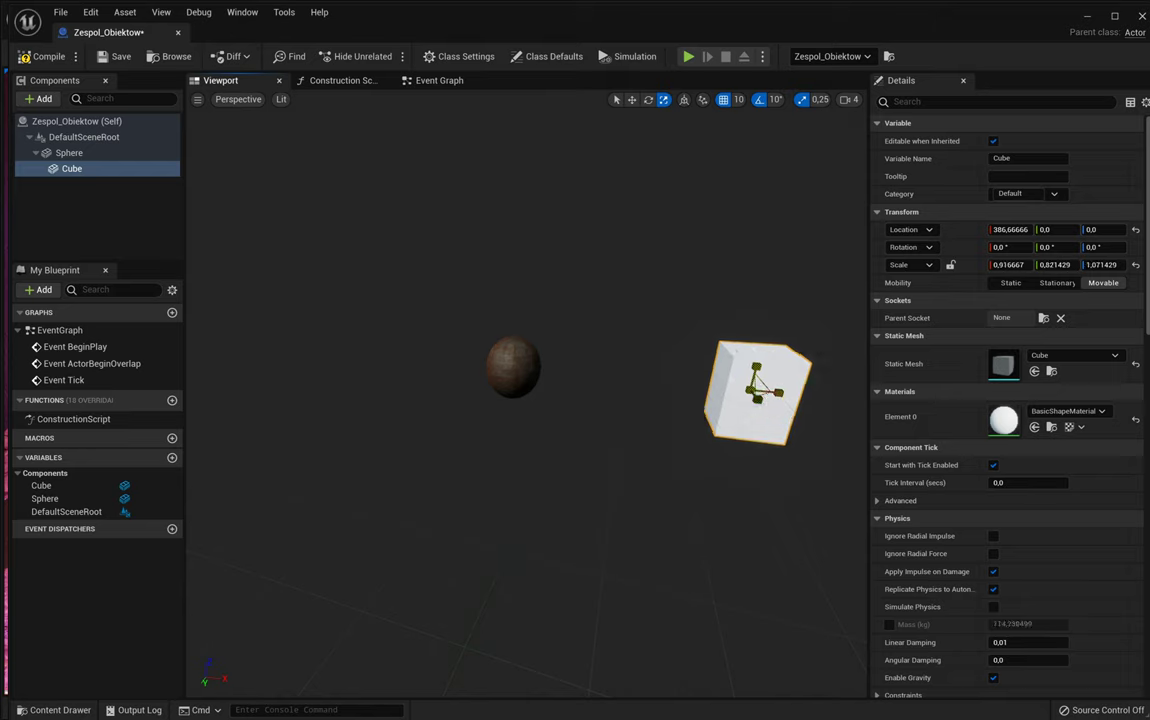
key("ctrl+z")
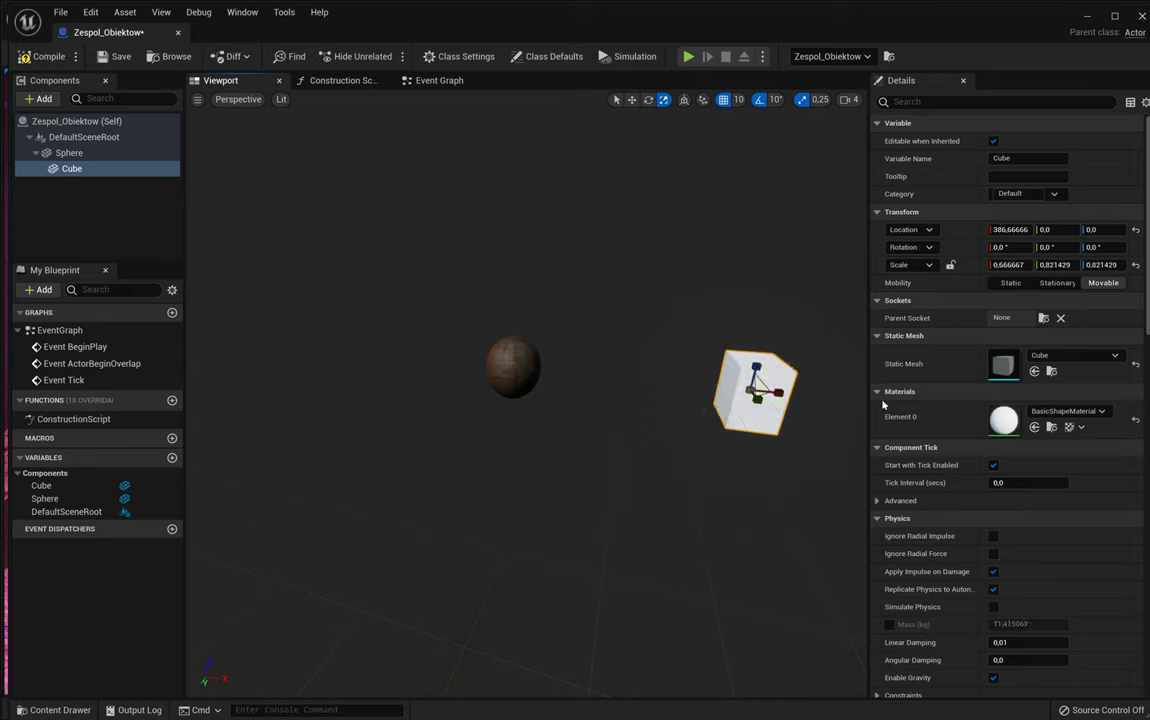
Assign the M_Metal_Burnished_Steel material to the cube component.
left_click(1035, 411)
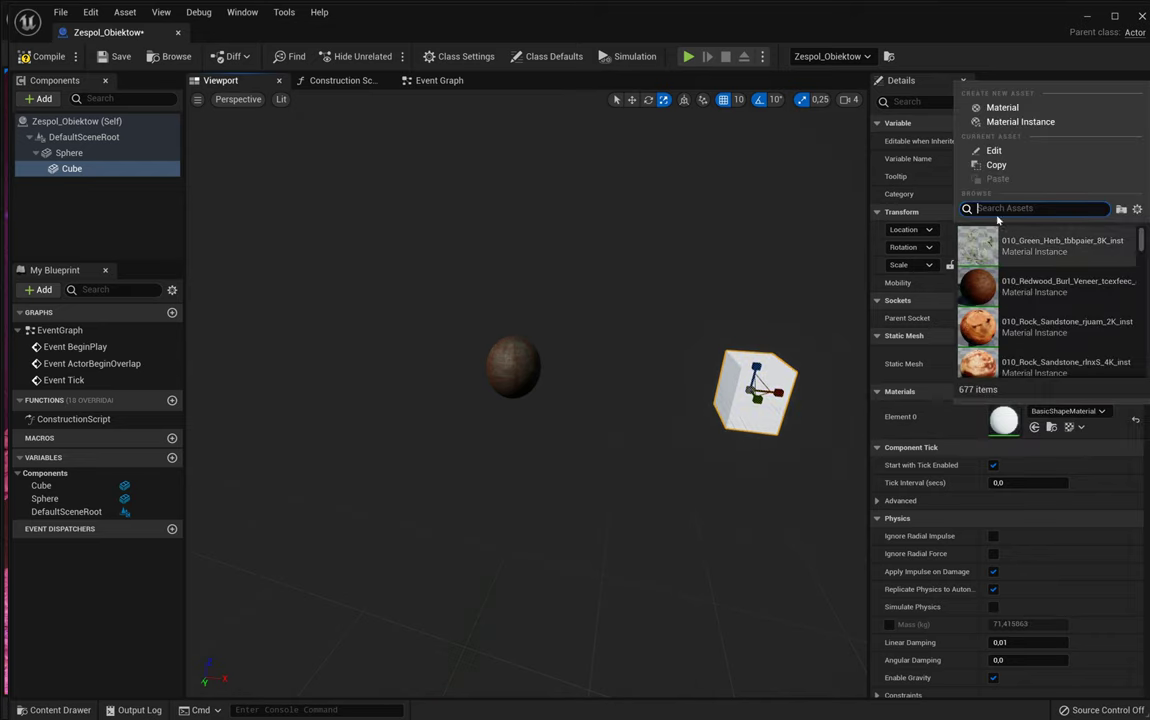
type("ste")
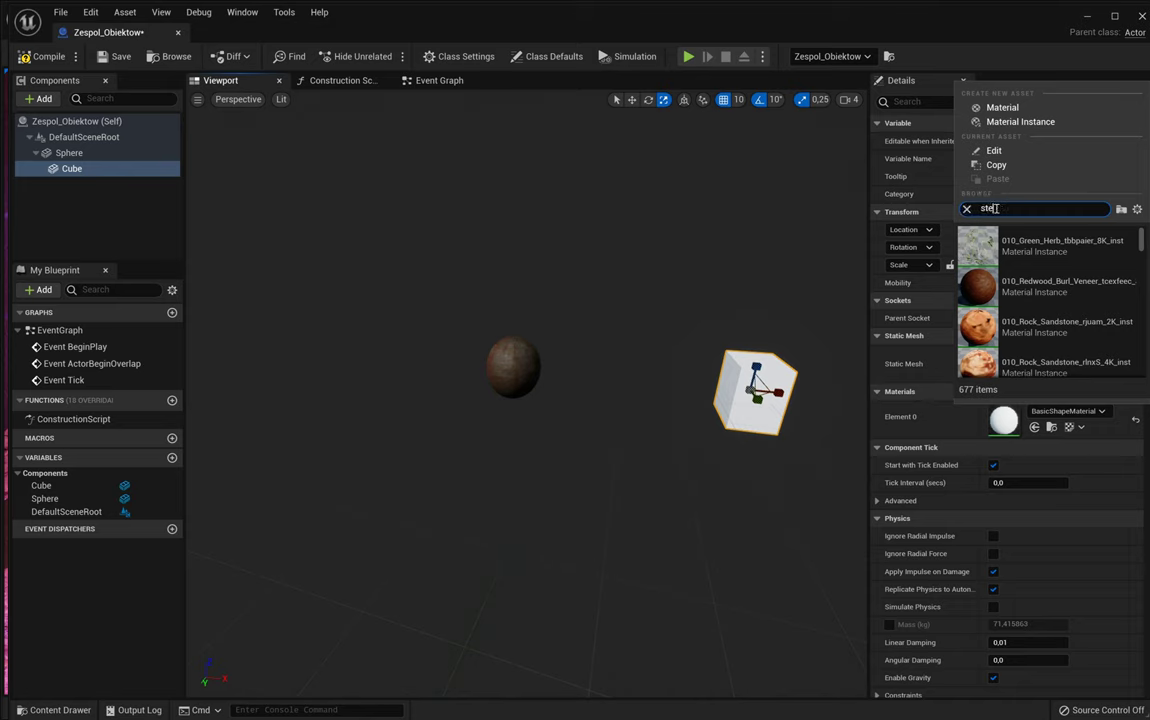
type("el")
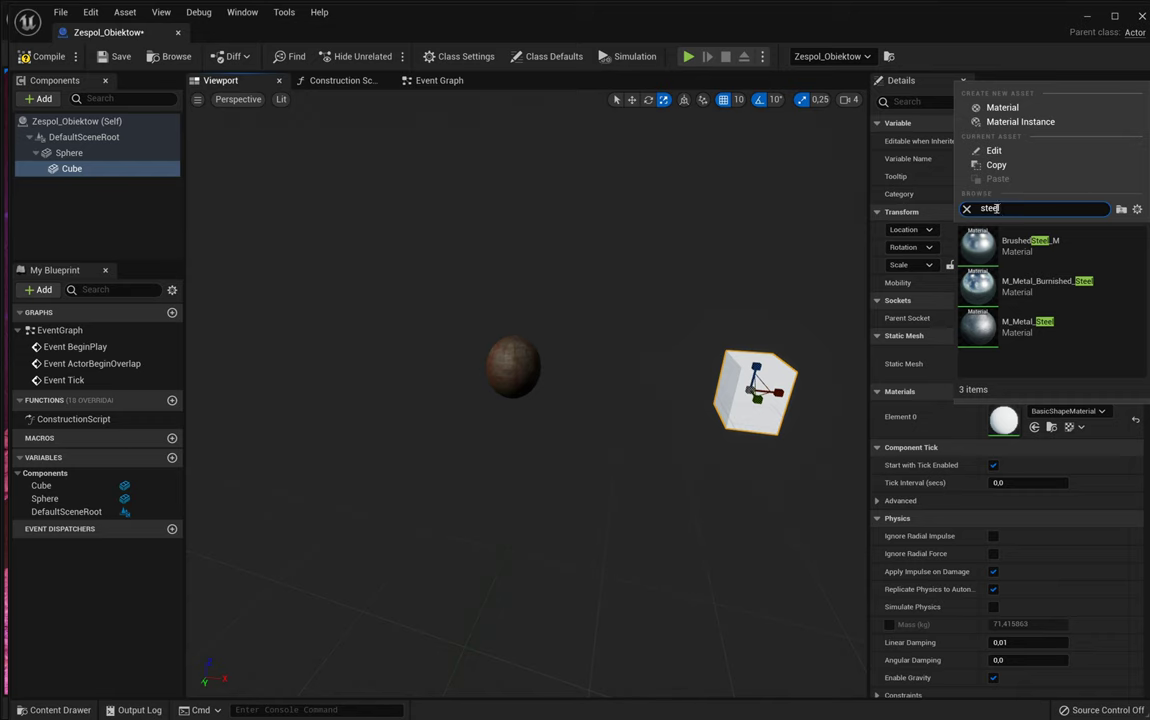
mouse_move(1082, 260)
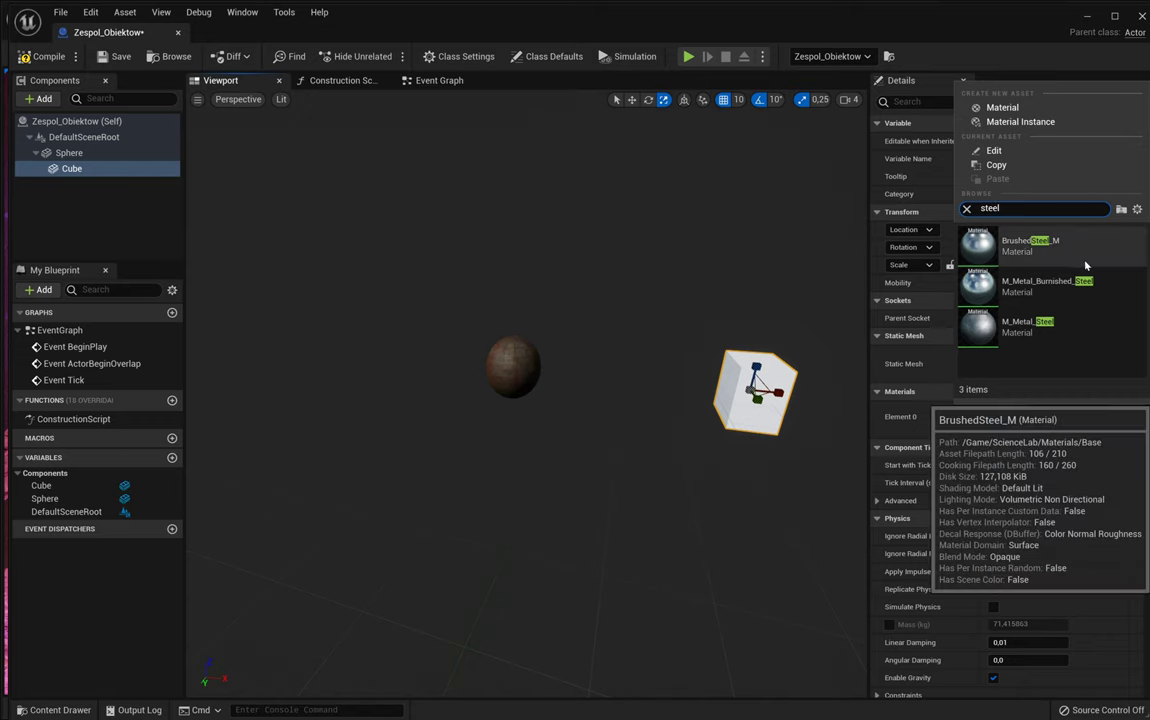
left_click(1080, 287)
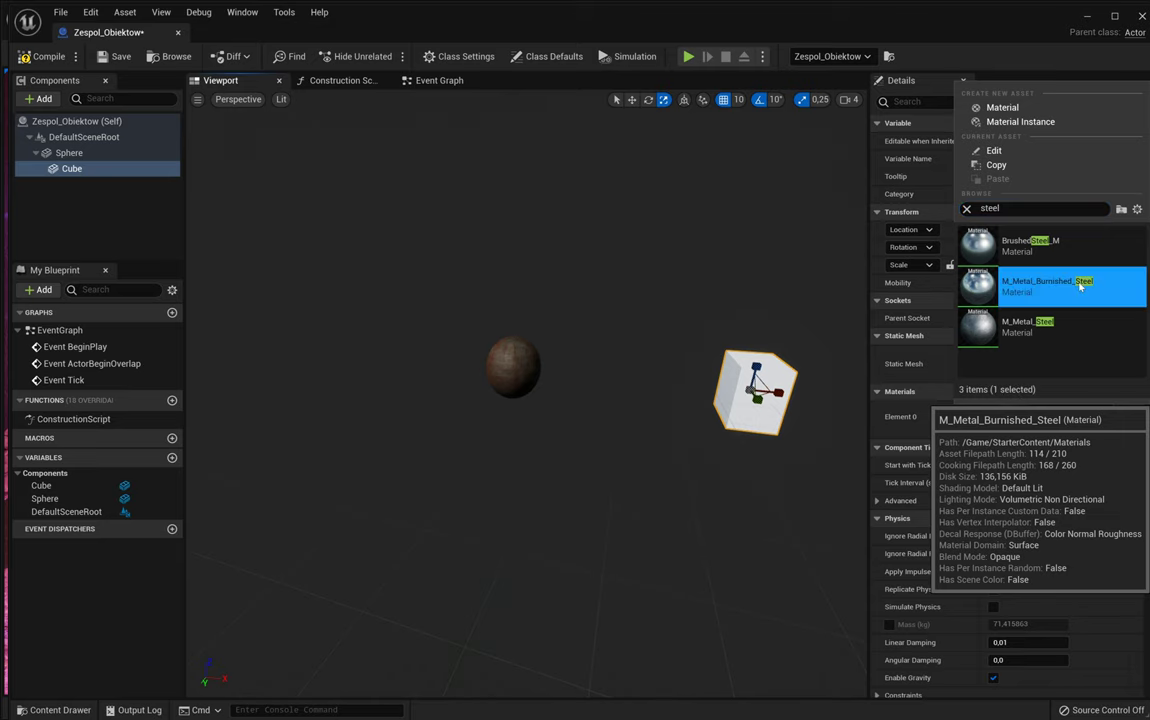
right_click_drag(669, 459, 685, 470)
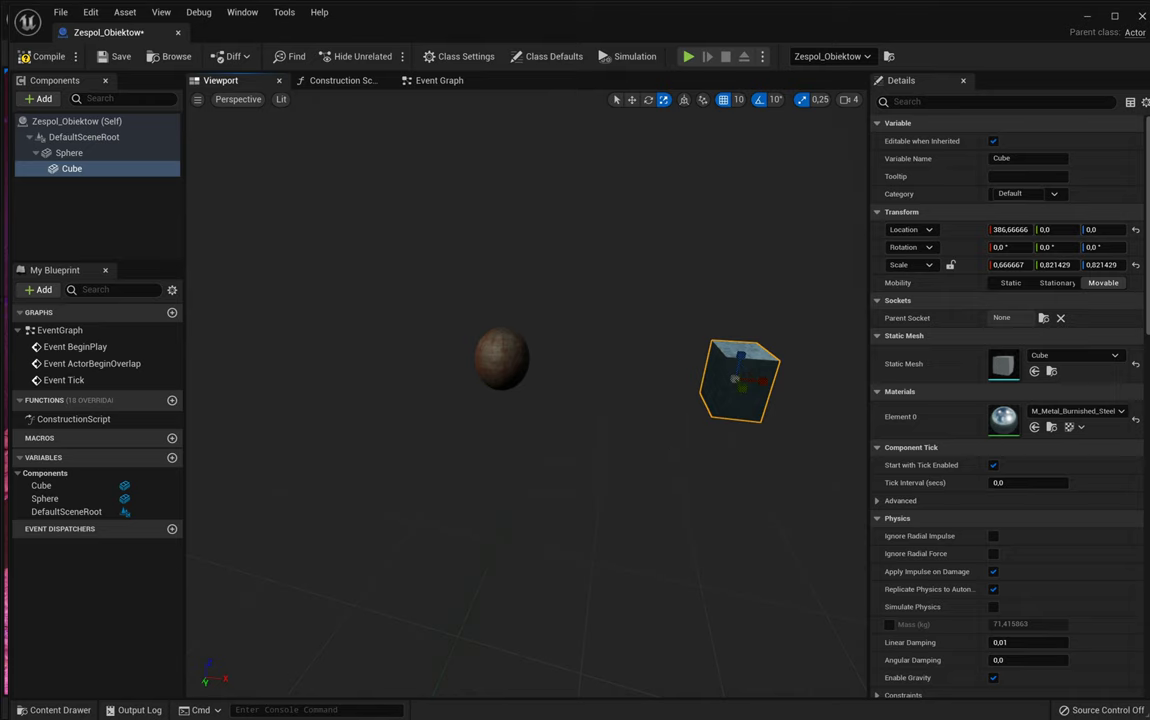
mouse_move(488, 406)
right_mouse_down()
mouse_move(490, 384)
mouse_move(488, 406)
right_mouse_up()
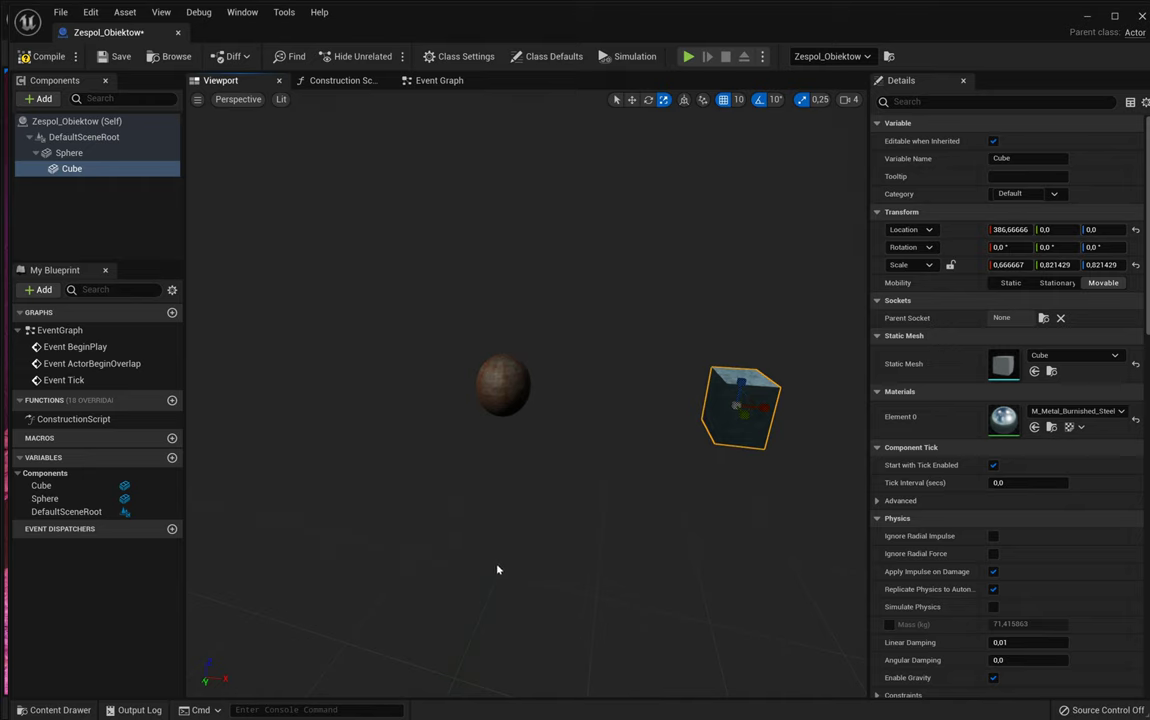
Add a Text Render component under the sphere, keeping its default name.
left_click(504, 364)
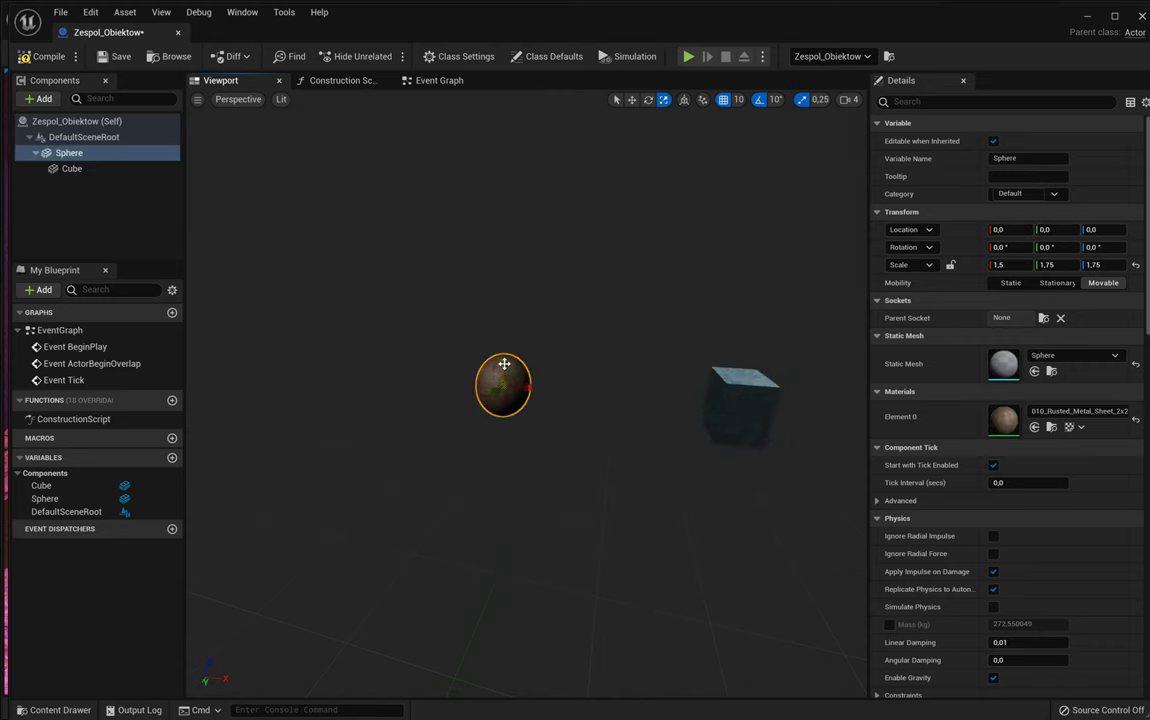
left_click(44, 99)
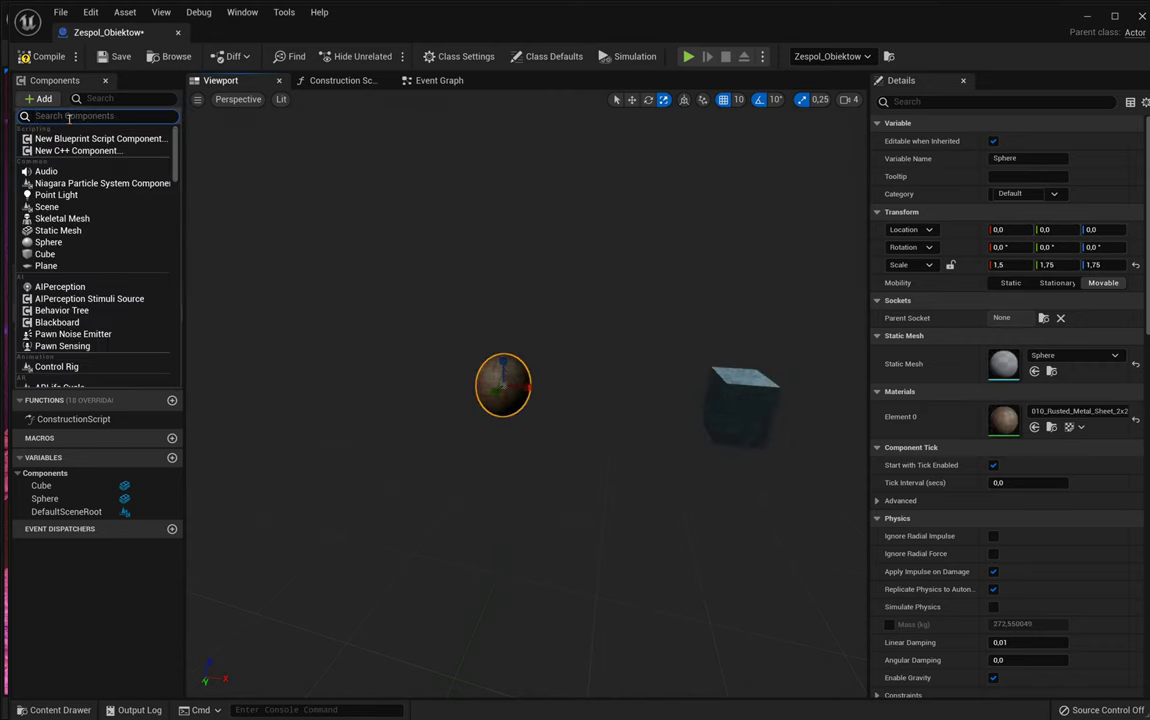
type("text")
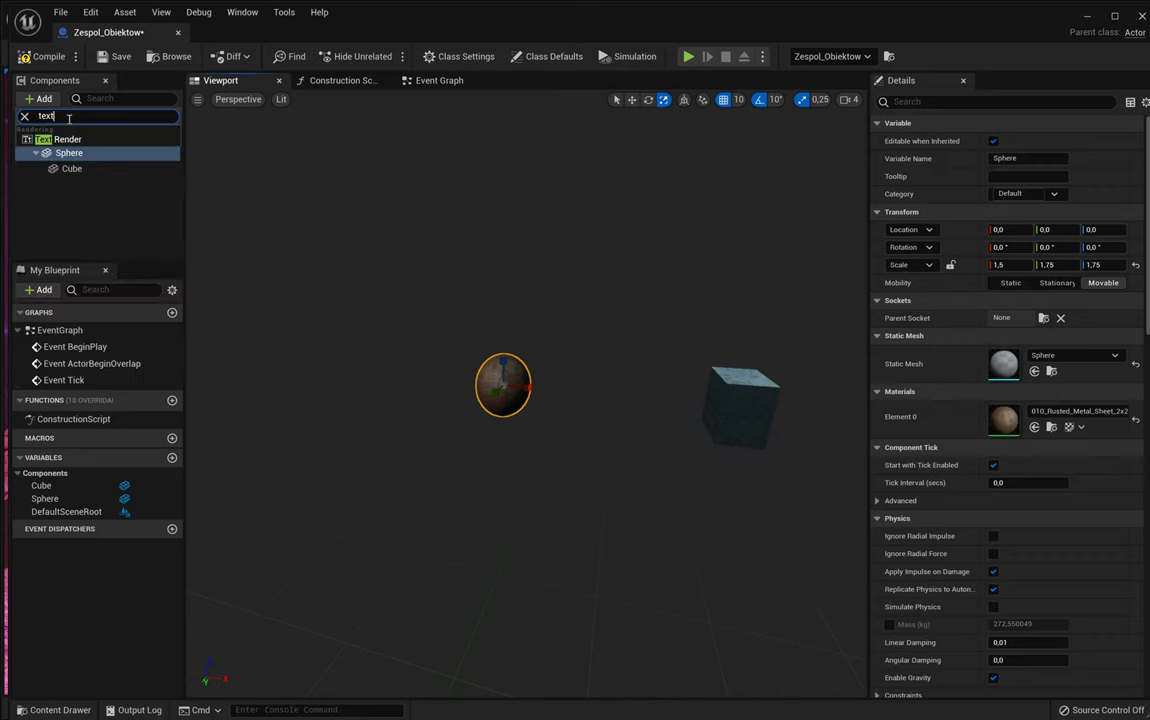
left_click(62, 140)
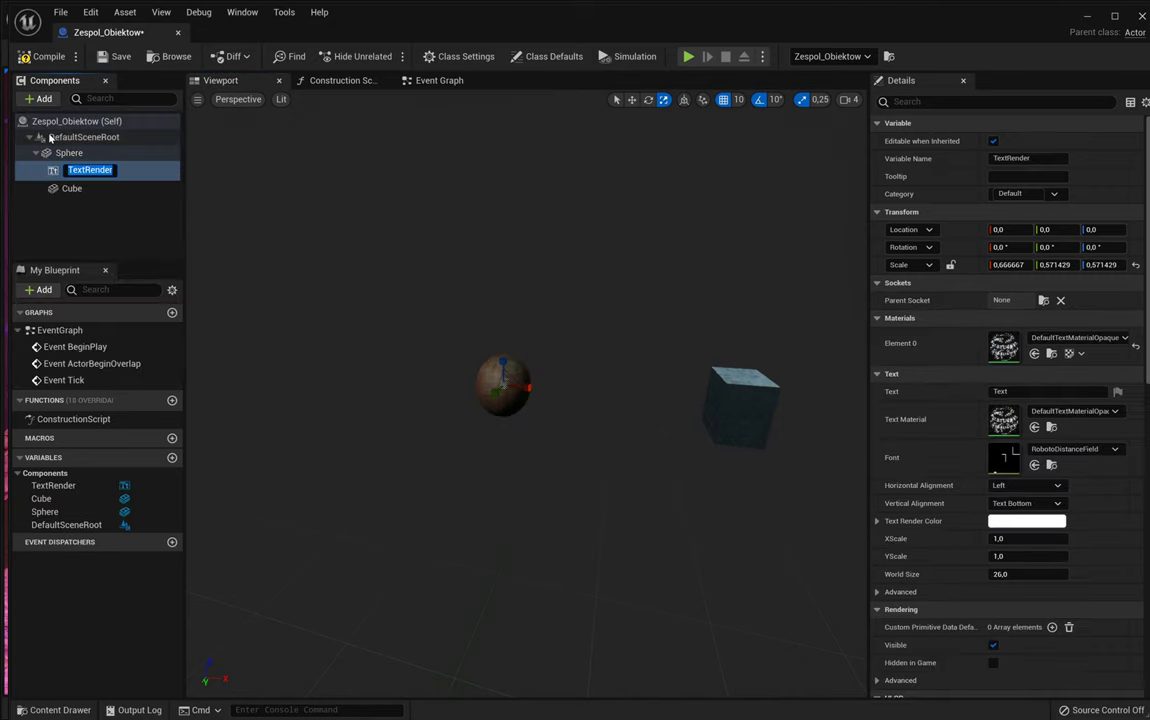
left_click(73, 213)
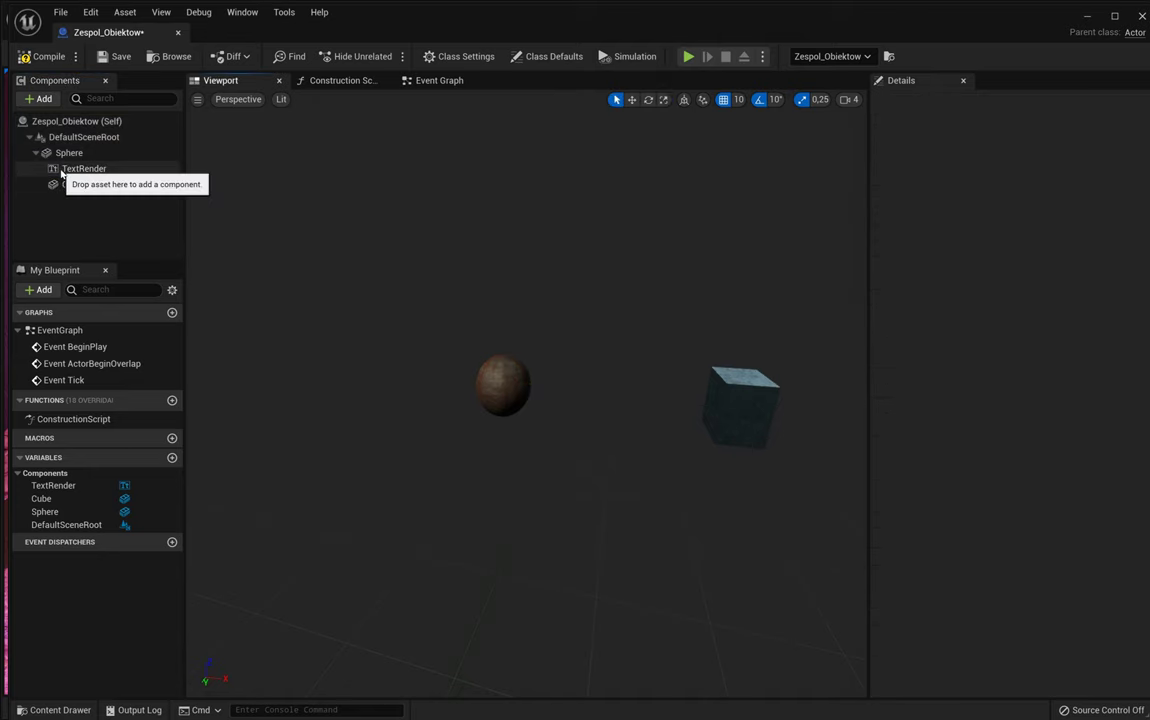
Attach the cube component directly to the DefaultSceneRoot instead of the sphere.
left_click_drag(80, 168, 62, 143)
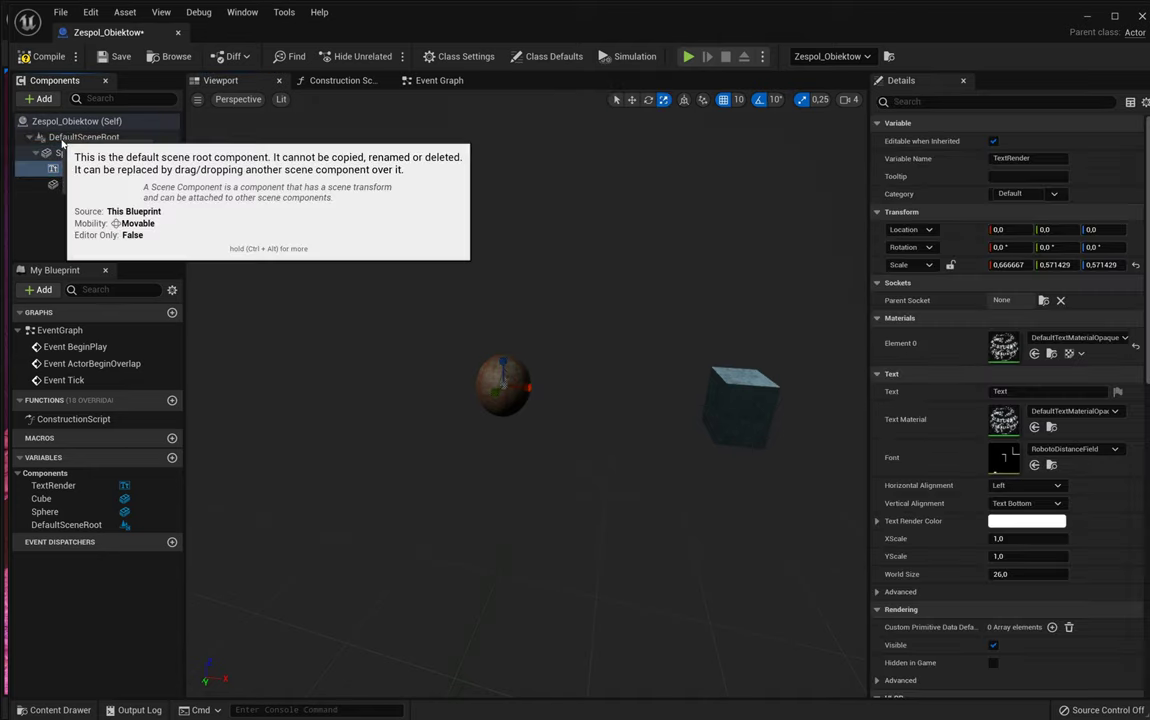
left_click(49, 210)
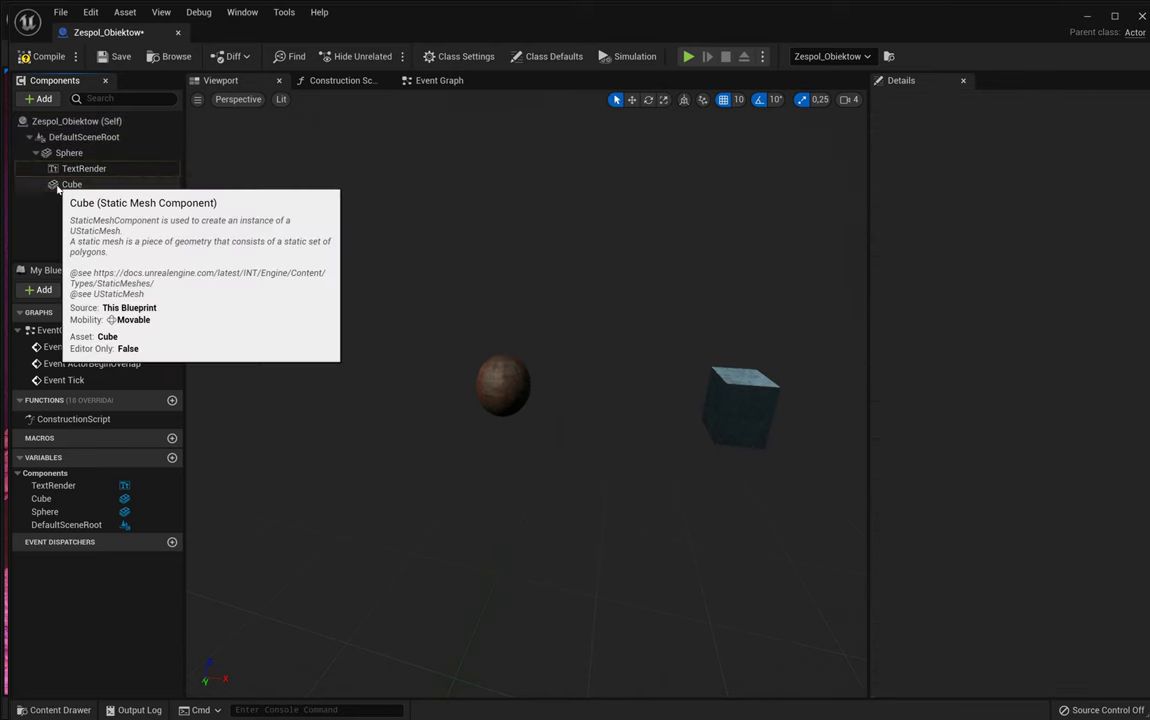
left_click_drag(57, 188, 33, 152)
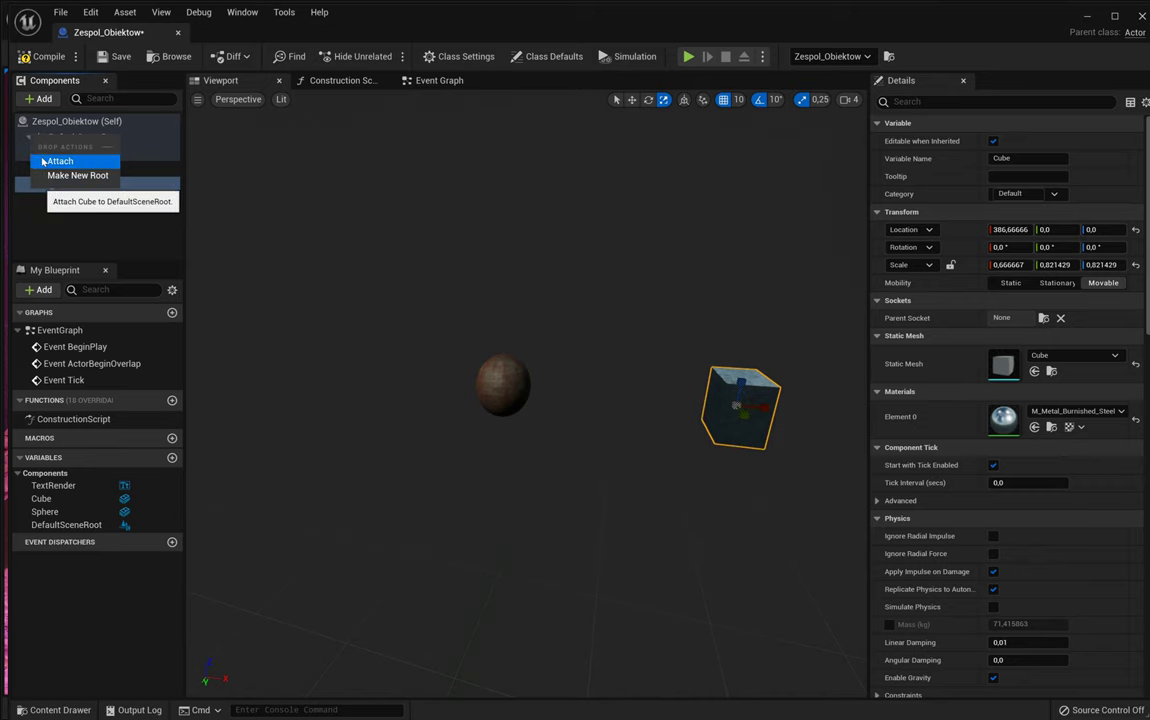
left_click(58, 161)
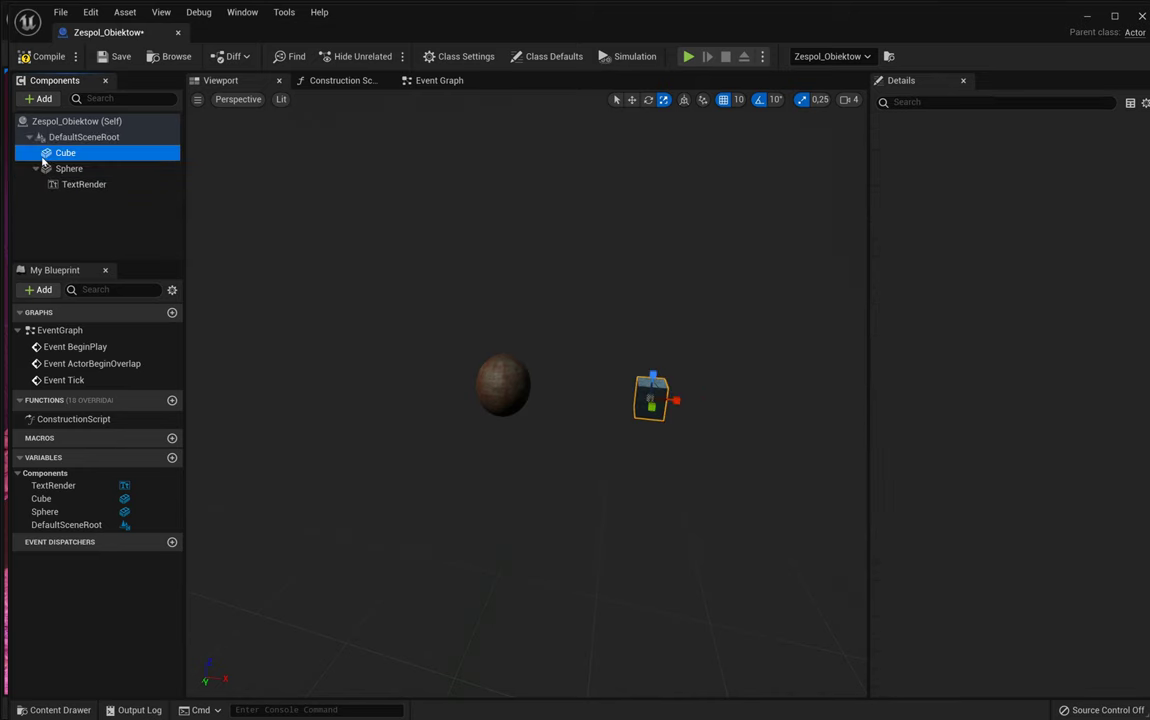
Attach the TextRender component directly to the DefaultSceneRoot, alongside the cube and sphere.
left_click(71, 215)
left_click(67, 186)
left_click_drag(67, 186, 66, 155)
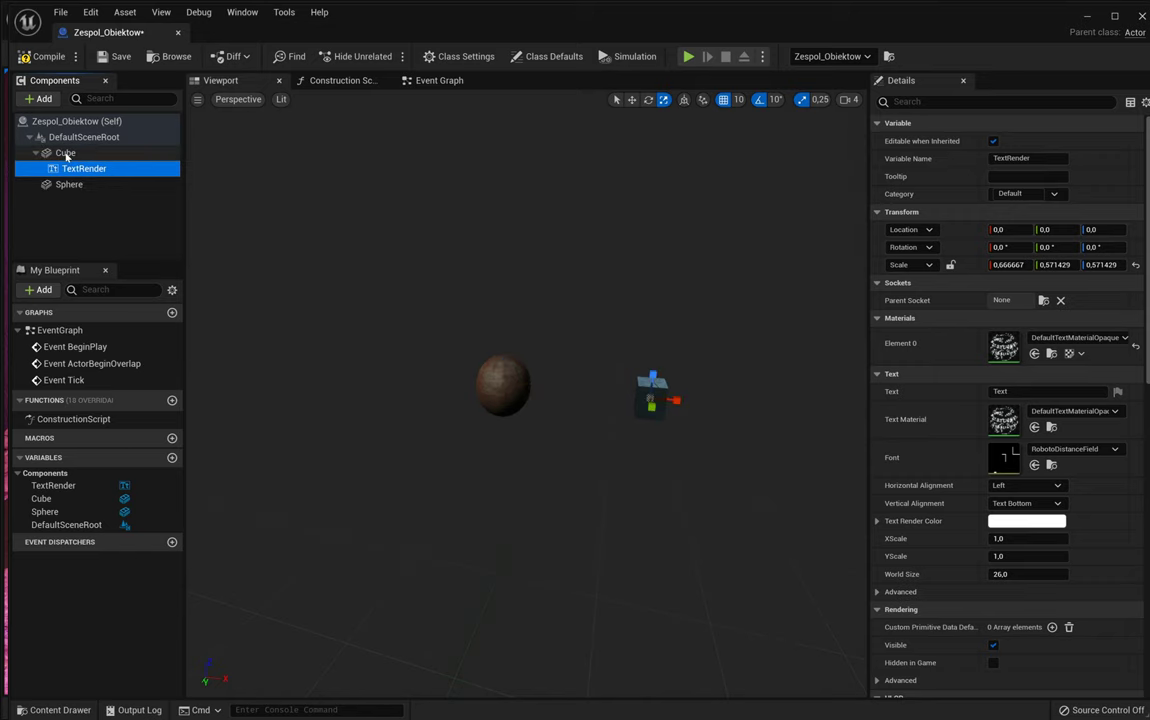
left_click(85, 213)
left_click_drag(76, 172, 64, 138)
left_click(57, 161)
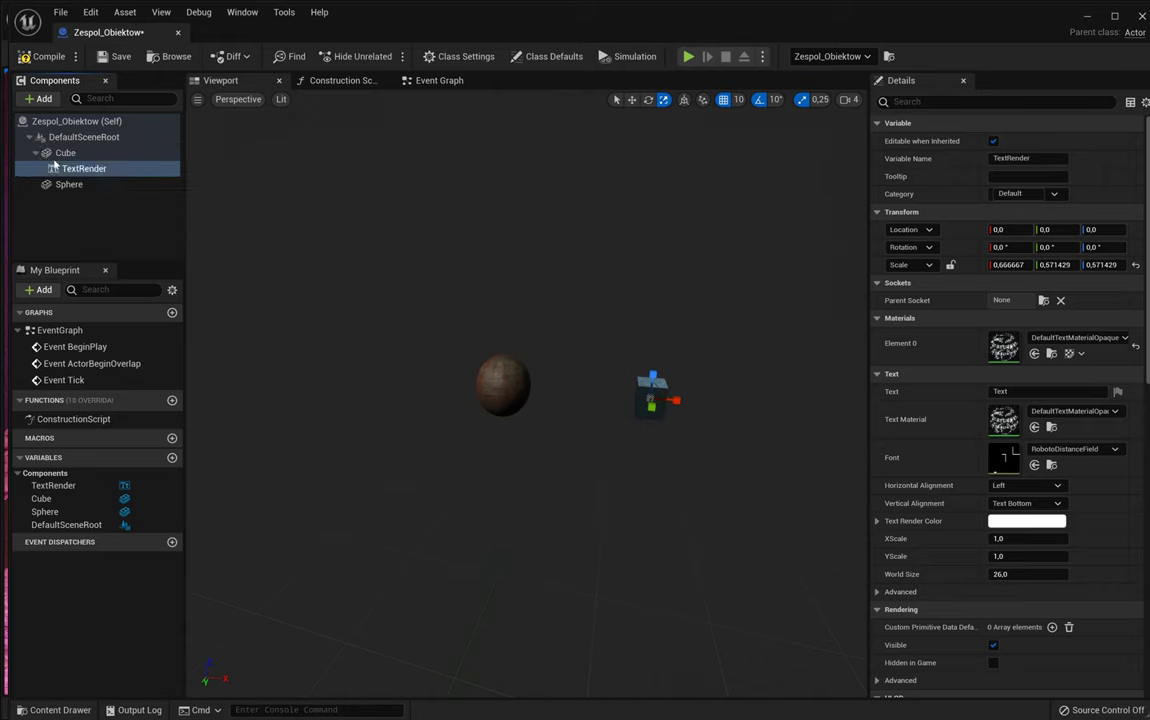
left_click(81, 212)
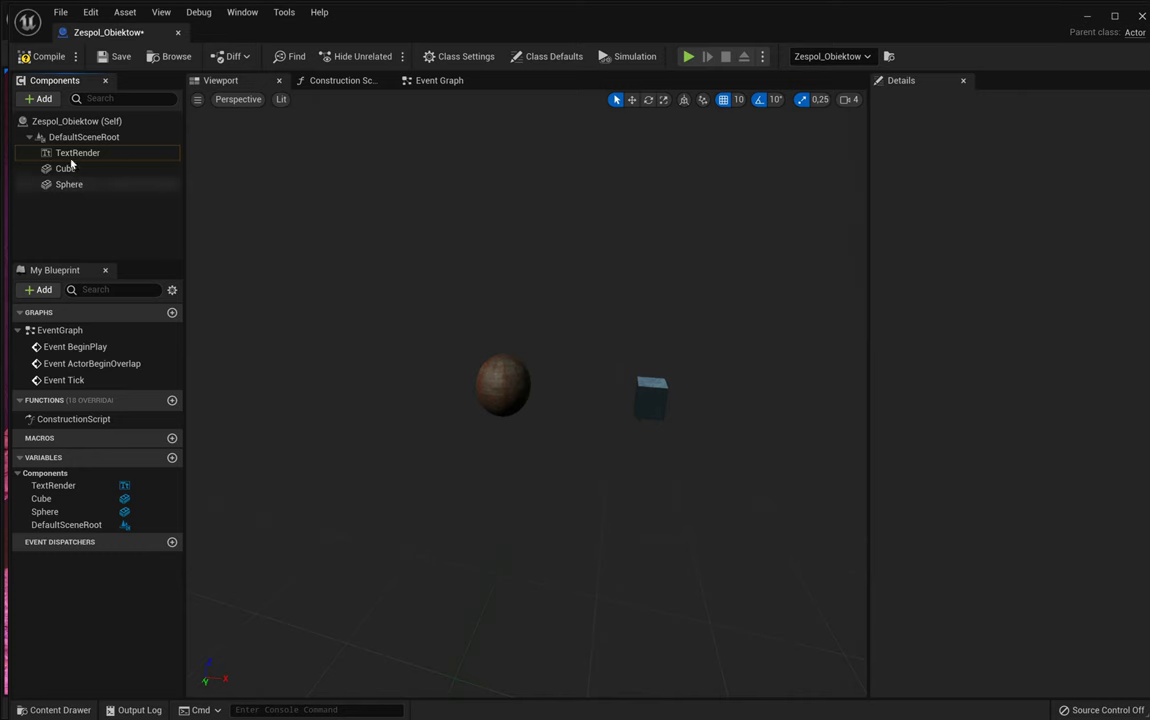
Move the TextRender component above the sphere to a Z location of 220.
left_click(70, 153)
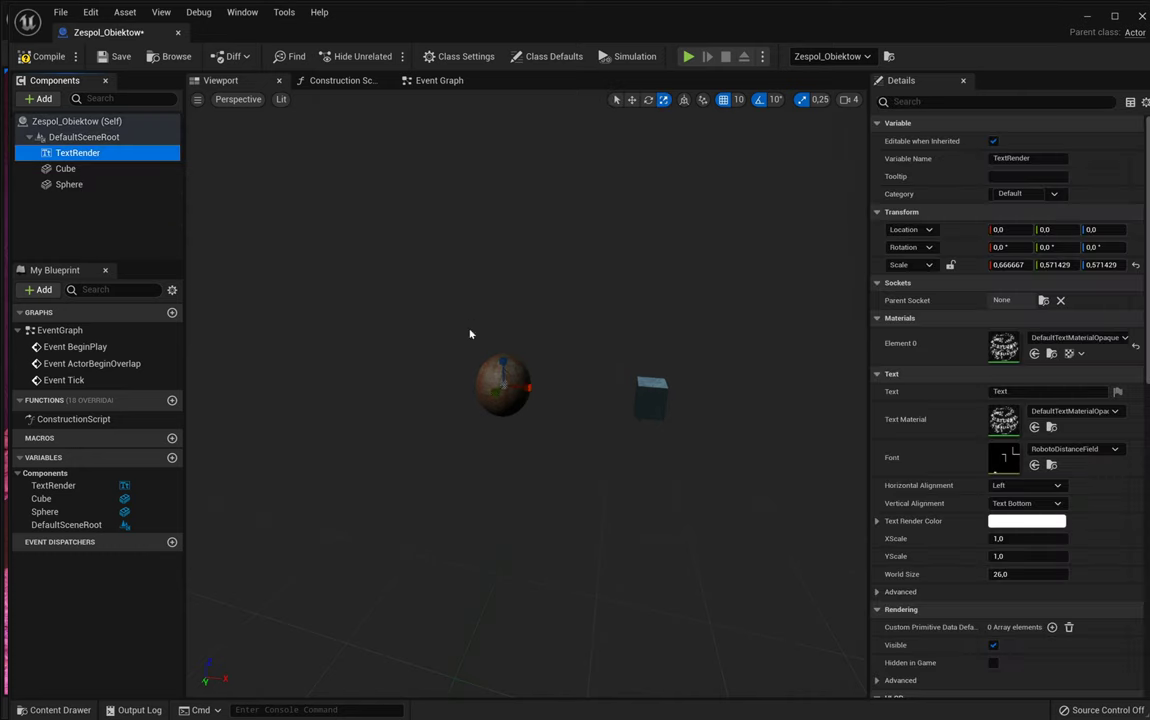
left_click(632, 100)
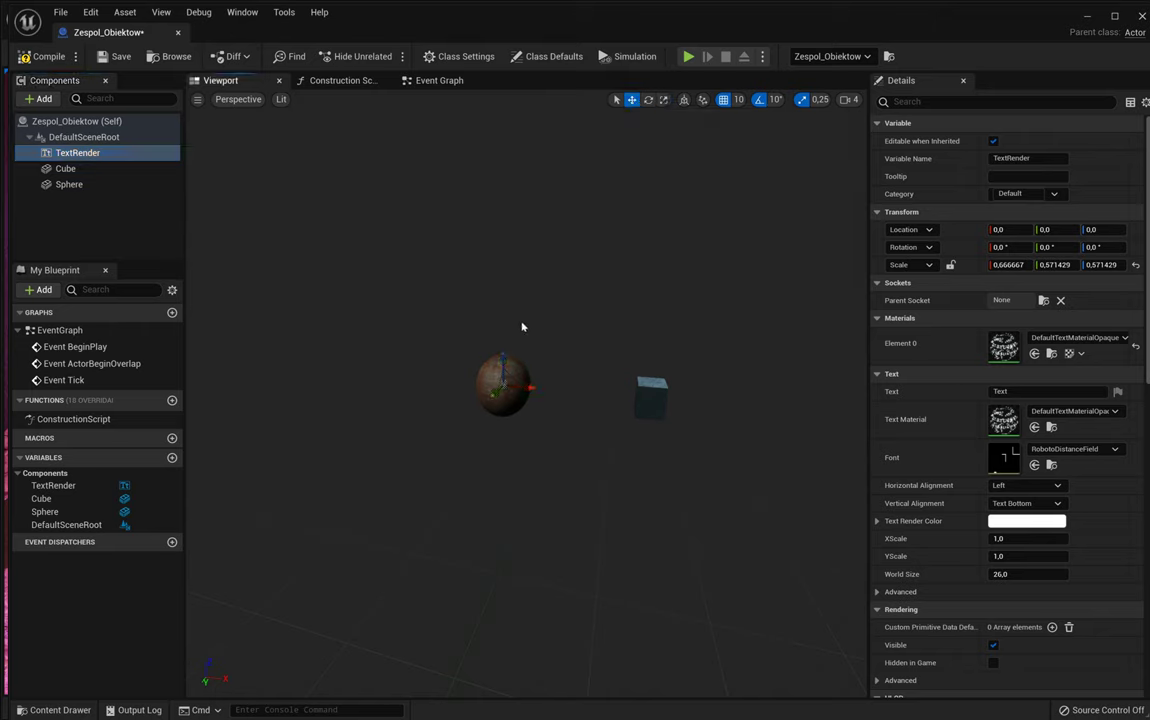
left_click_drag(506, 355, 498, 267)
scroll(585, 294, "up", 5)
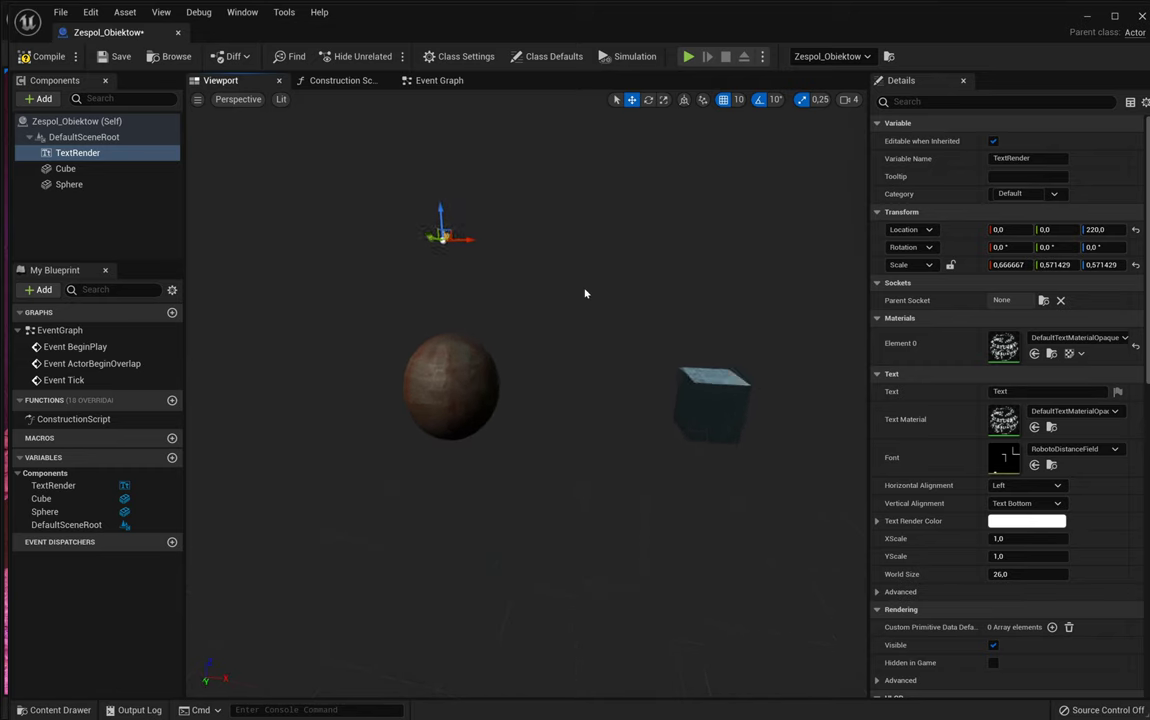
Enlarge the TextRender component's text by setting its World Size to about 100.
scroll(585, 294, "down", 2)
mouse_move(585, 294)
right_mouse_down()
mouse_move(585, 283)
mouse_move(565, 285)
right_mouse_up()
scroll(585, 283, "up", 4)
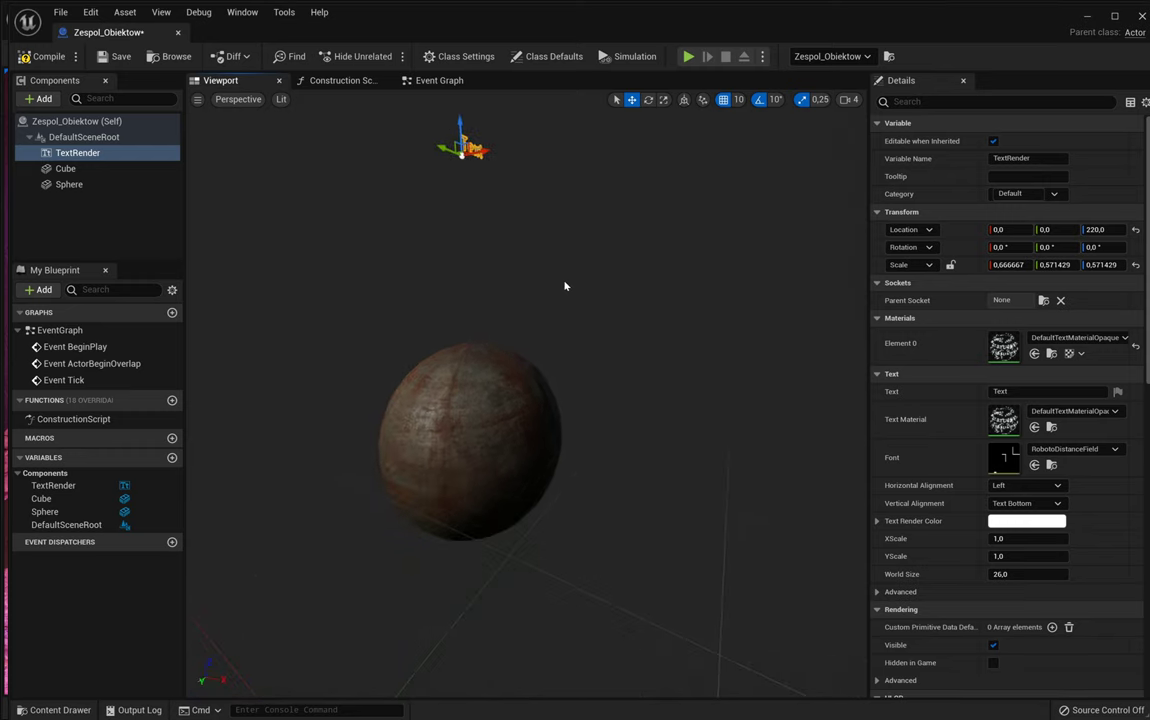
scroll(564, 286, "down", 5)
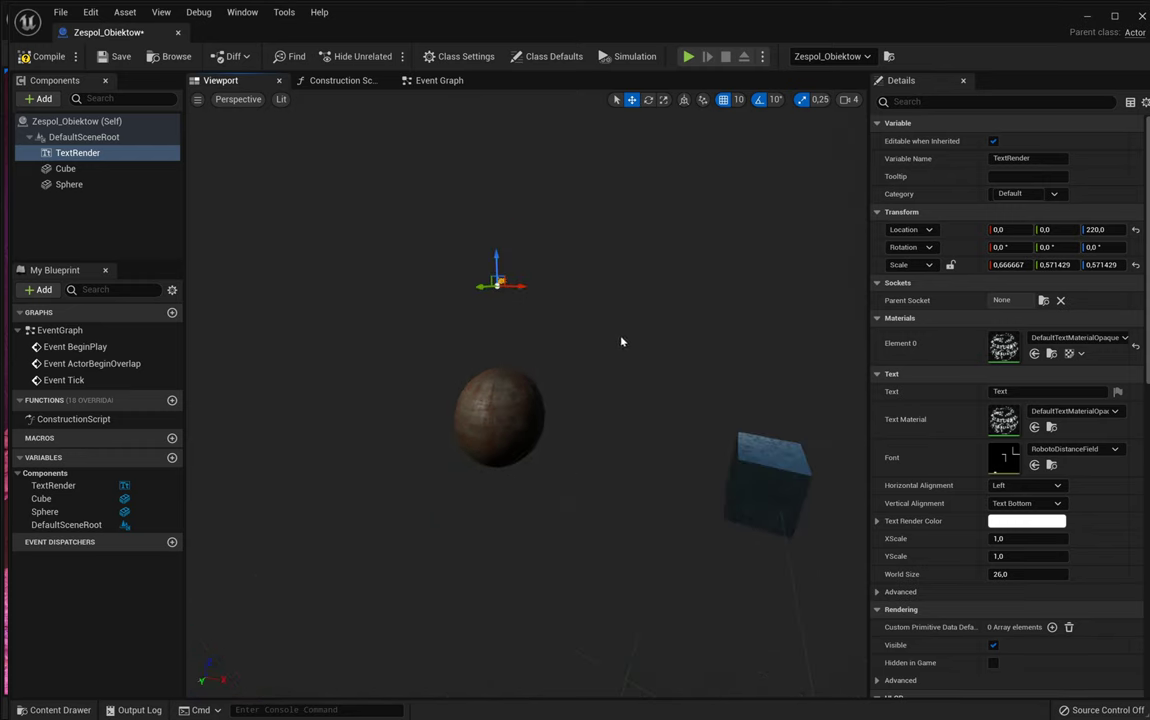
right_click_drag(621, 339, 574, 336)
scroll(591, 336, "up", 2)
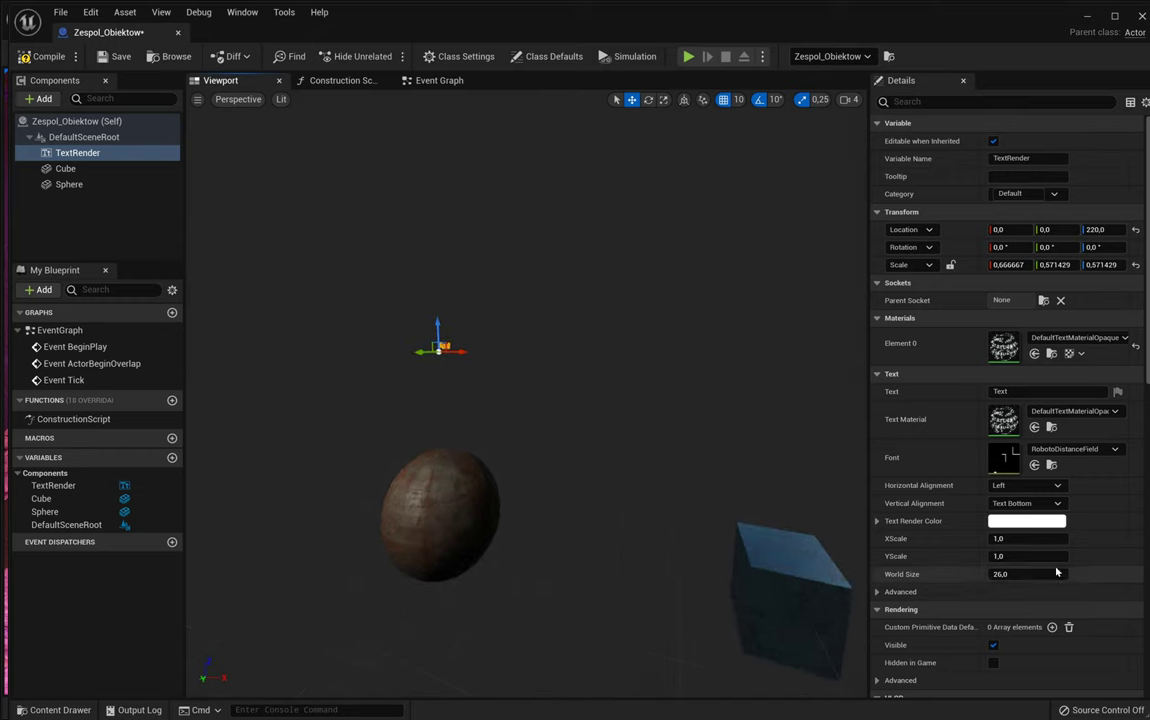
left_click_drag(1021, 574, 1062, 574)
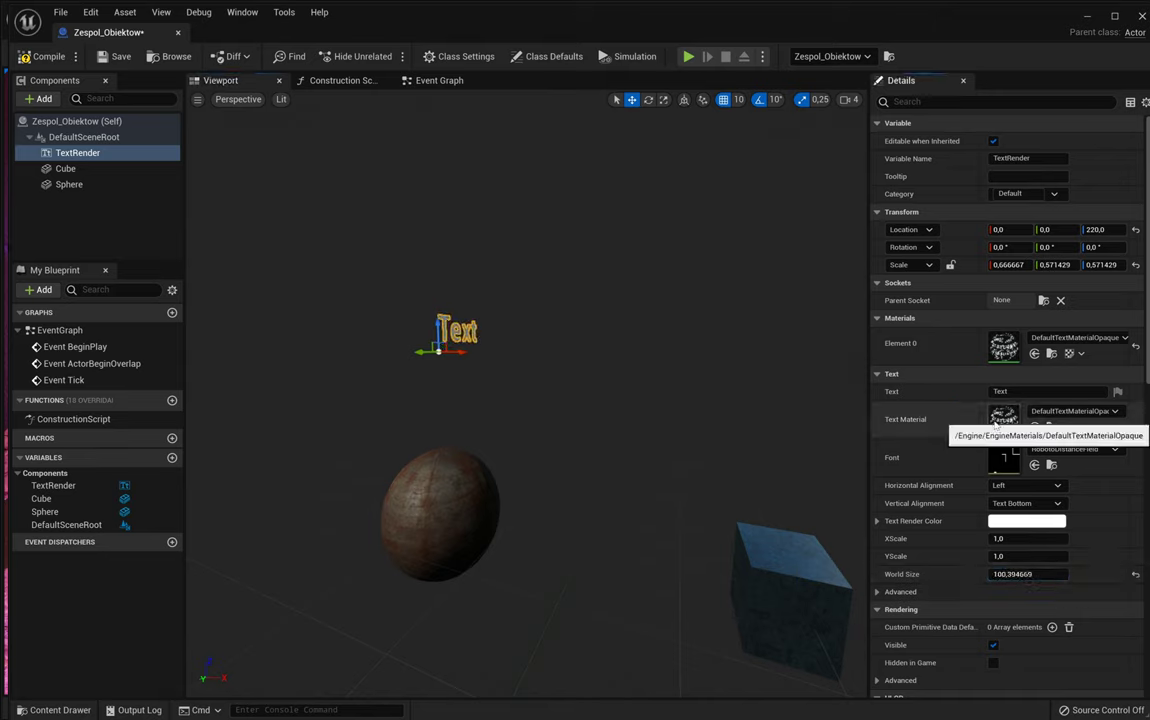
Change the TextRender component's displayed text to "Nacisnij 1".
left_click(1020, 393)
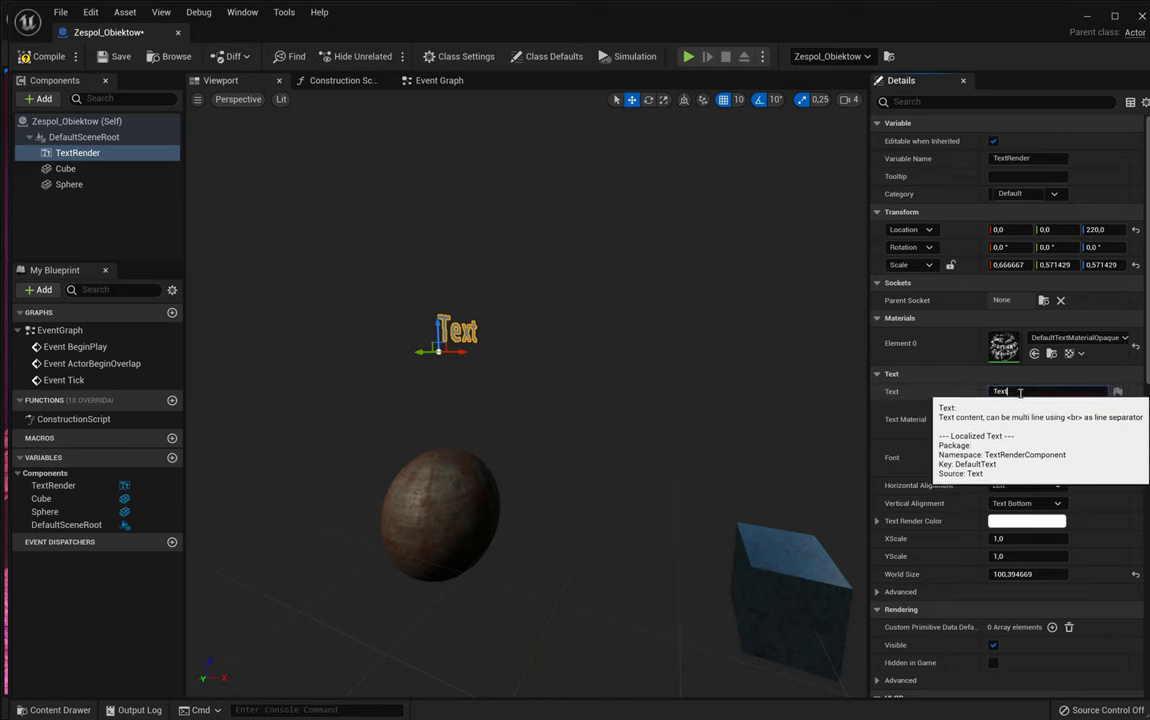
left_click_drag(1020, 392, 983, 394)
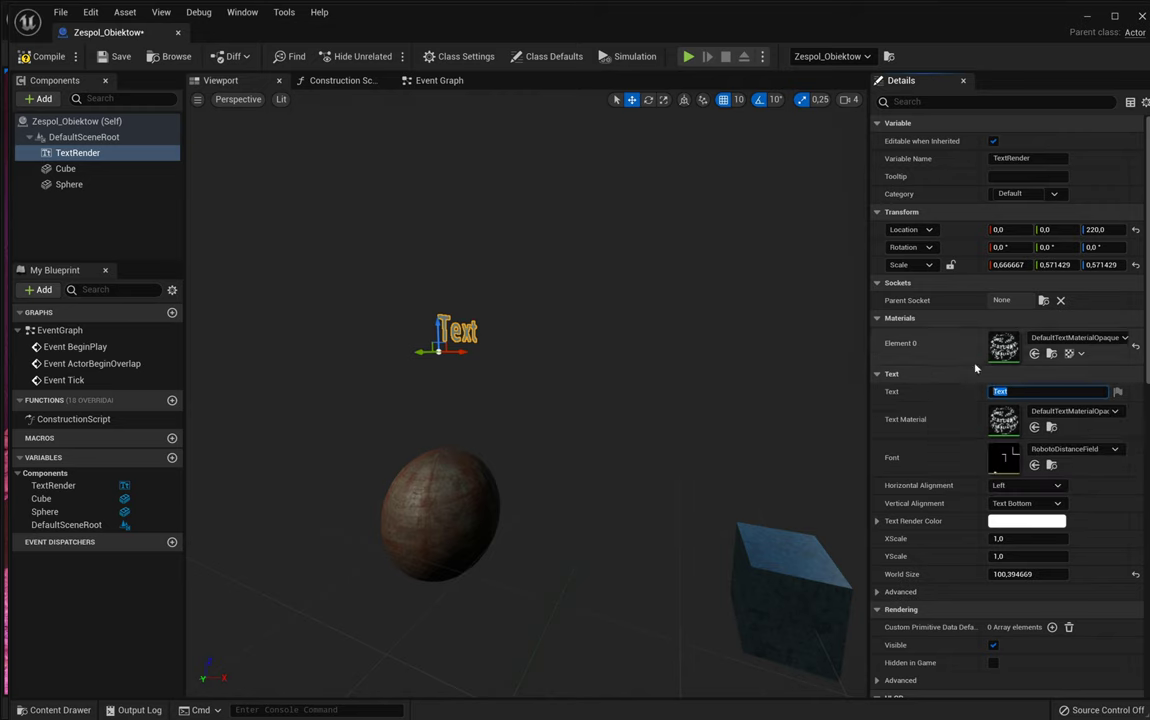
type("Nacisnij 1")
key("Return")
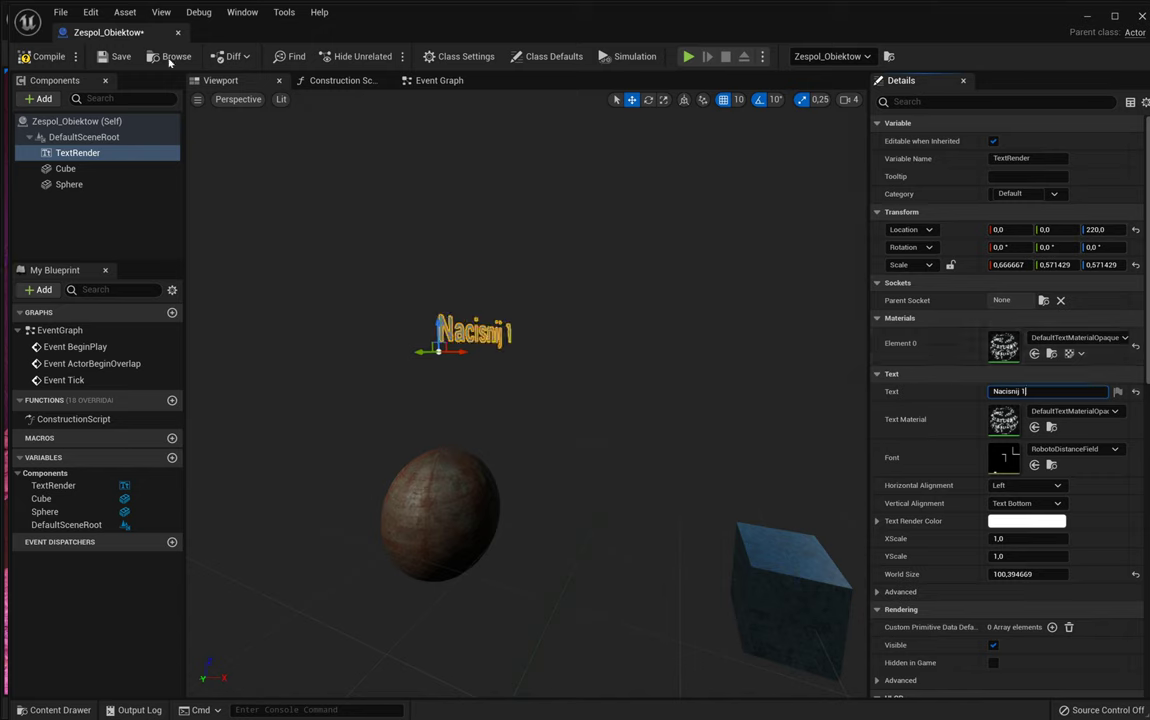
Compile and save the Zespol_Obiektow blueprint, closing its editor to return to the level.
left_click(38, 56)
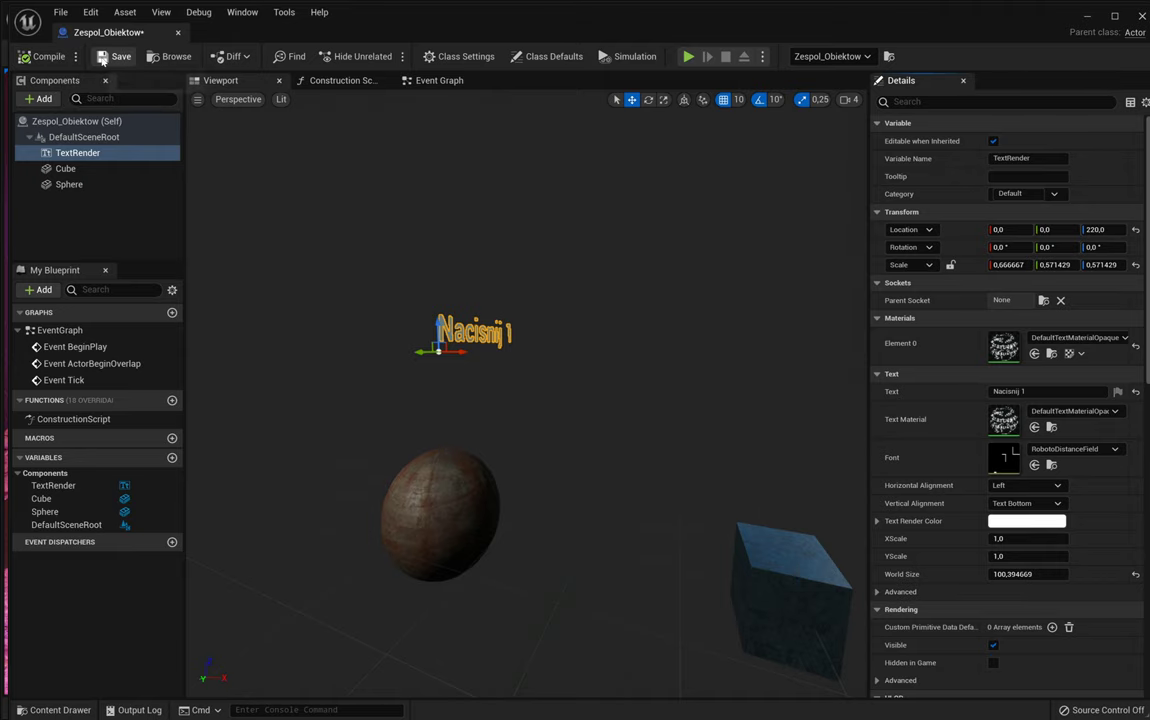
left_click(112, 56)
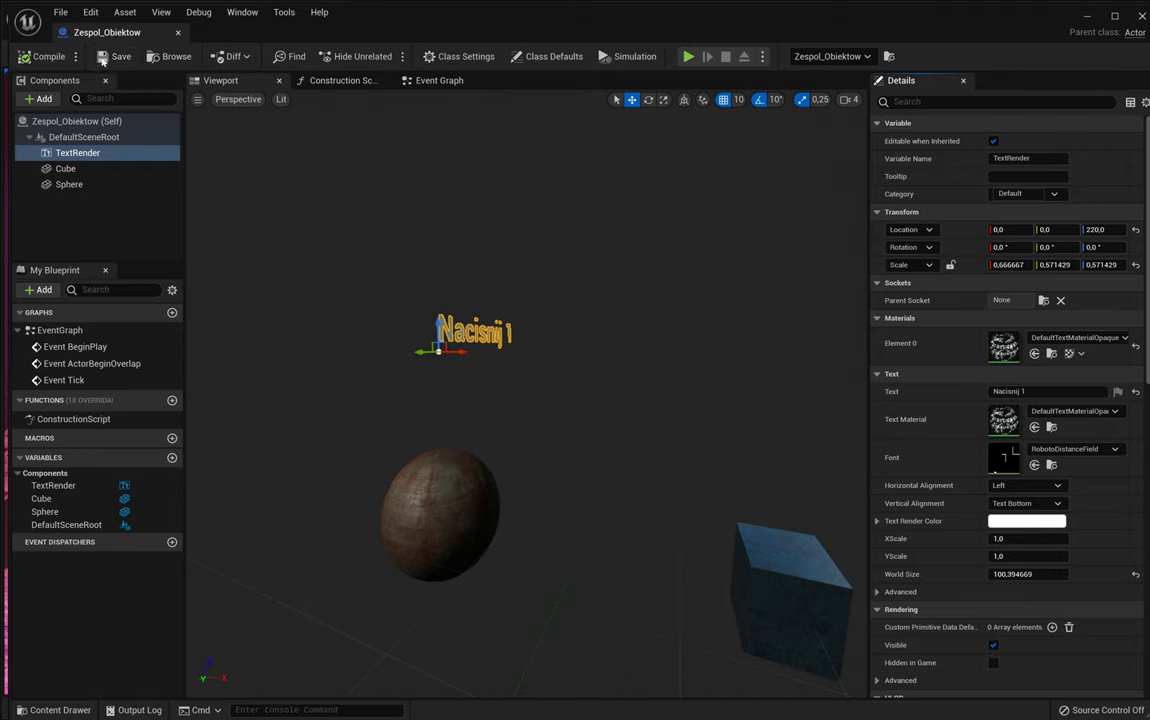
left_click(1142, 17)
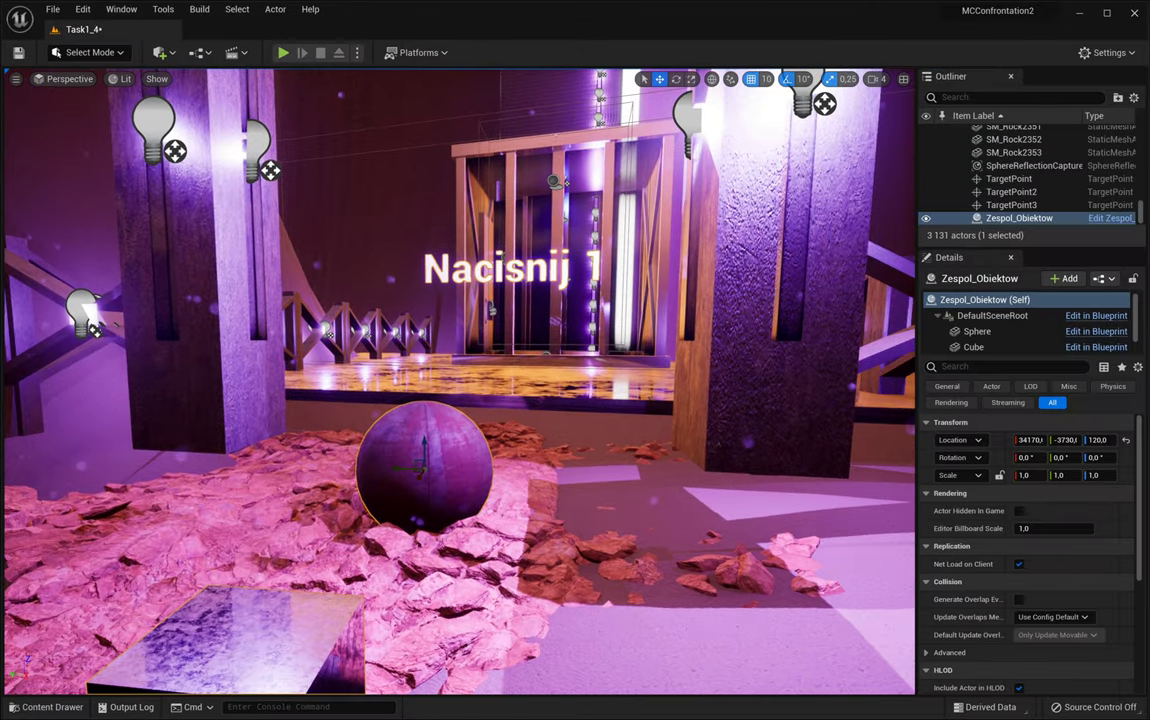
Move the placed Zespol_Obiektow actor's Cube component across to the other side of the sphere, at about X 36.67 and Y -530.
scroll(696, 367, "down", 5)
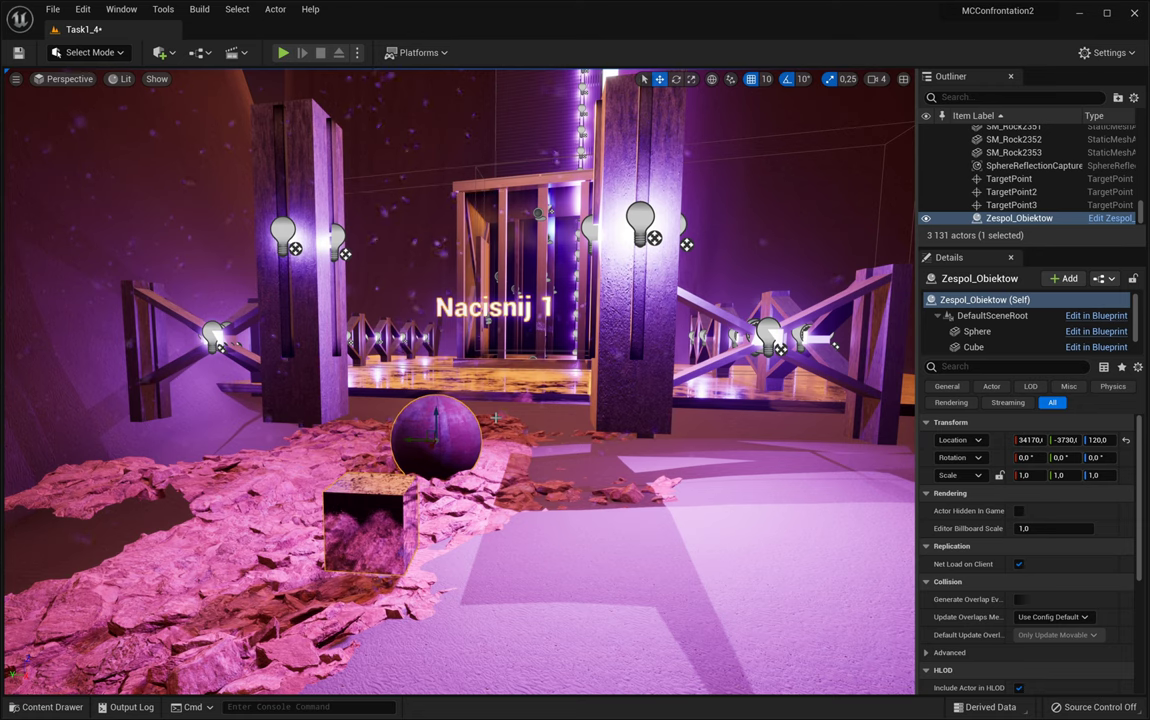
left_click(974, 347)
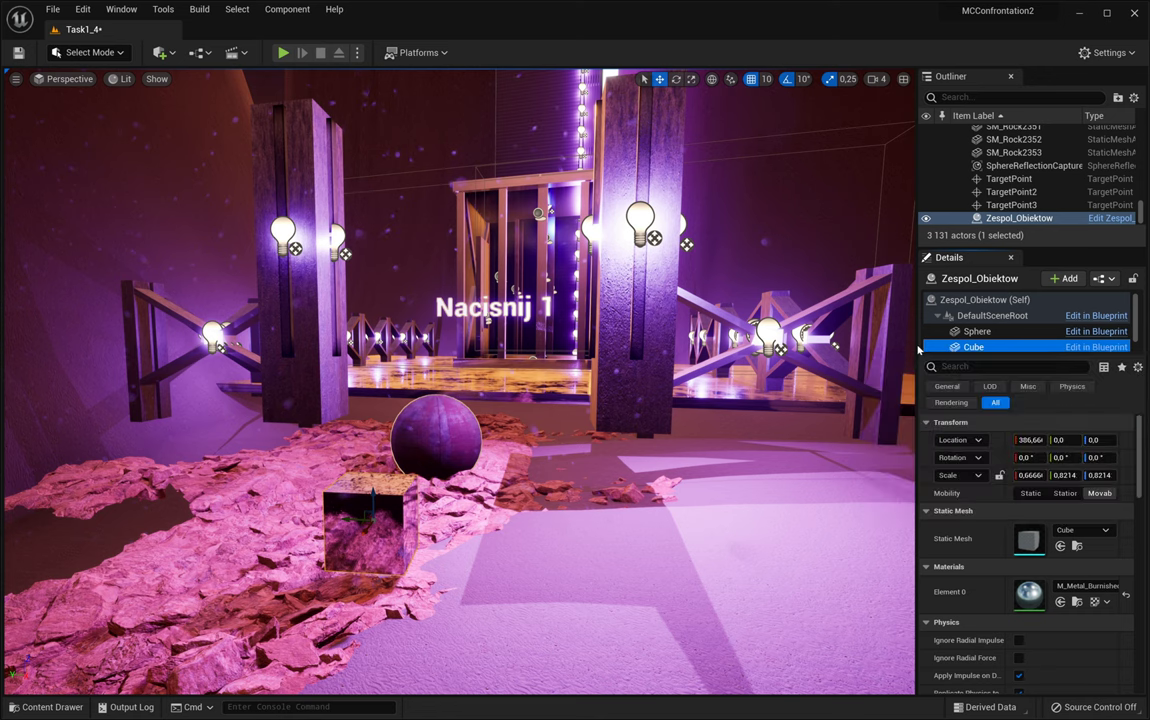
left_click_drag(348, 517, 720, 450)
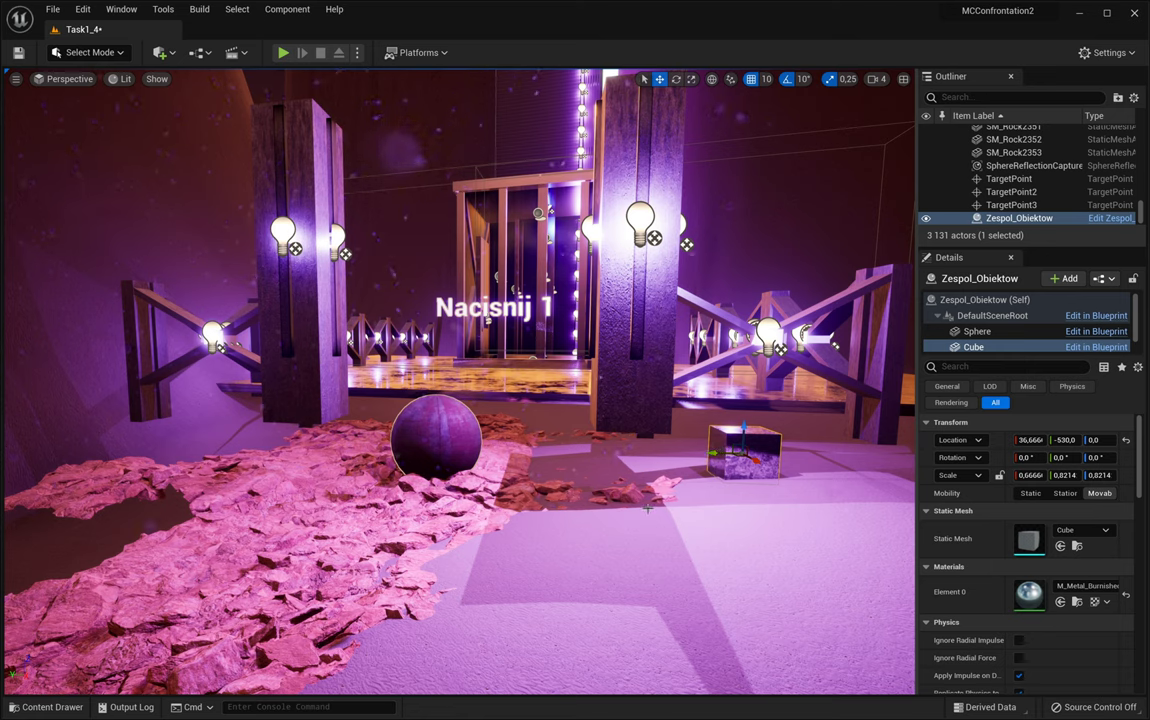
Reopen the Zespol_Obiektow blueprint and hide its TextRender component by turning off the Visible property.
left_click(1100, 219)
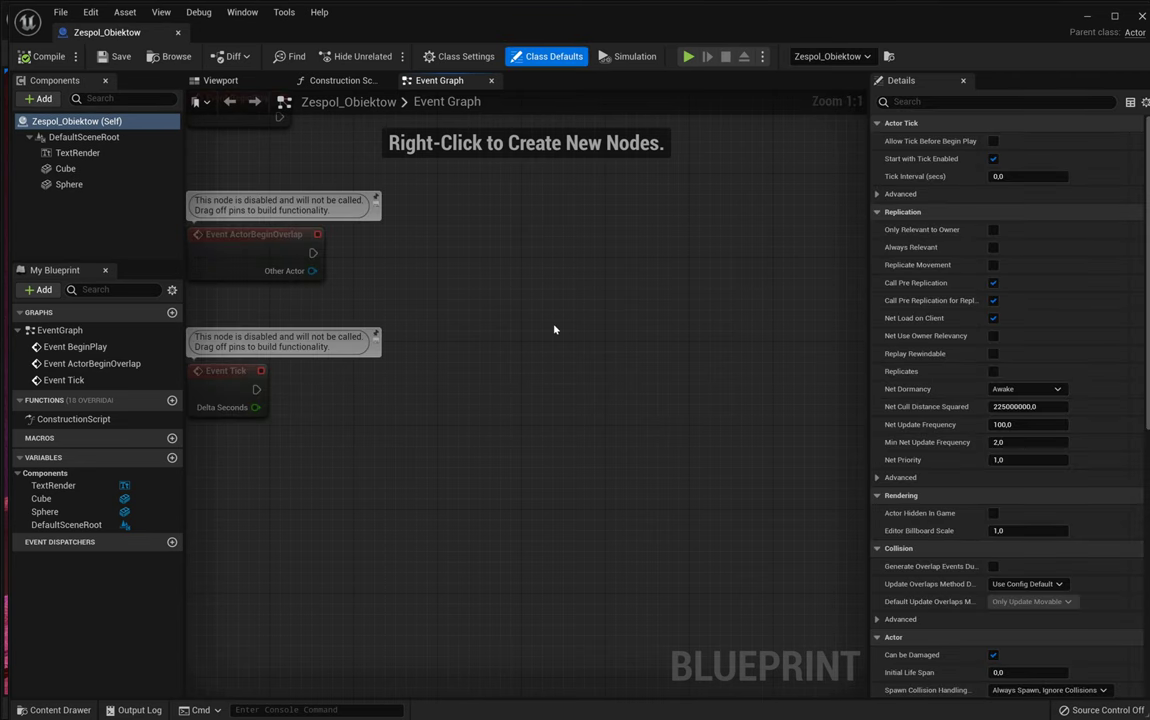
left_click(221, 81)
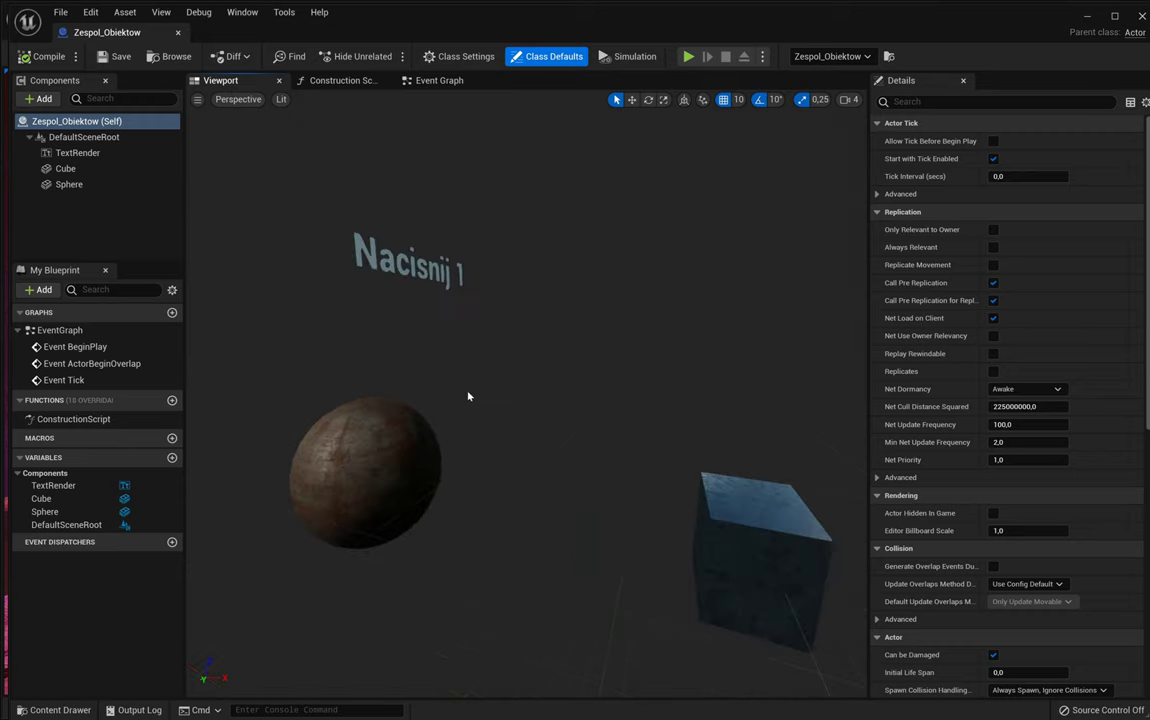
scroll(467, 396, "down", 3)
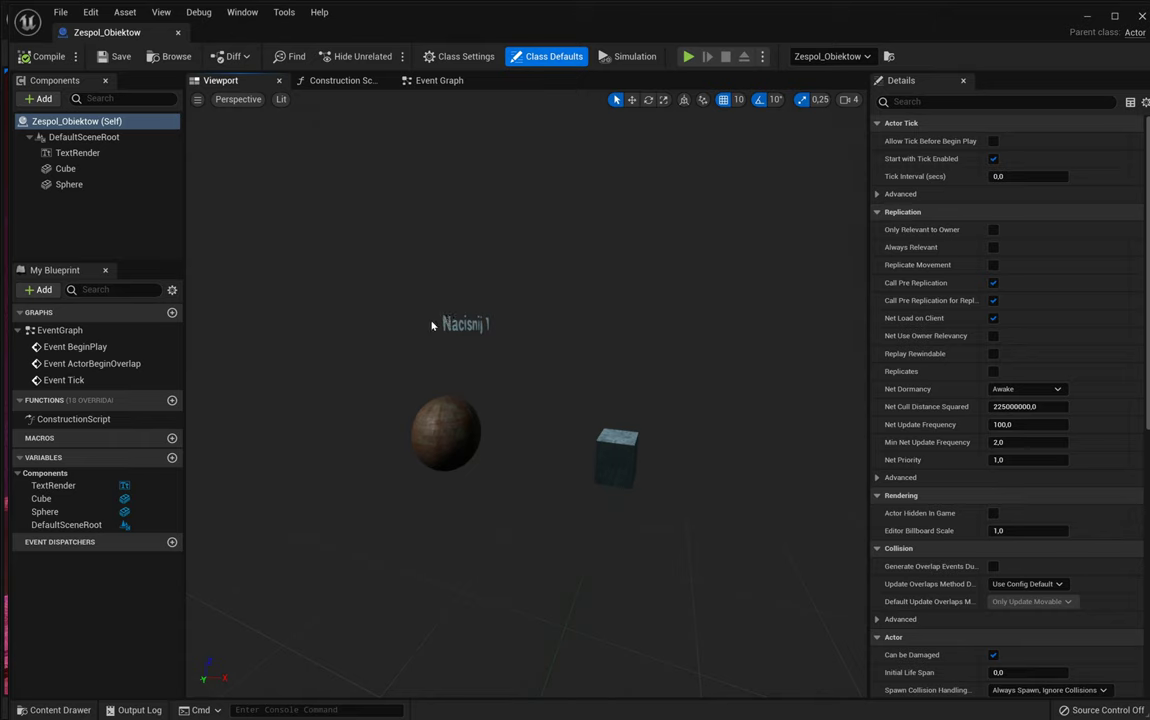
left_click(77, 152)
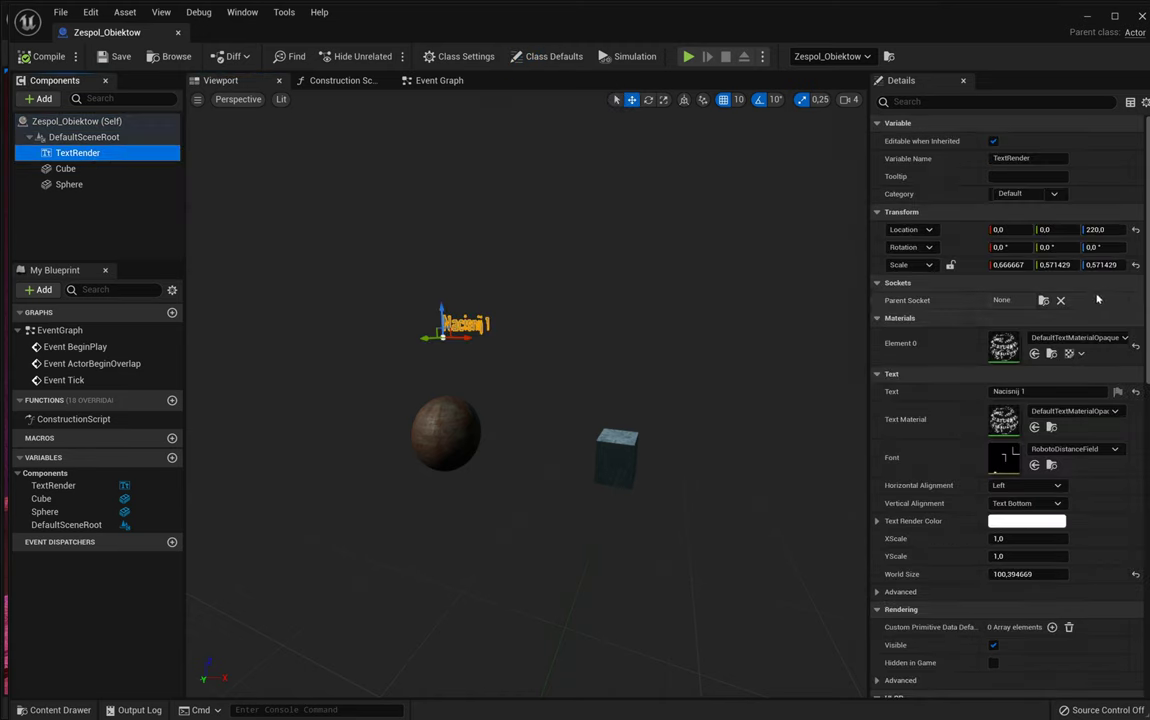
left_click(959, 102)
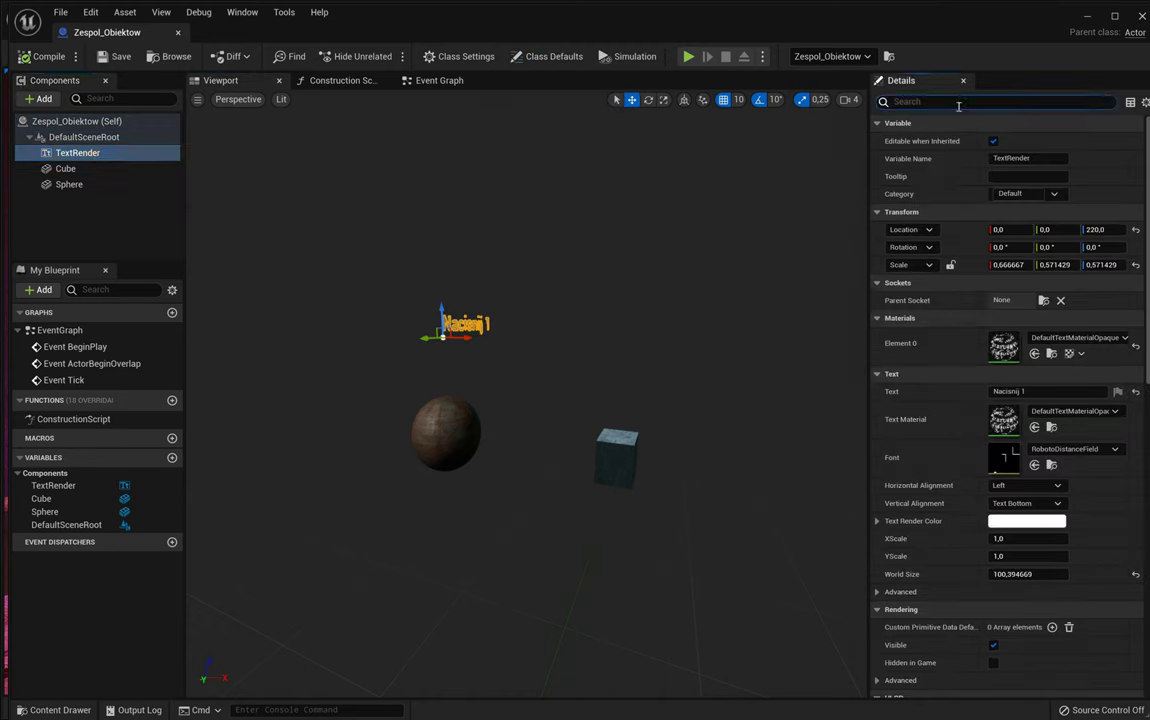
type("visib")
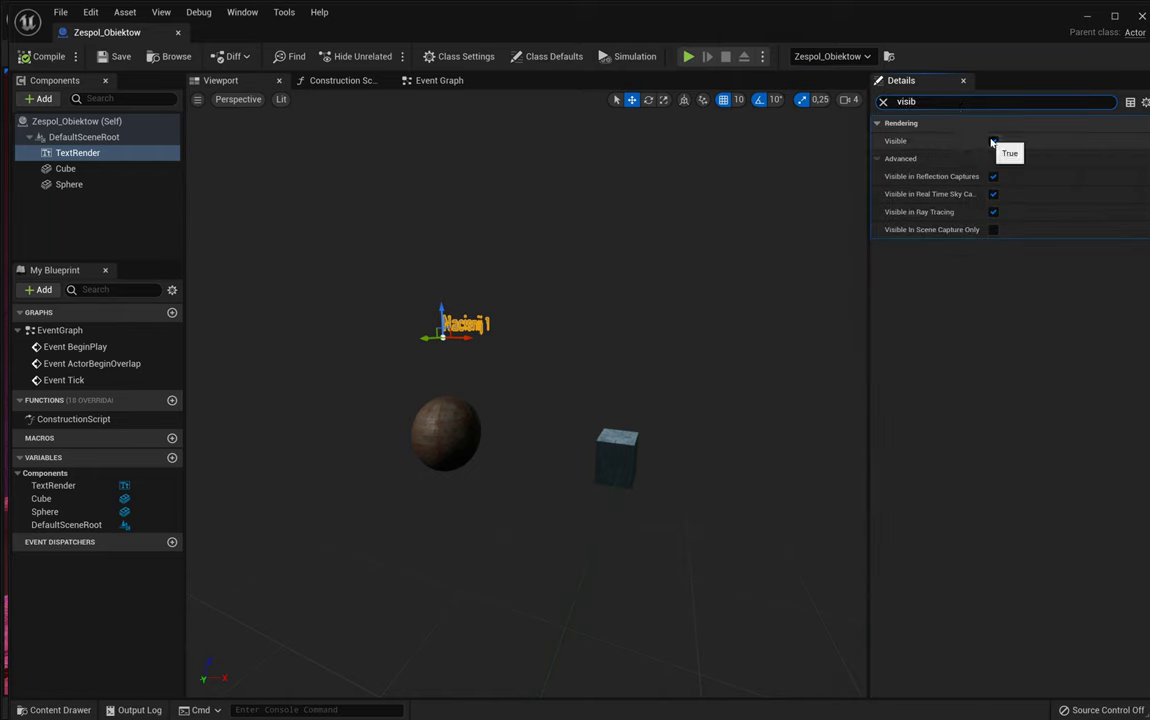
left_click(993, 141)
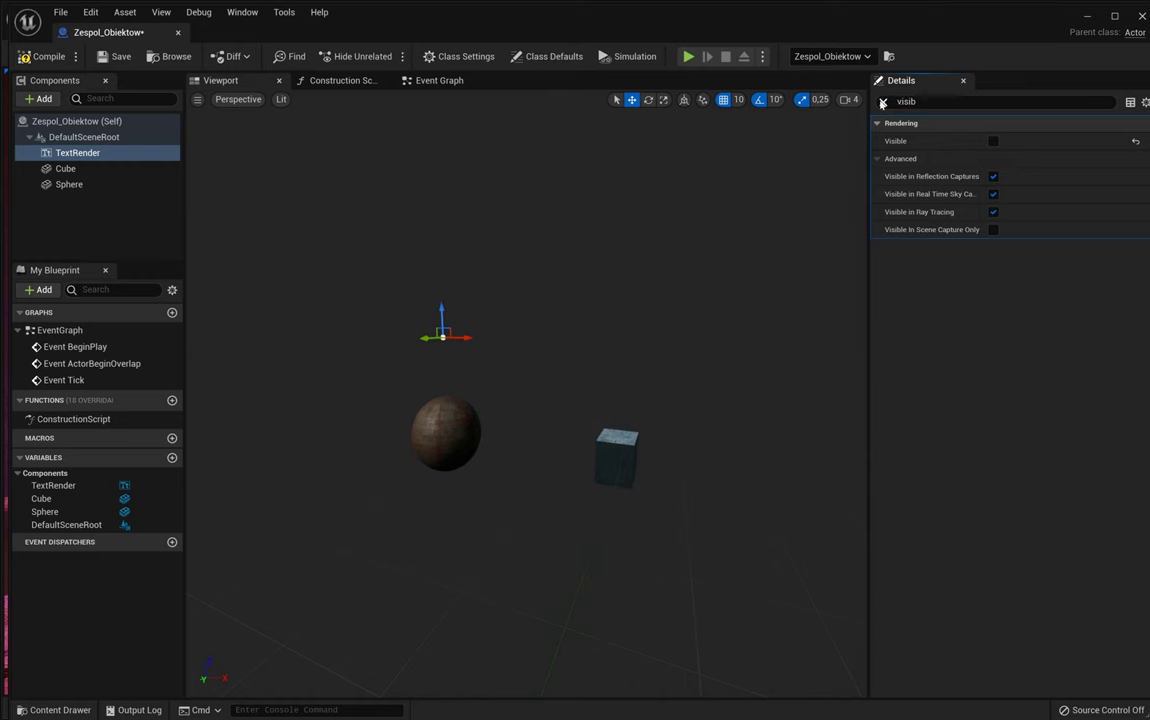
left_click(882, 103)
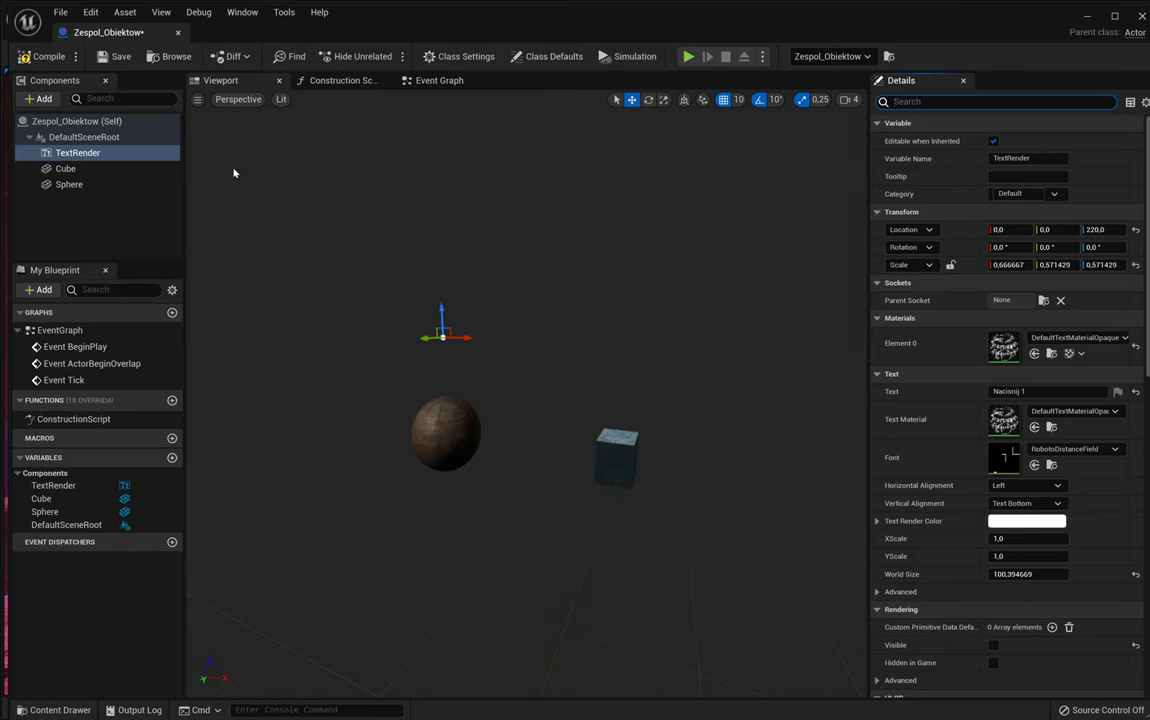
left_click(91, 98)
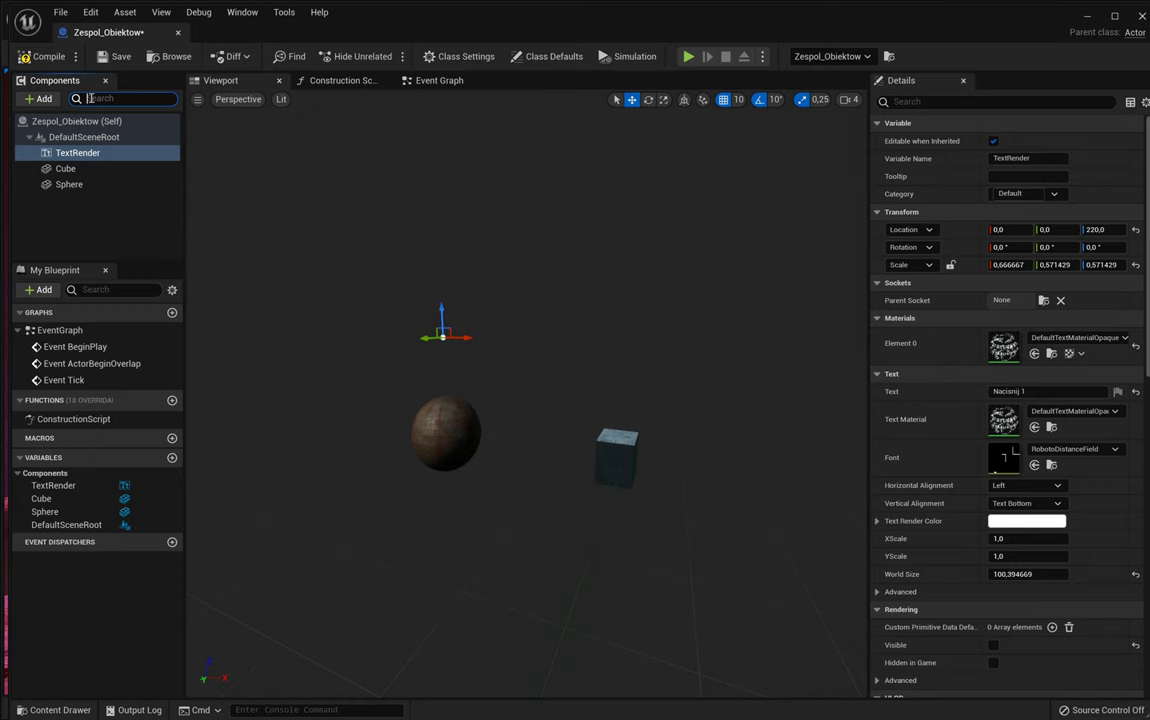
type("coll")
type("is")
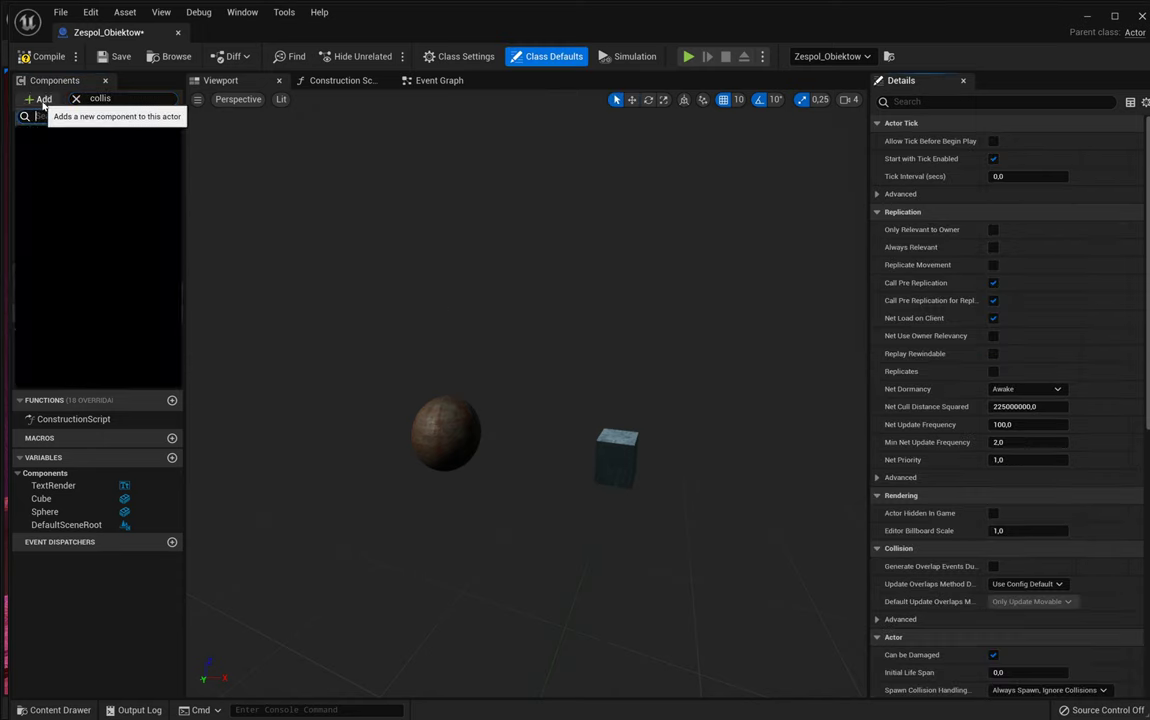
Add a Sphere Collision component to the blueprint under the DefaultSceneRoot.
left_click(42, 98)
type("collis")
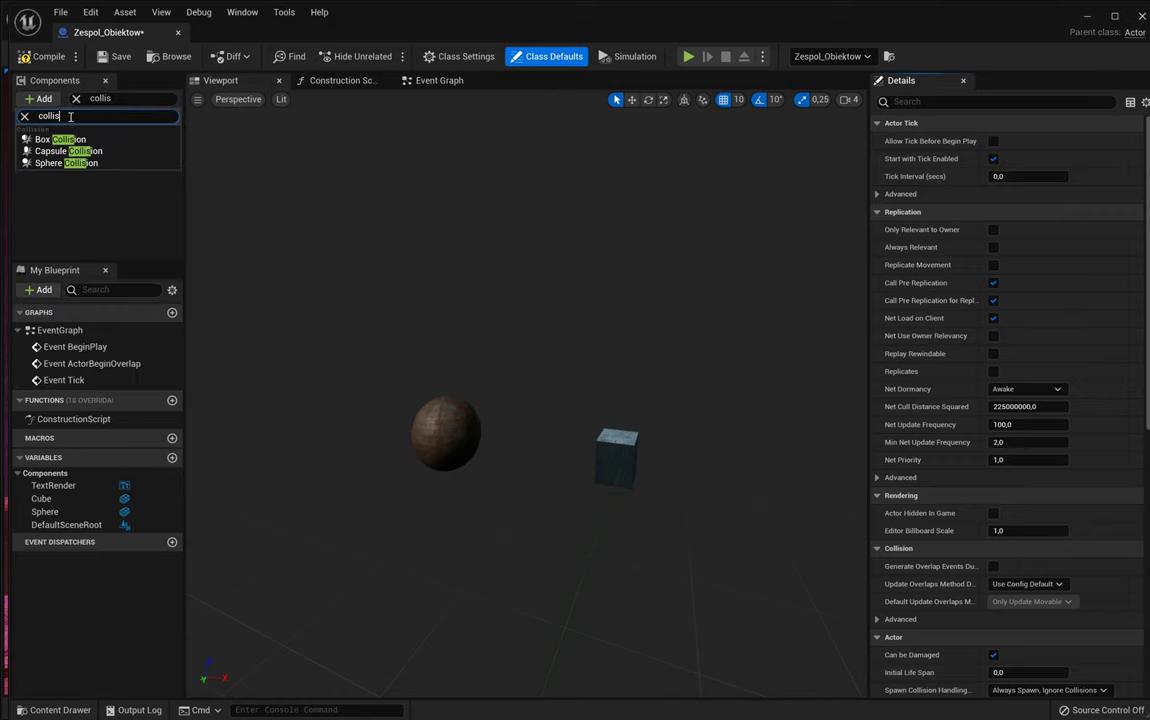
left_click(62, 162)
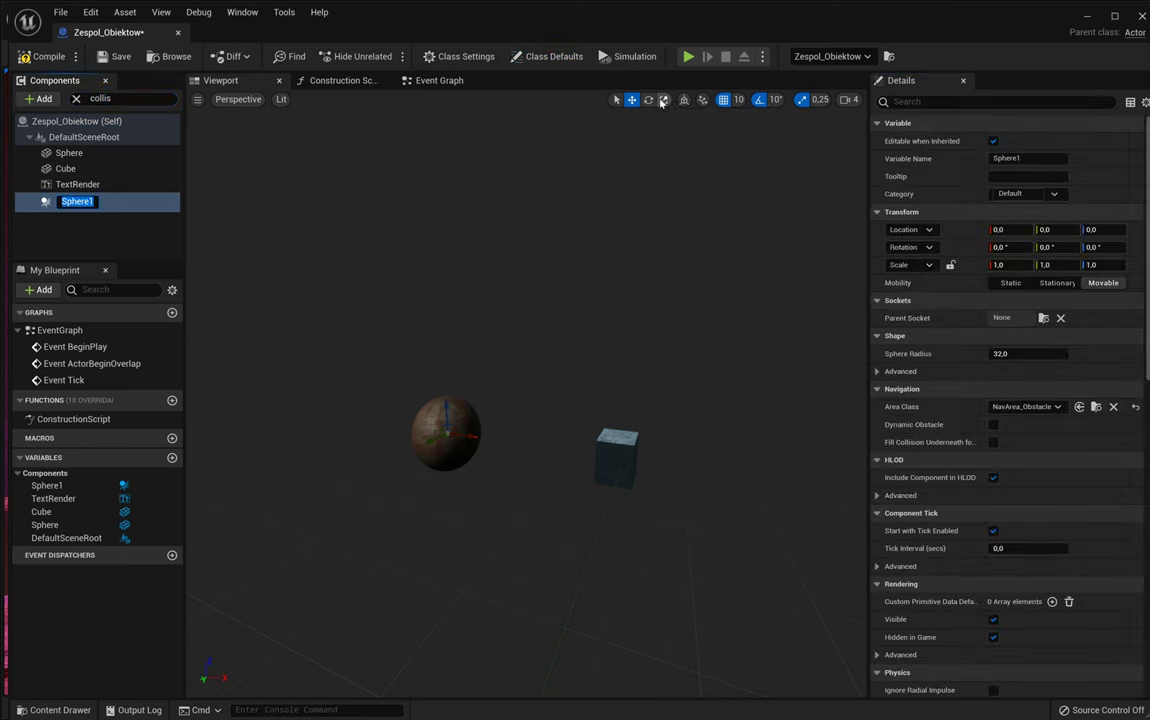
Scale the collision sphere up around the textured sphere to about 4.75 in X, 17 in Y and 34.25 in Z.
left_click(662, 100)
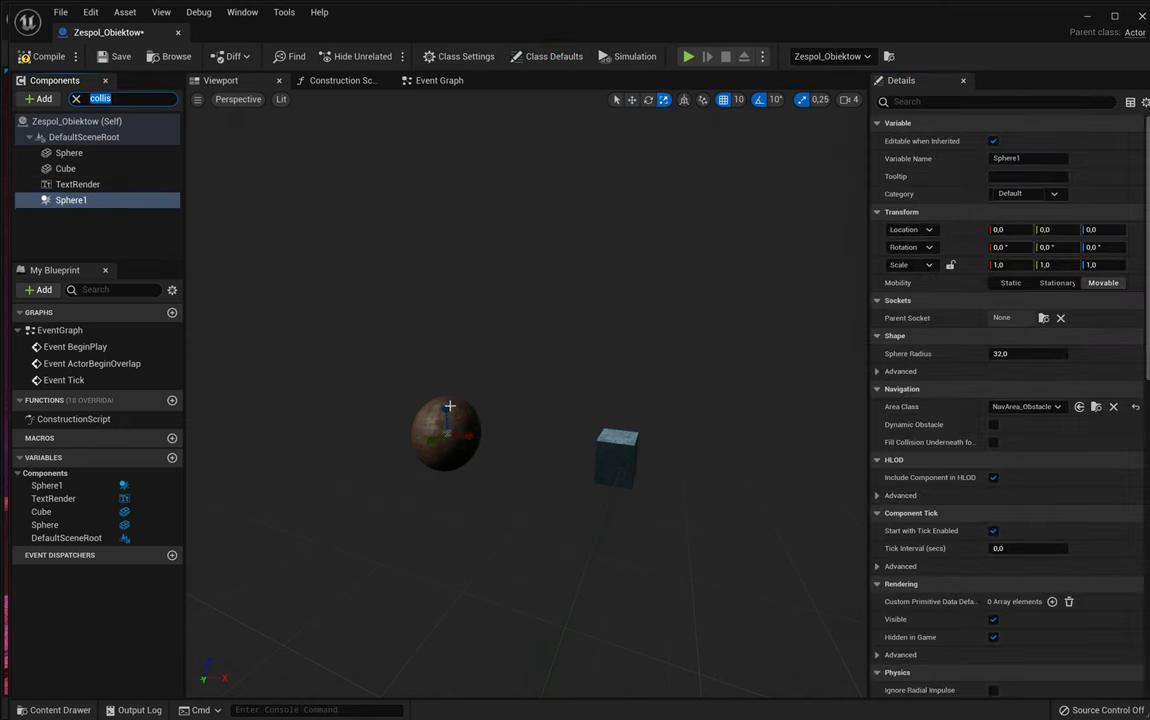
left_click_drag(449, 405, 428, 442)
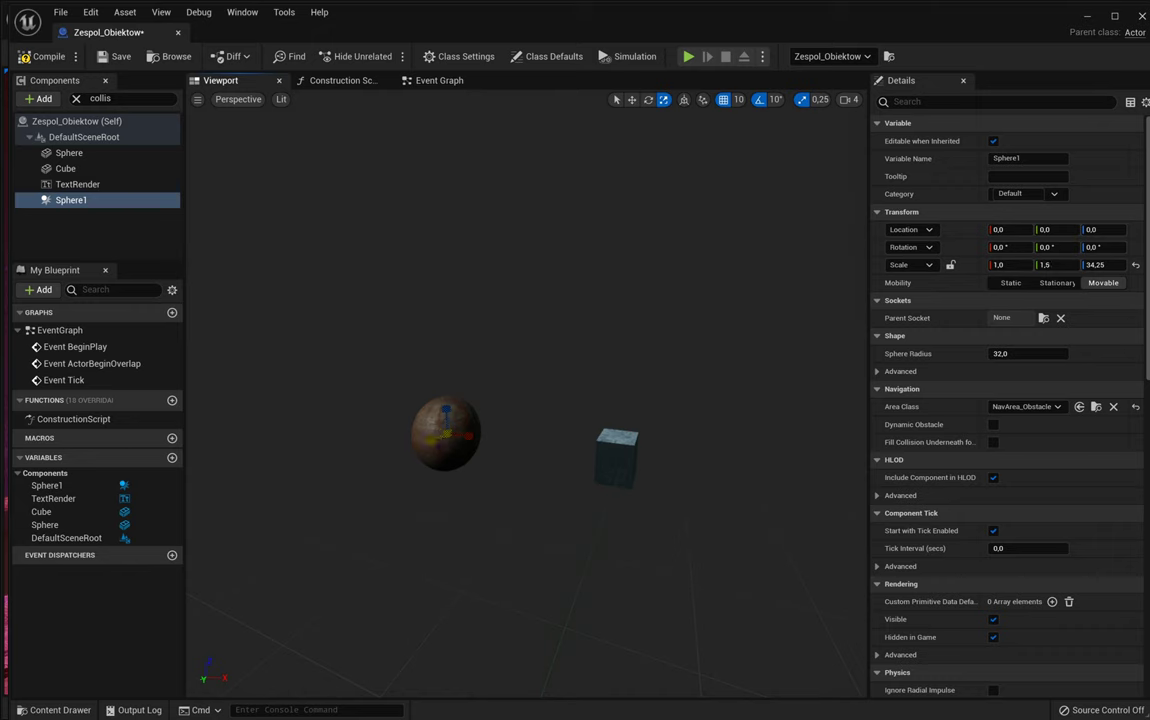
left_click_drag(536, 411, 768, 347)
left_click_drag(471, 432, 503, 447)
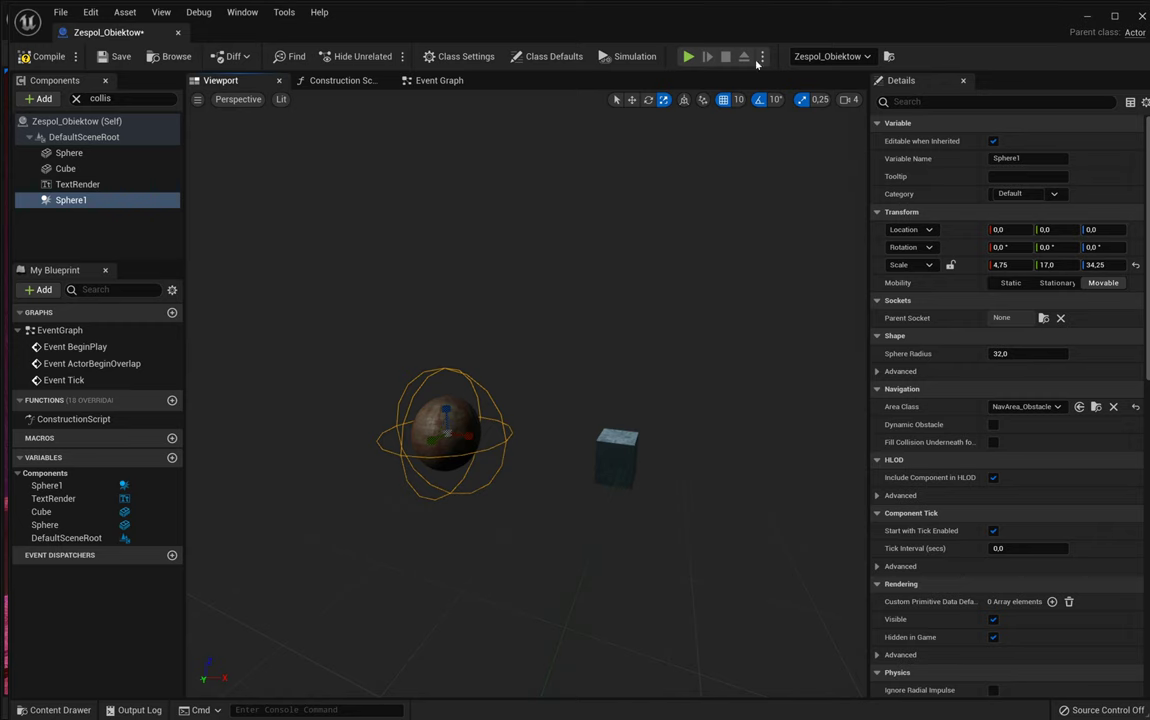
Open the Event Graph at the Event ActorBeginOverlap node, and compile and save the blueprint.
left_click(432, 82)
right_click_drag(462, 231, 511, 386)
left_click(350, 368)
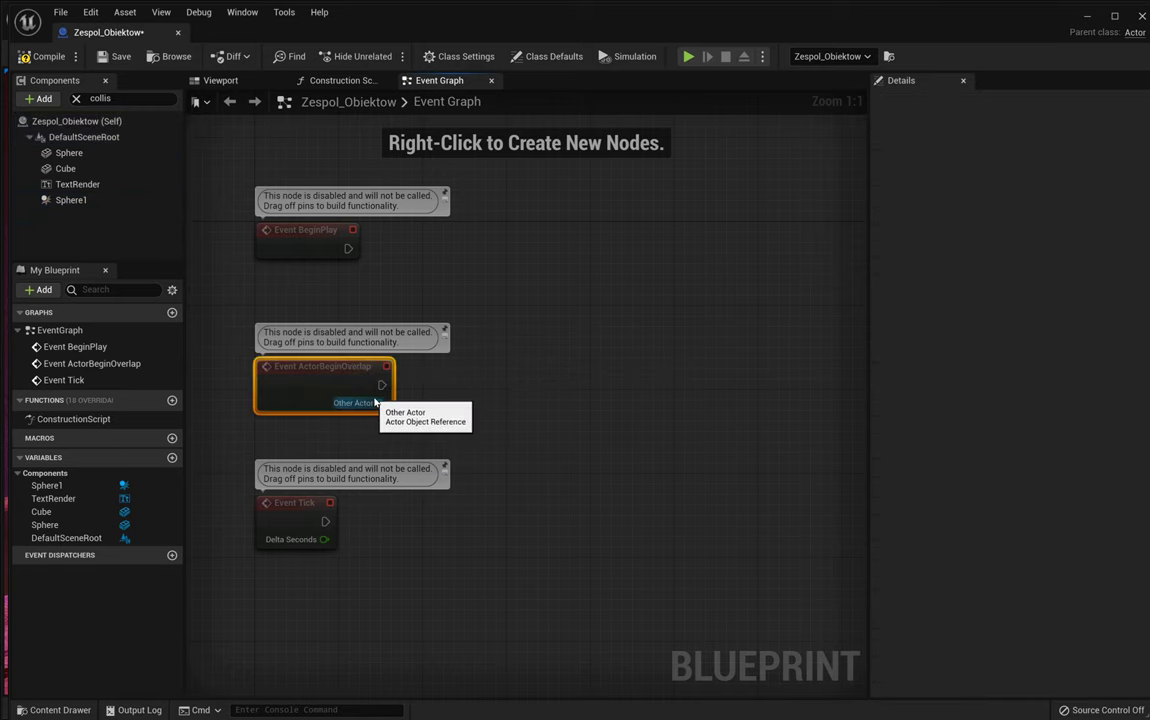
left_click(45, 57)
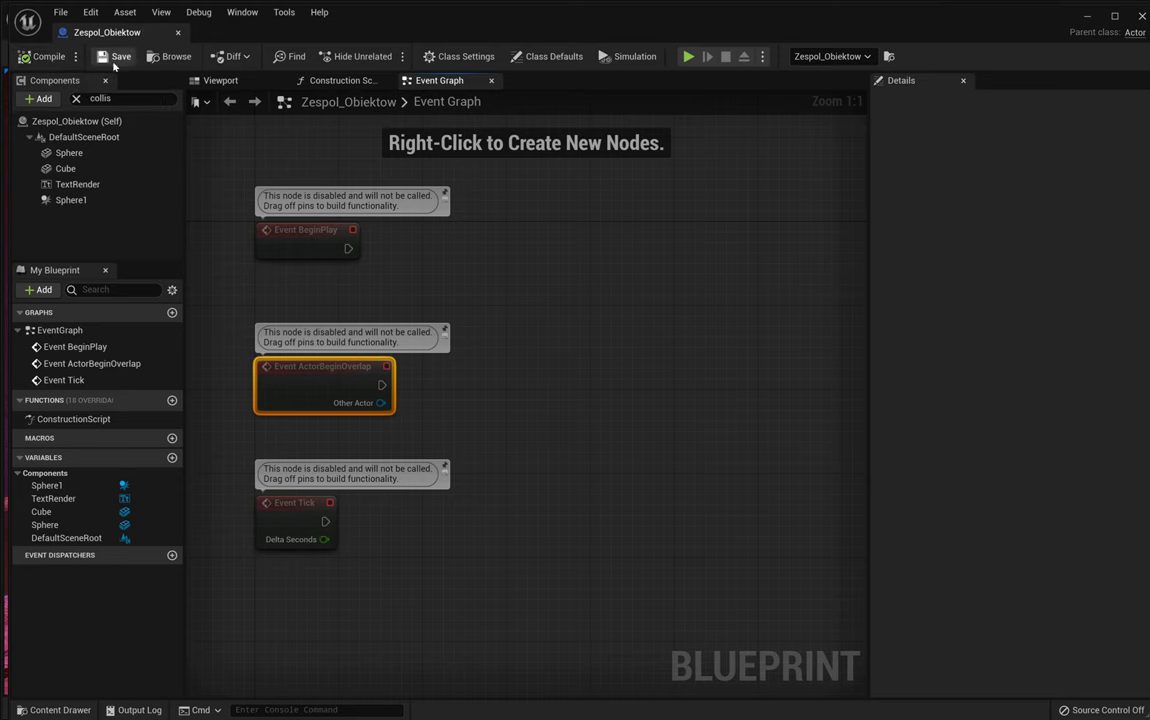
left_click(101, 54)
Add an Enable Input node executed from Event ActorBeginOverlap and place it higher in the graph than the event.
left_click_drag(381, 385, 544, 351)
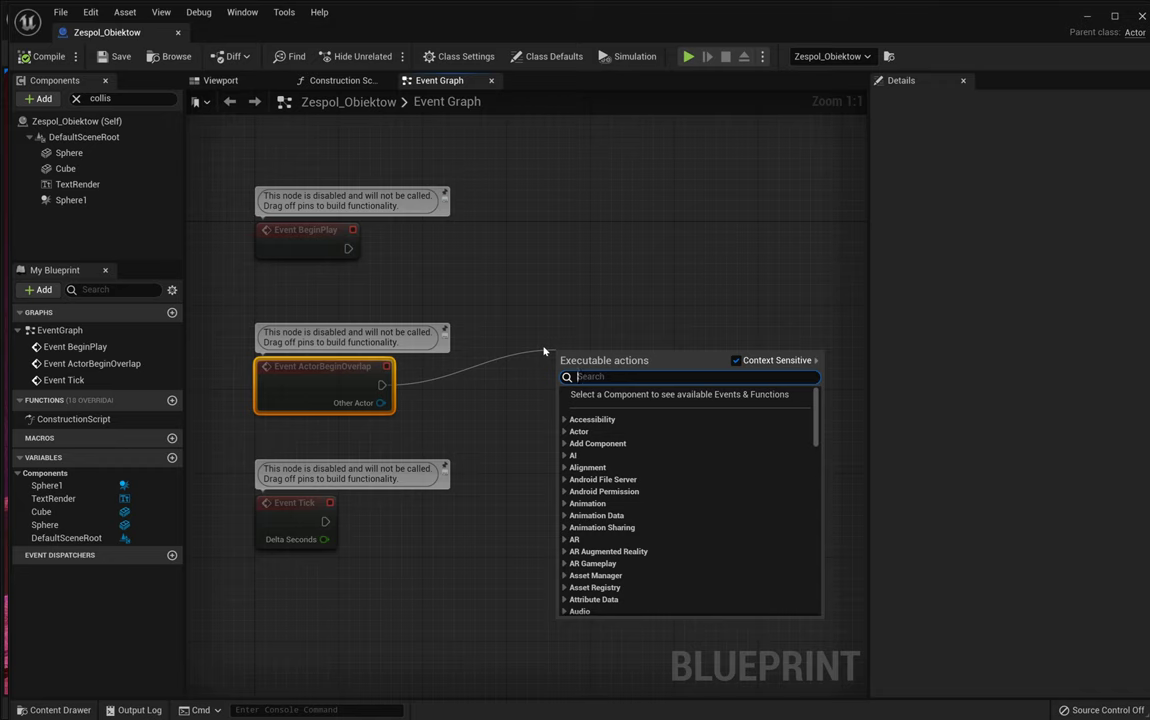
type("enable")
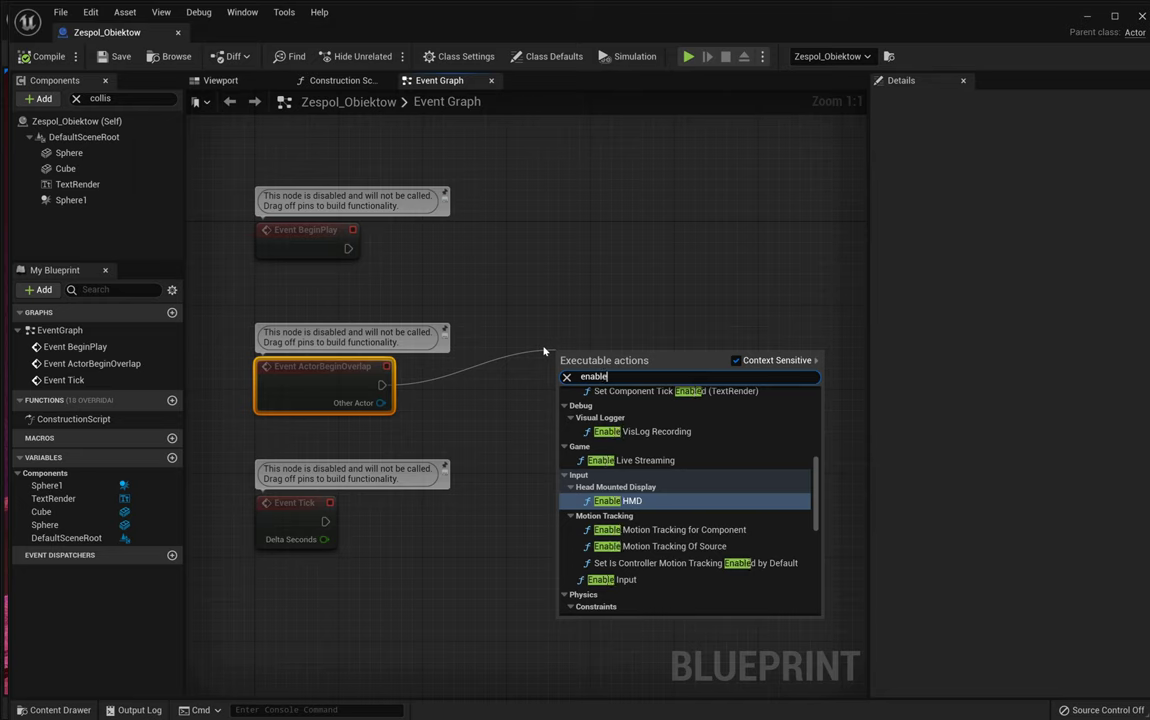
type(" inpu")
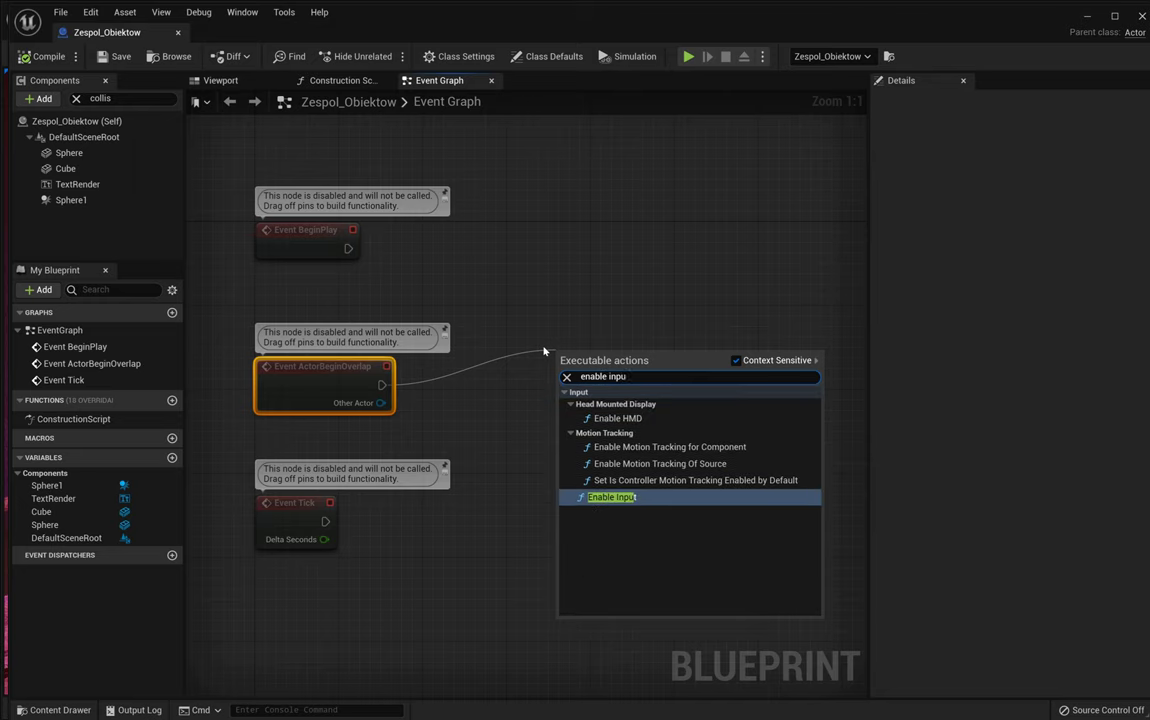
left_click(600, 497)
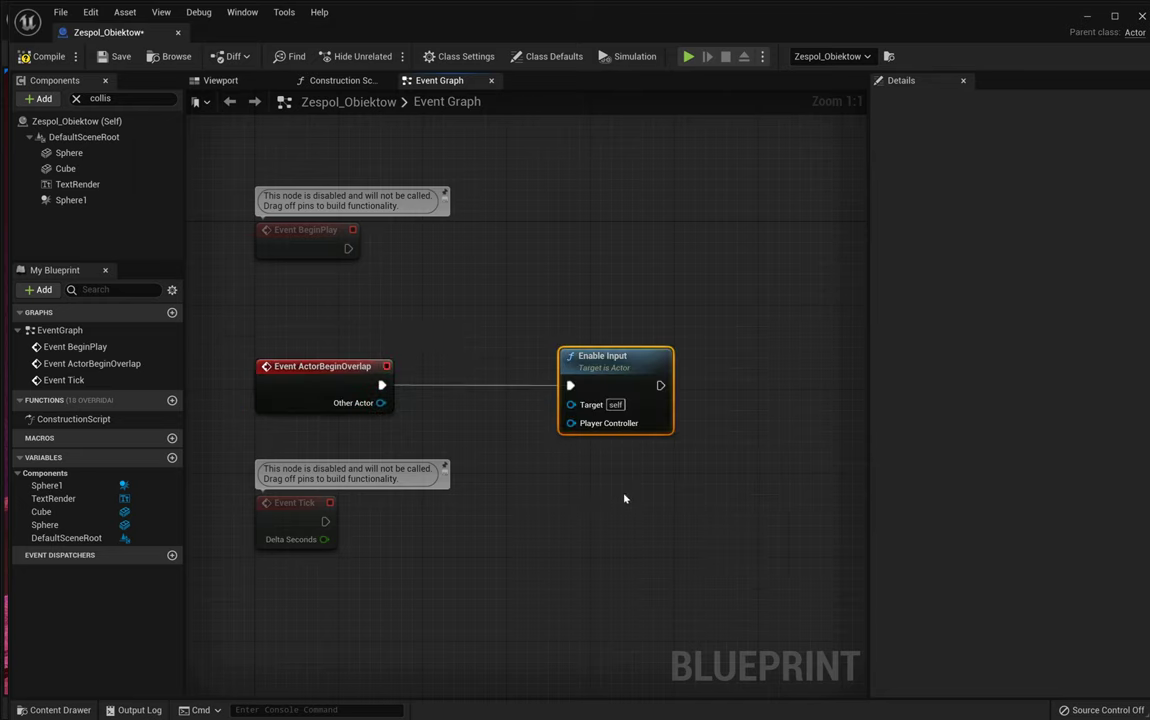
left_click_drag(636, 358, 636, 253)
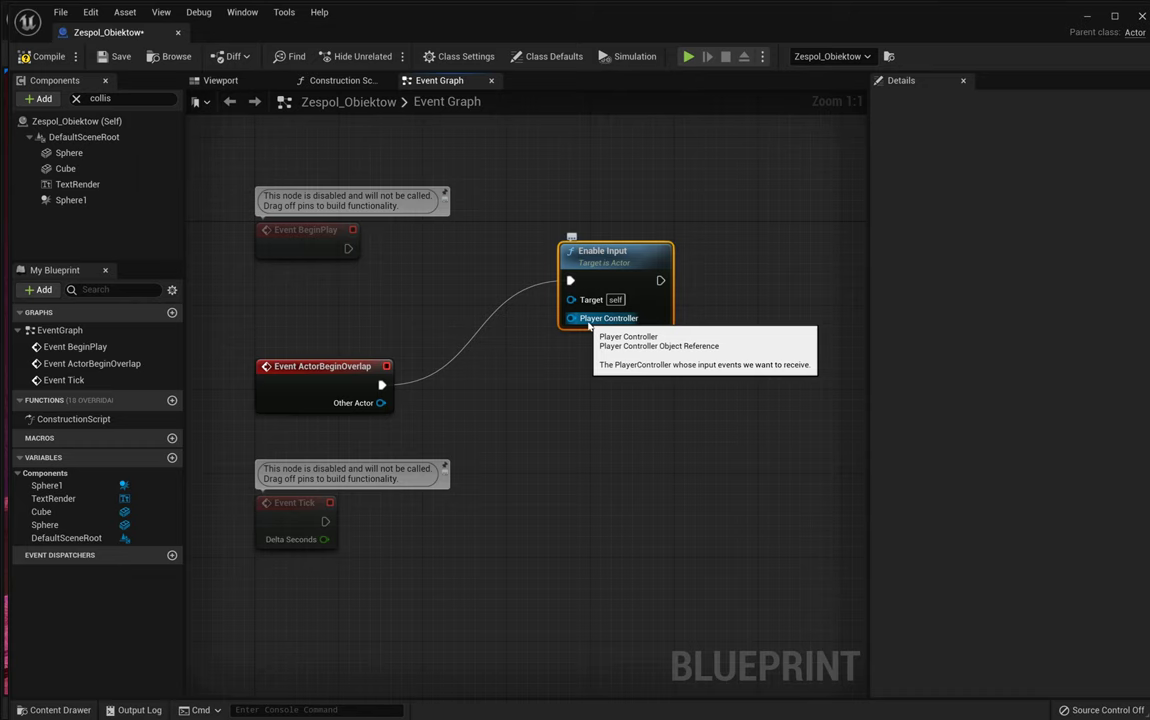
Add a Get Player Controller node and connect its Return Value to the Player Controller input of Enable Input.
right_click(566, 397)
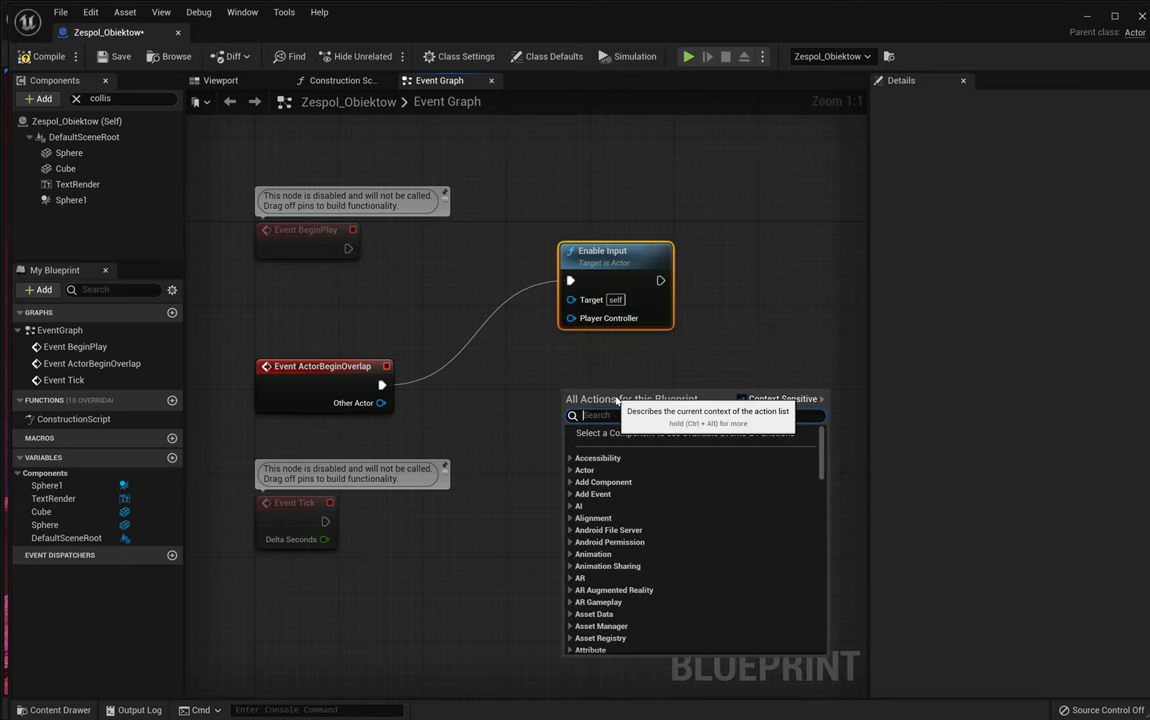
type("get player")
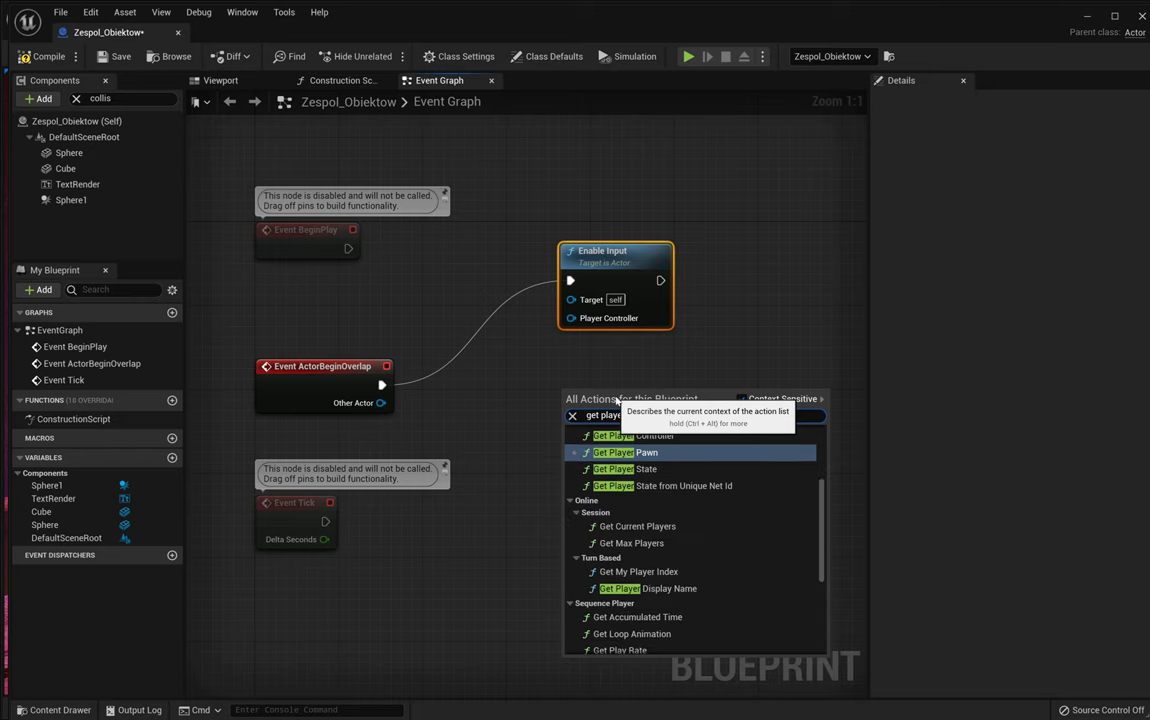
left_click(659, 437)
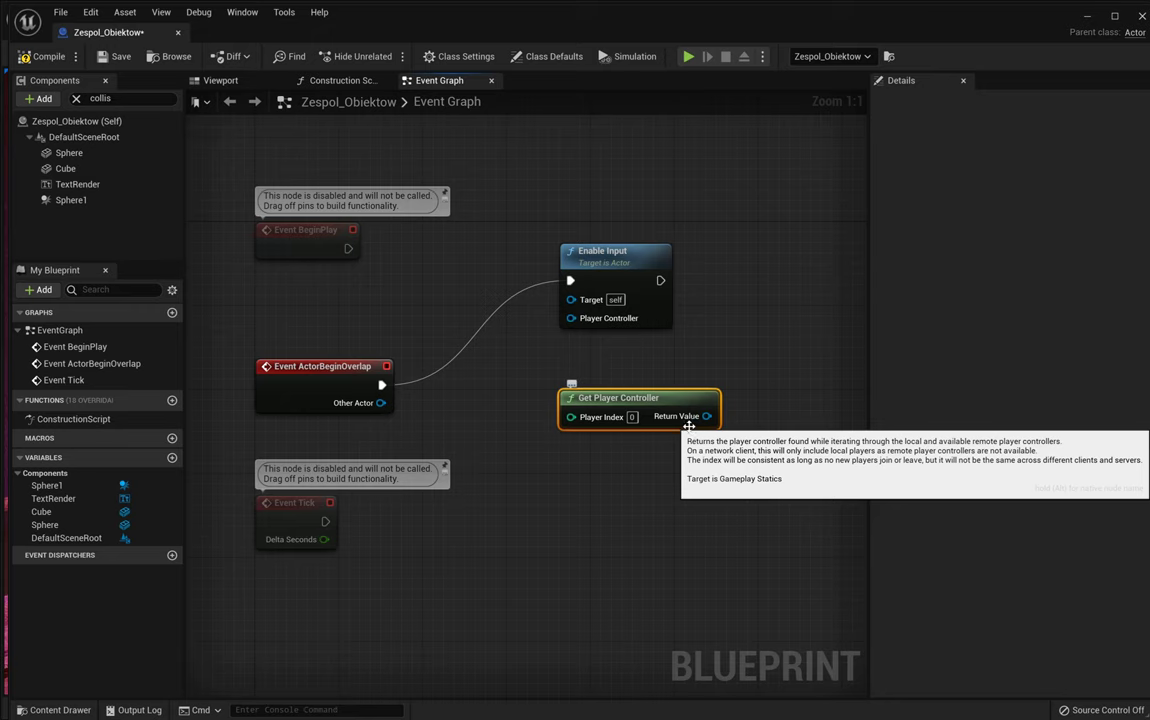
left_click_drag(706, 416, 569, 318)
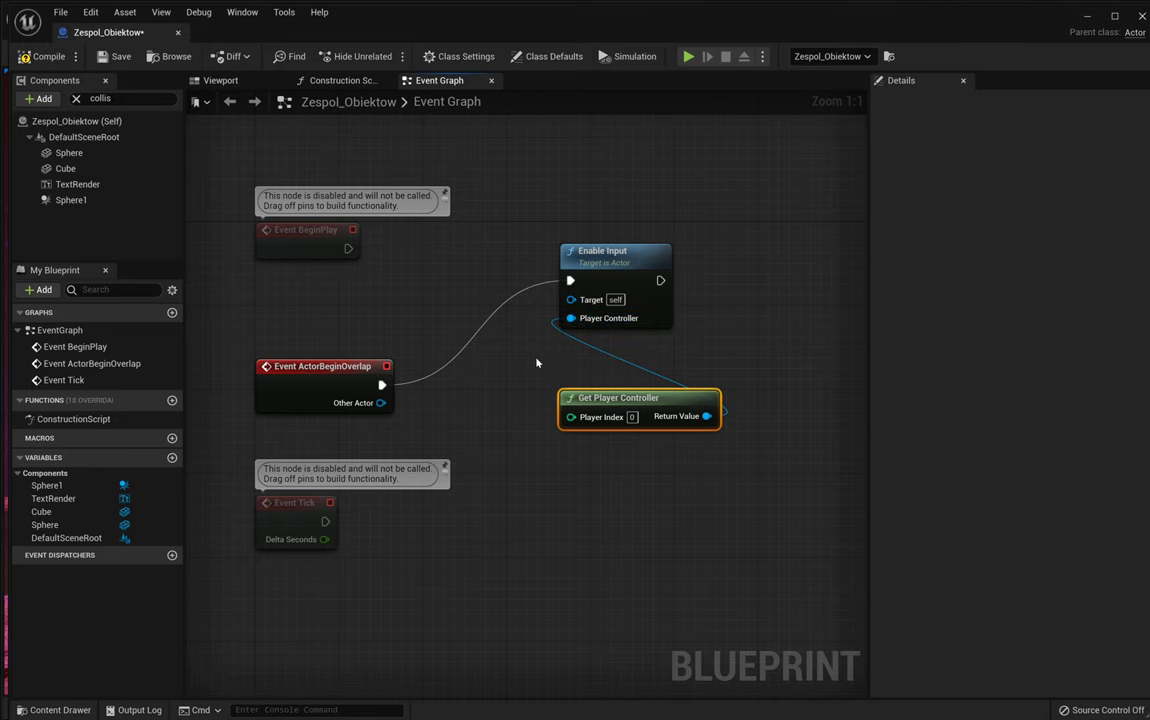
Add a Set Visibility (TextRender) node executed after Enable Input, with New Visibility turned on.
right_click_drag(624, 480, 551, 532)
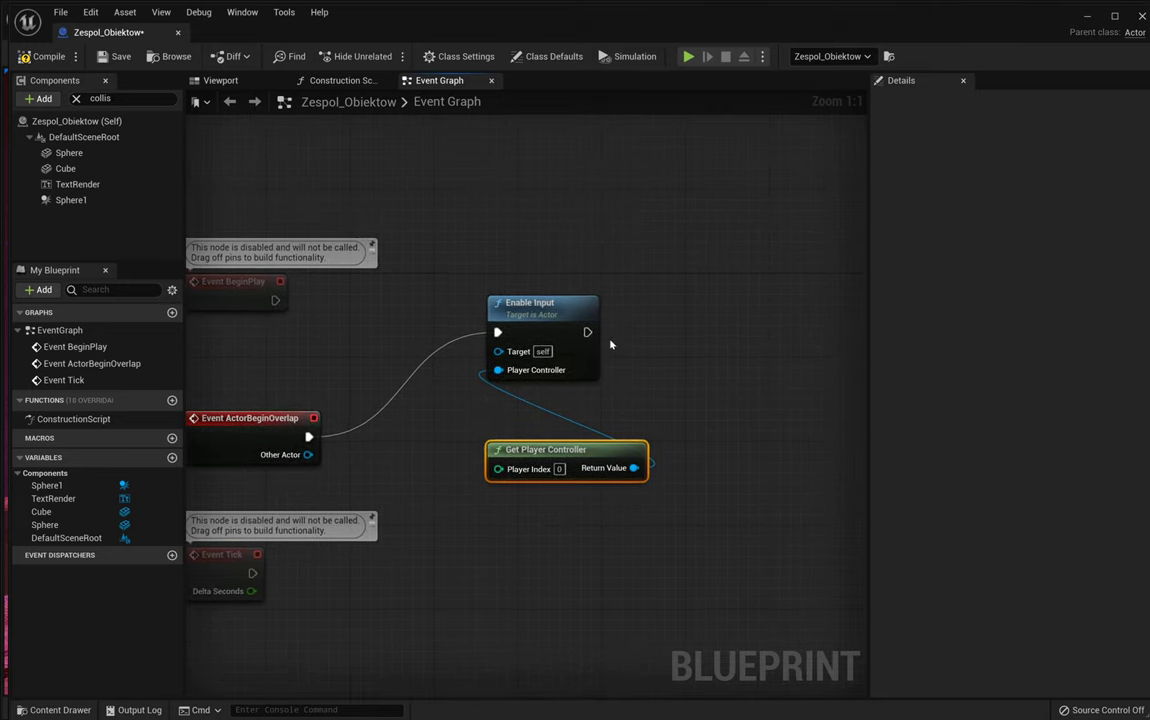
left_click_drag(588, 332, 700, 286)
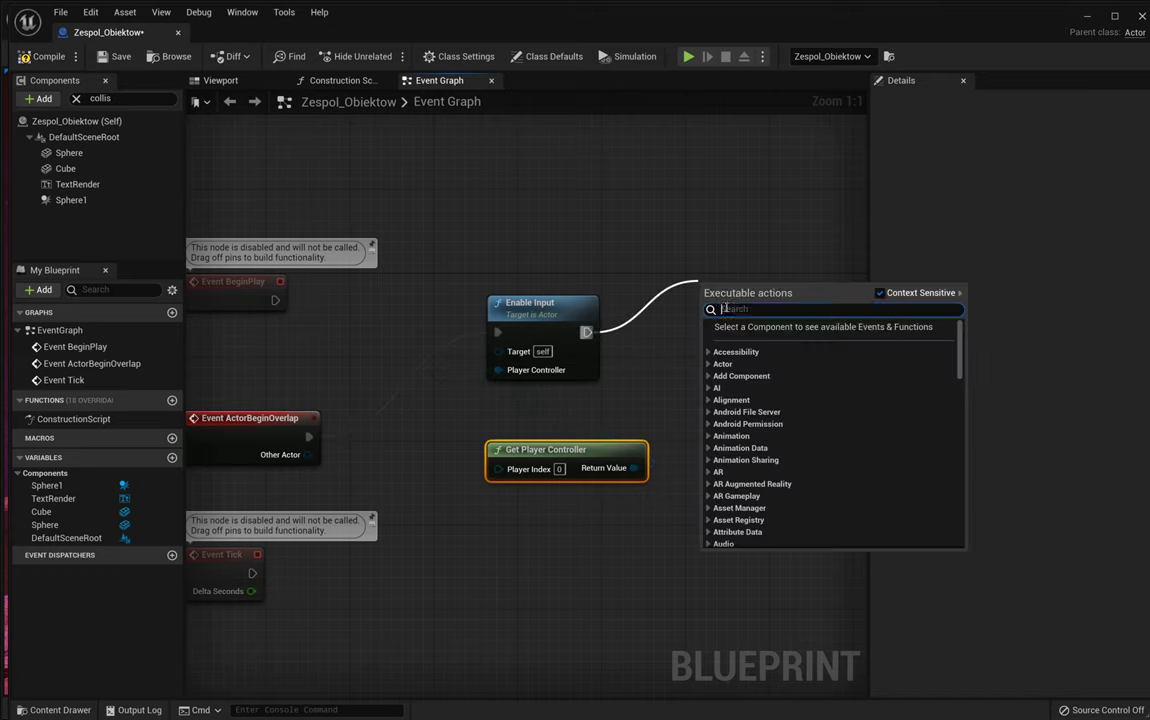
type("set v")
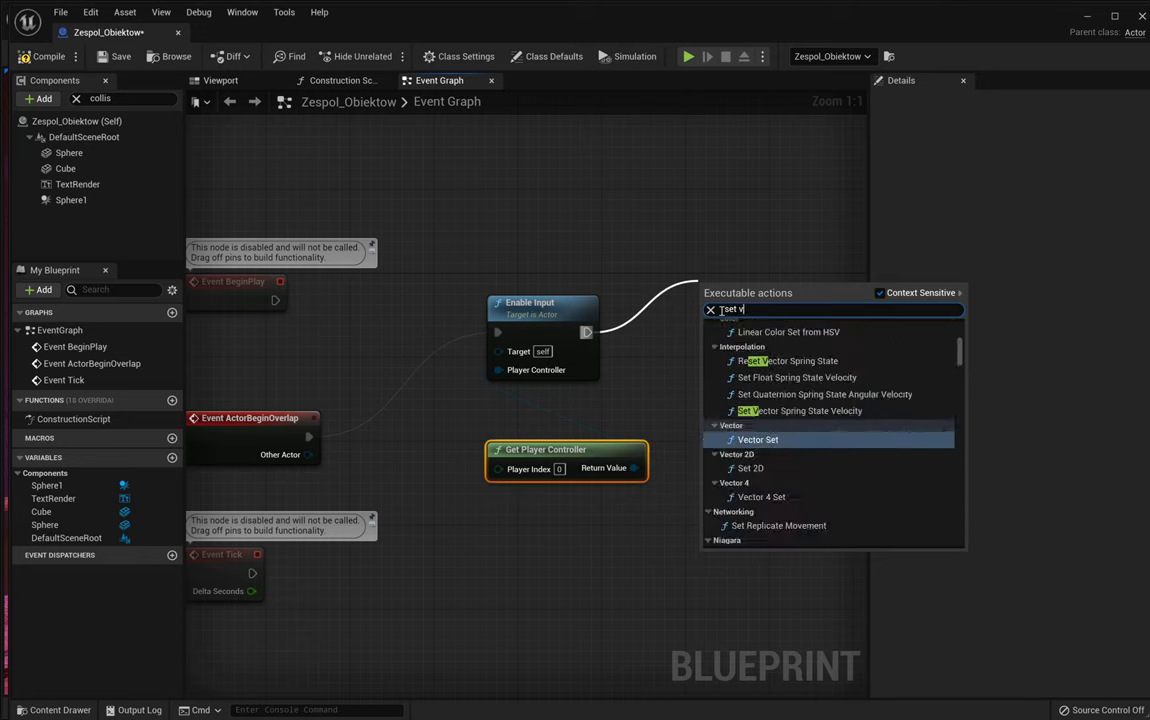
type("isibility")
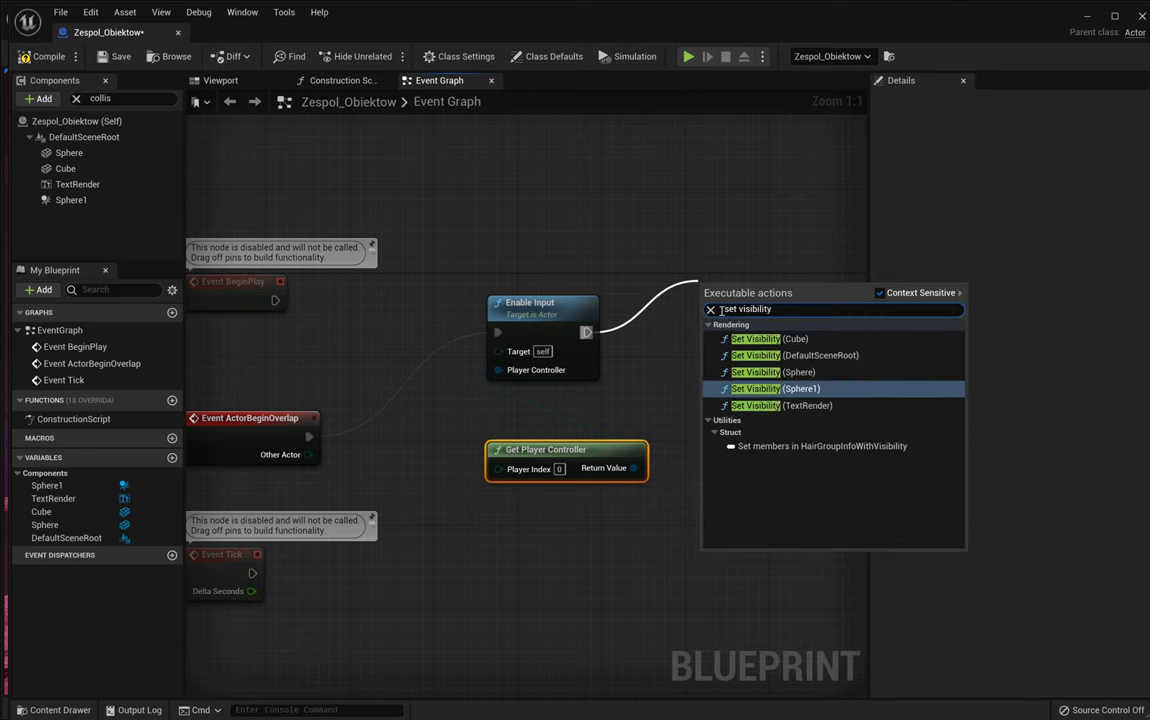
left_click(796, 406)
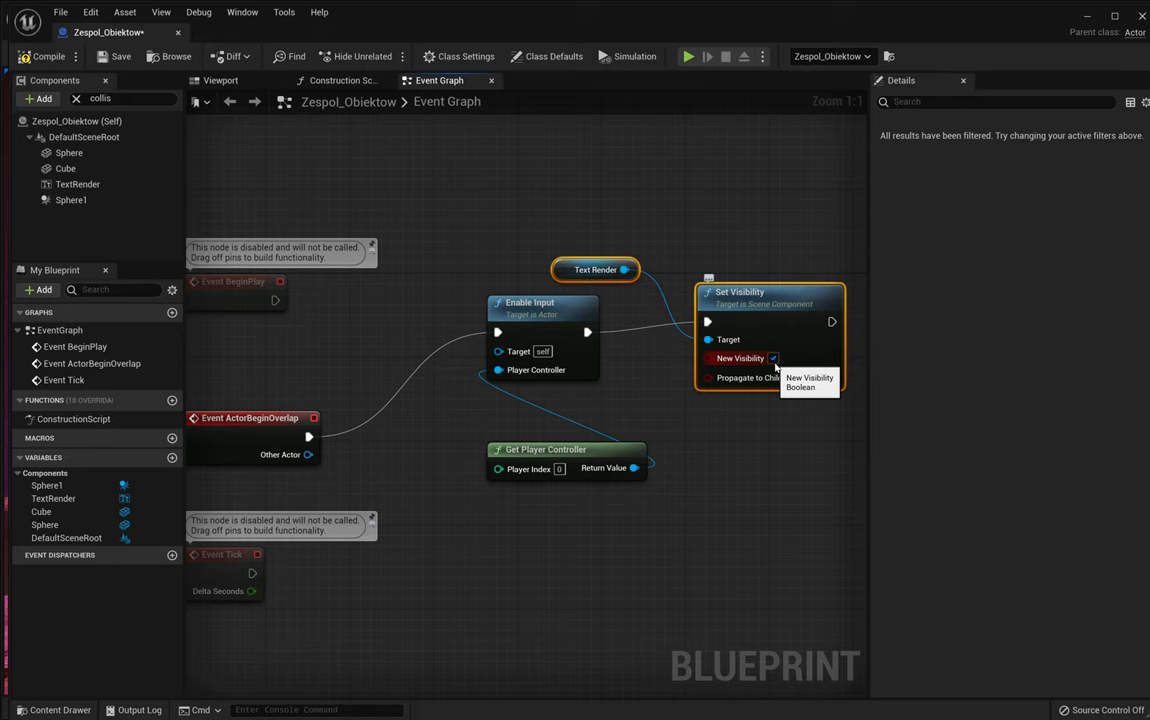
Compile and save the Zespol_Obiektow blueprint, and close its editor to return to the level.
left_click(42, 56)
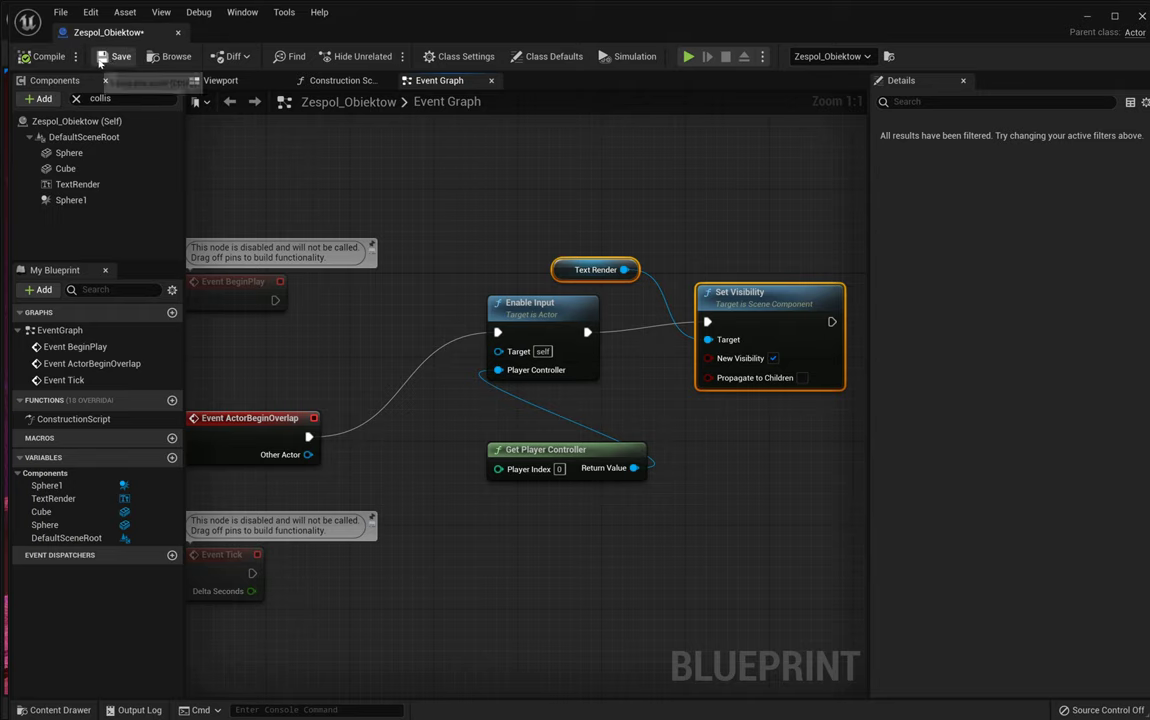
left_click(100, 61)
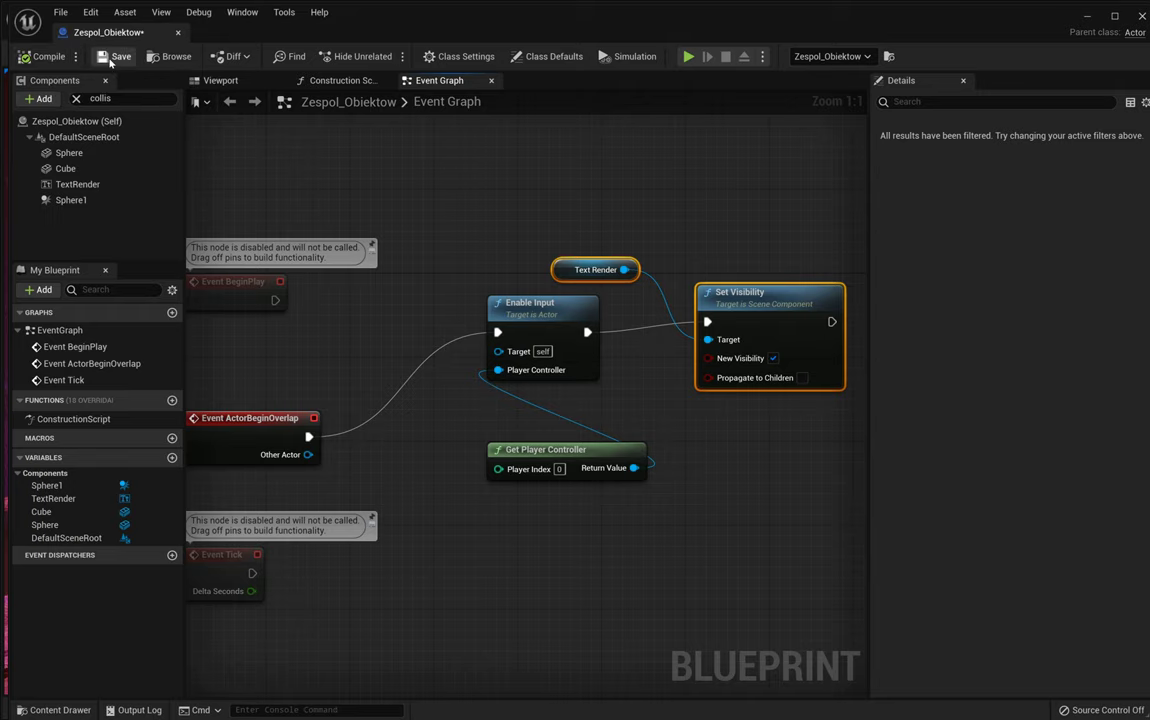
left_click(1141, 14)
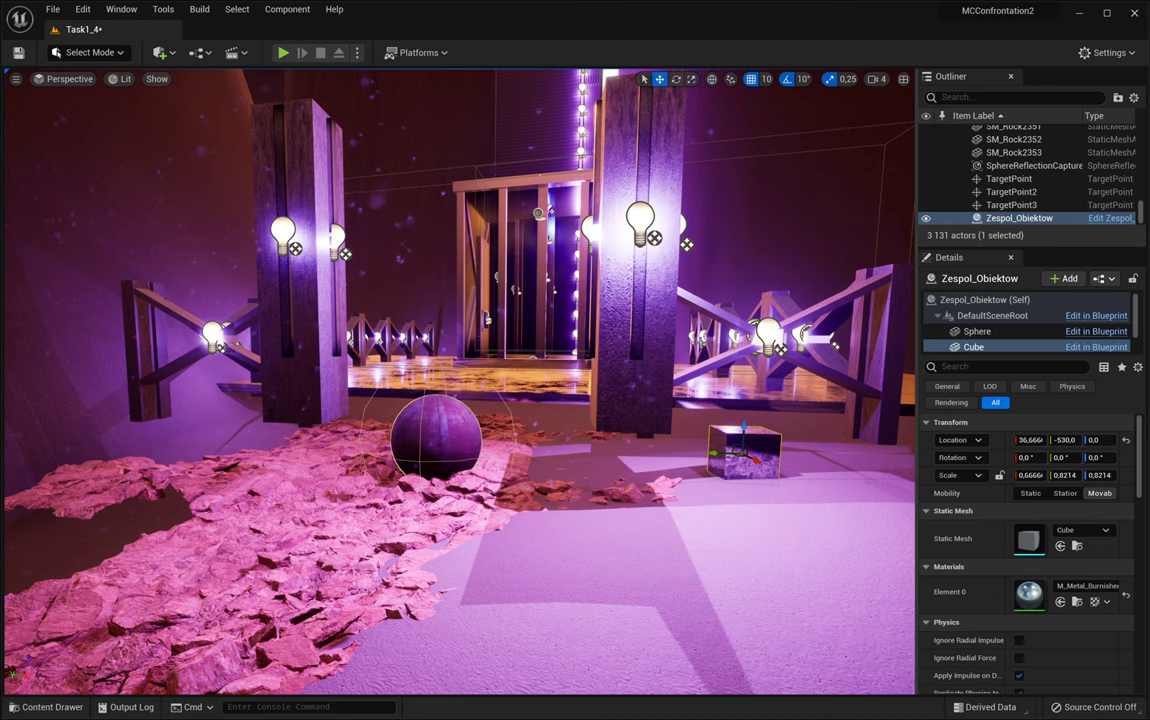
Play the level full screen and walk up to the sphere to test the text label on overlap, then stop the session.
right_click_drag(700, 342, 710, 323)
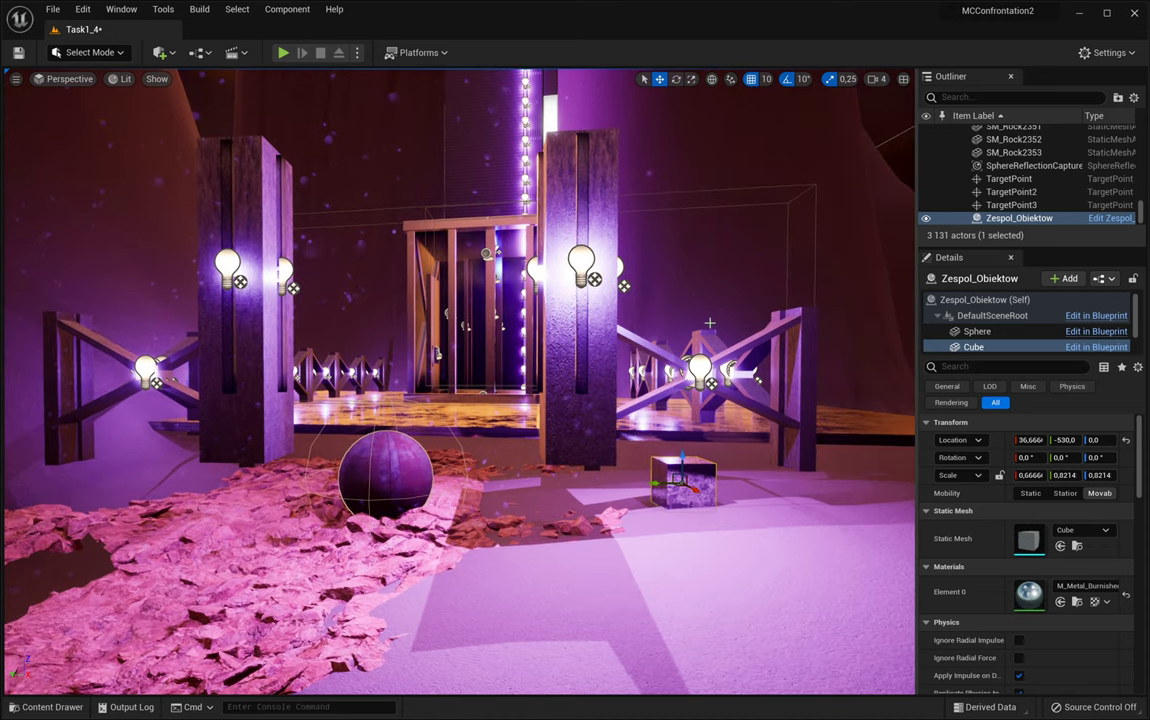
key("F11")
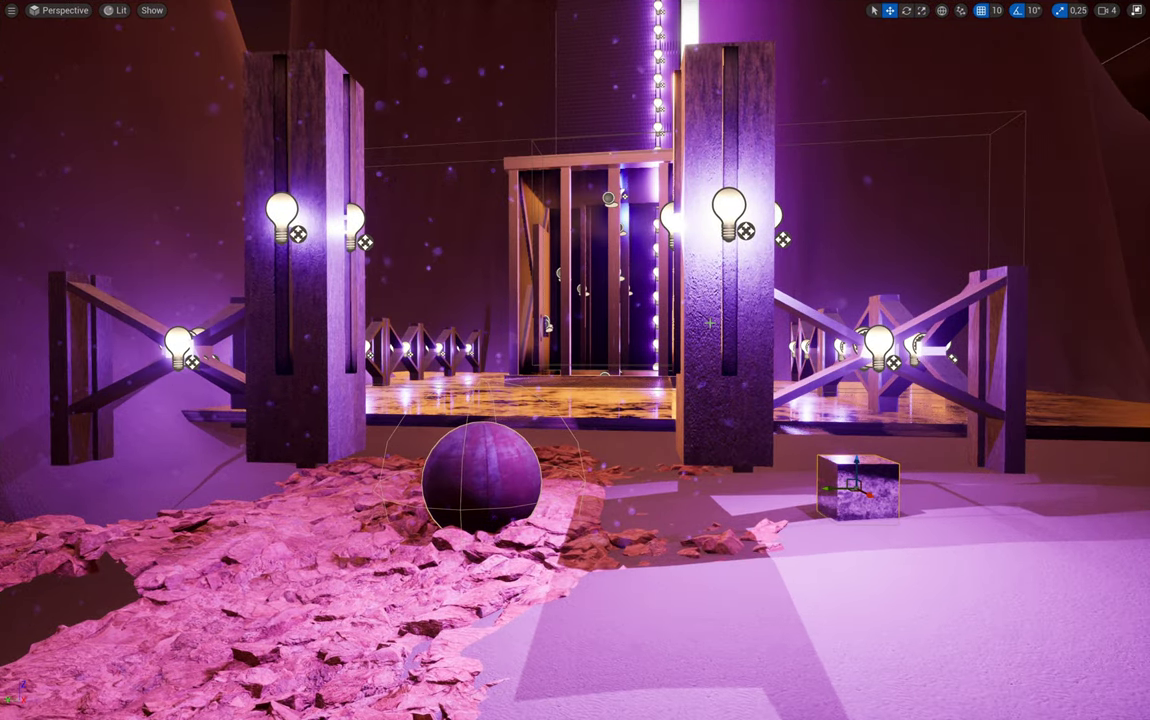
key("alt+p")
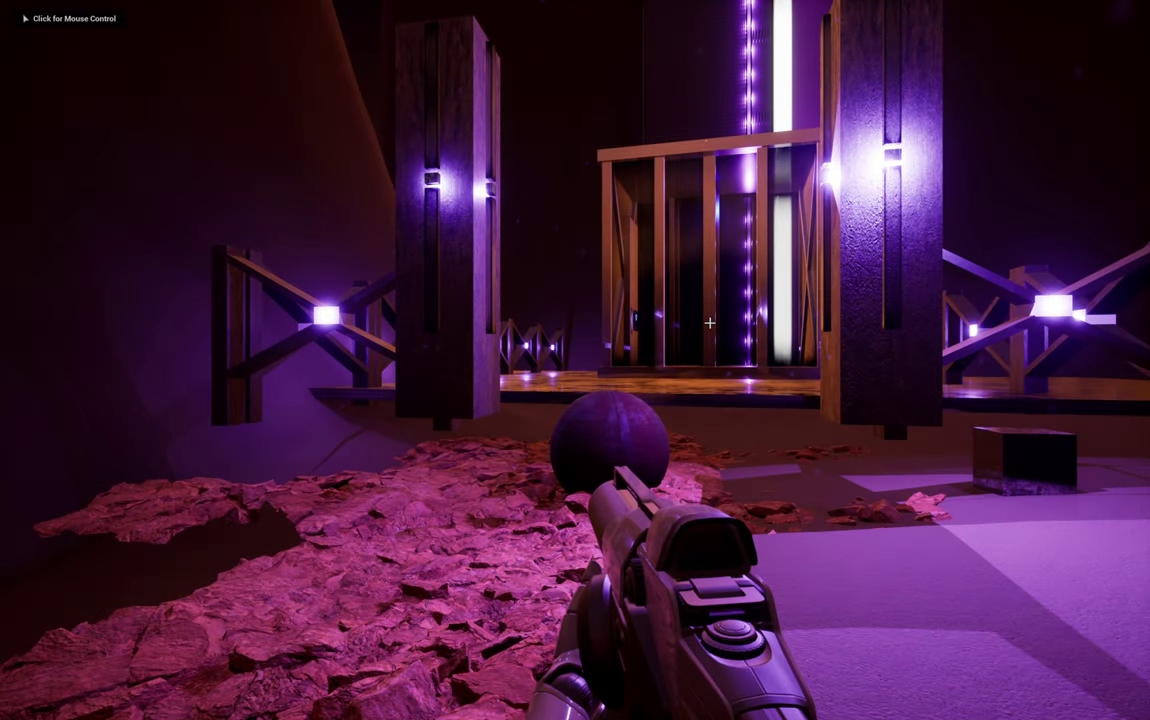
left_click(709, 322)
key("w")
key("w")
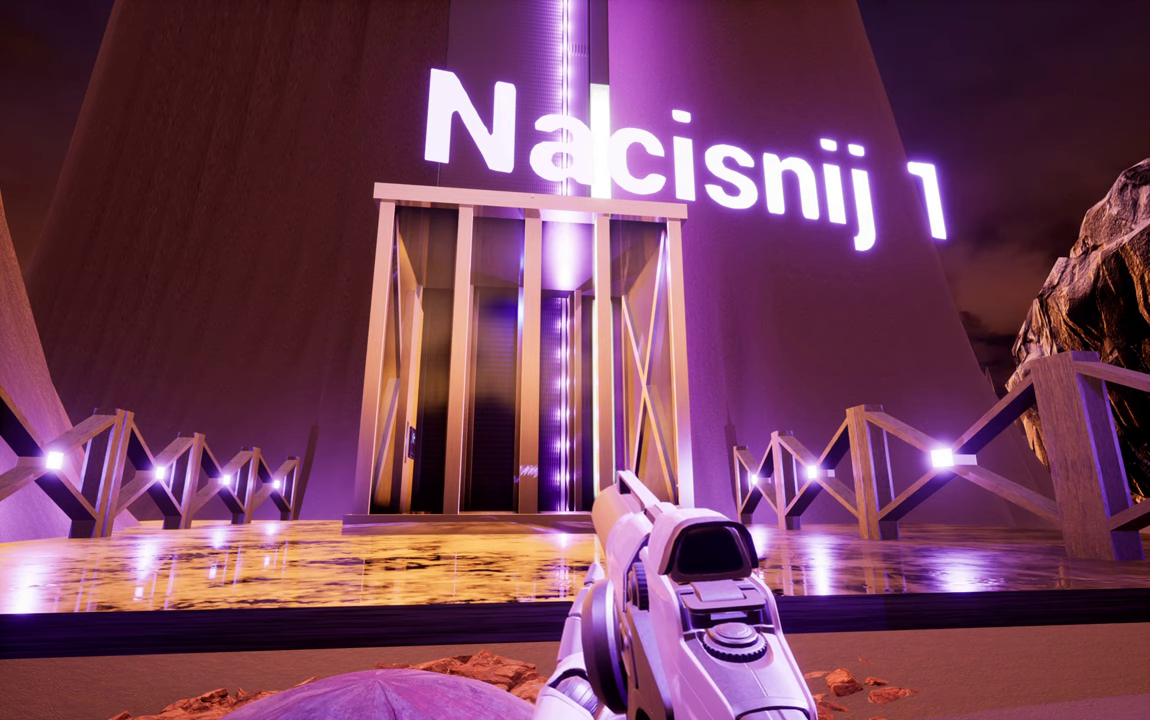
key("F11")
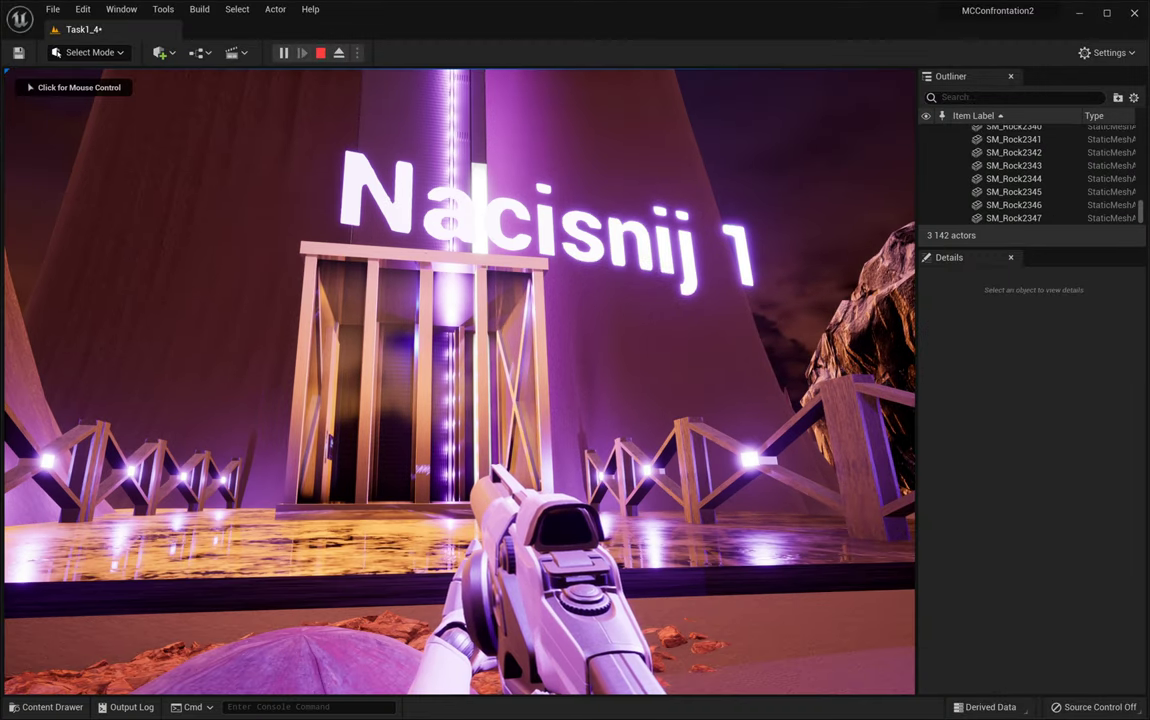
key("Escape")
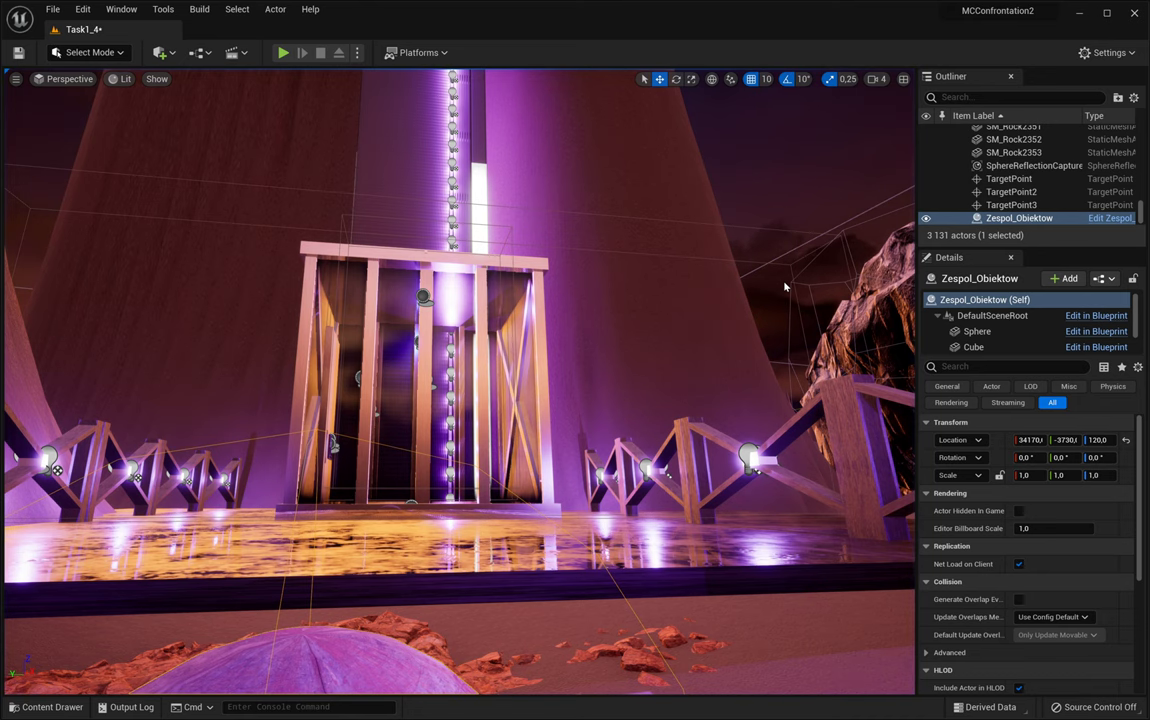
Reopen the Zespol_Obiektow blueprint for editing from the actor in the level.
right_click_drag(697, 318, 702, 317)
scroll(702, 317, "down", 4)
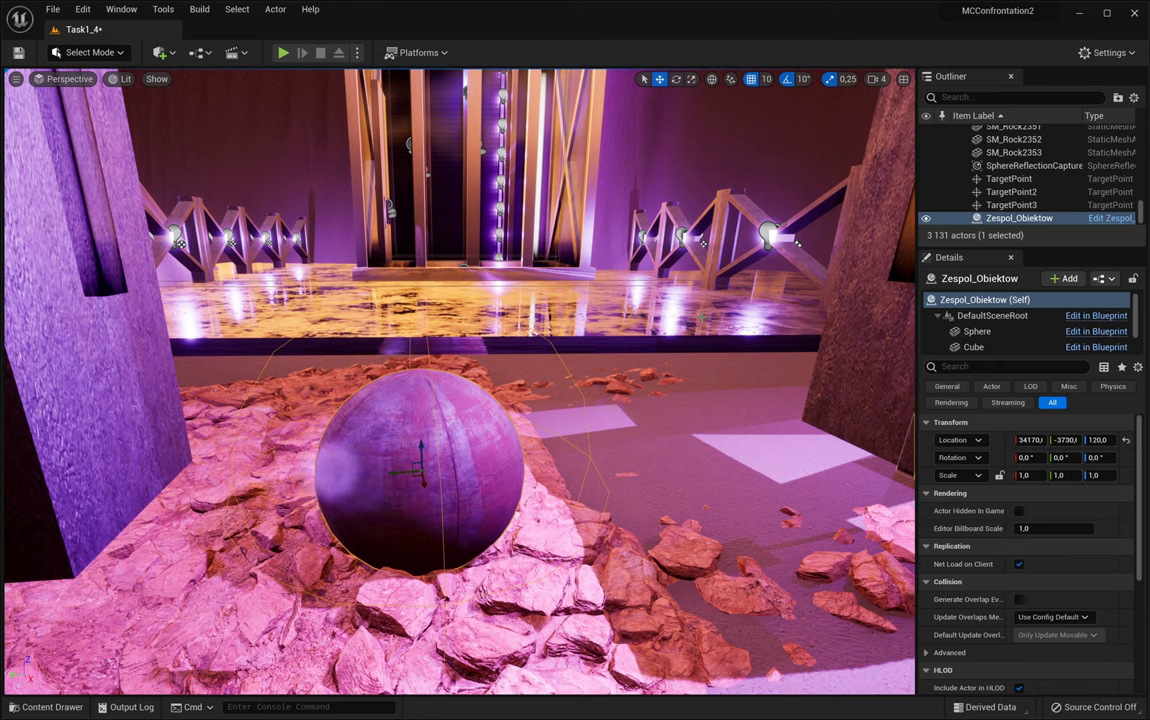
left_click(1092, 218)
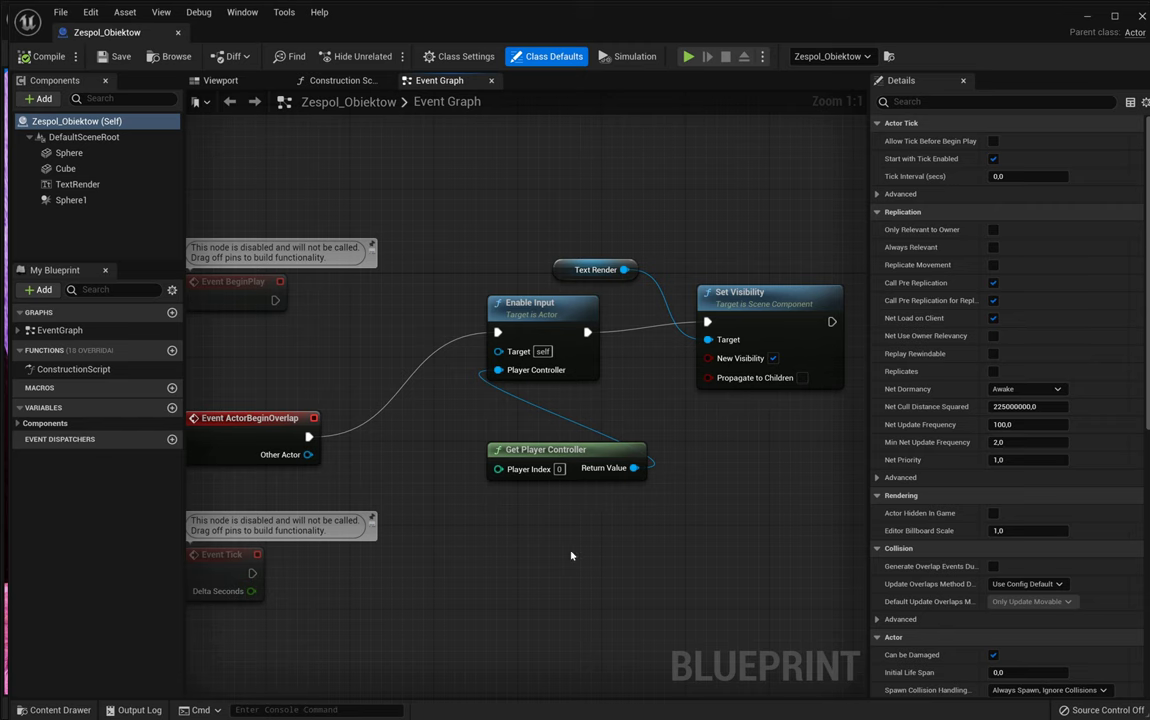
Add an Event ActorEndOverlap node to the Event Graph.
right_click_drag(561, 547, 614, 398)
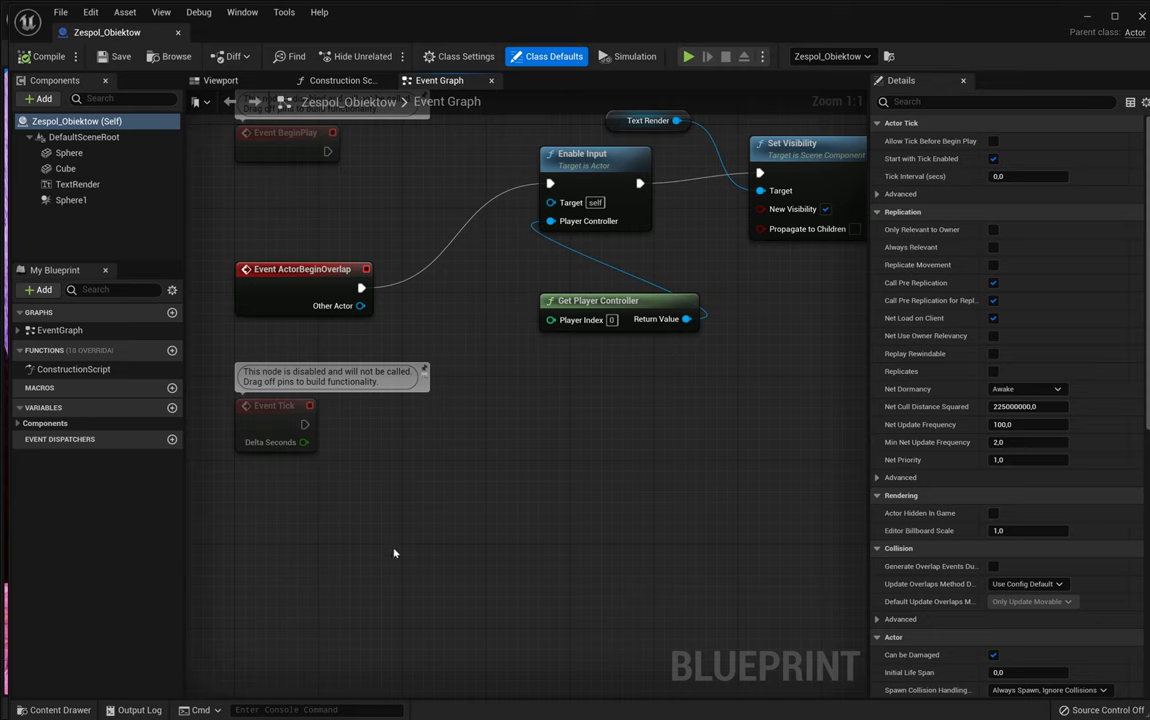
right_click(397, 285)
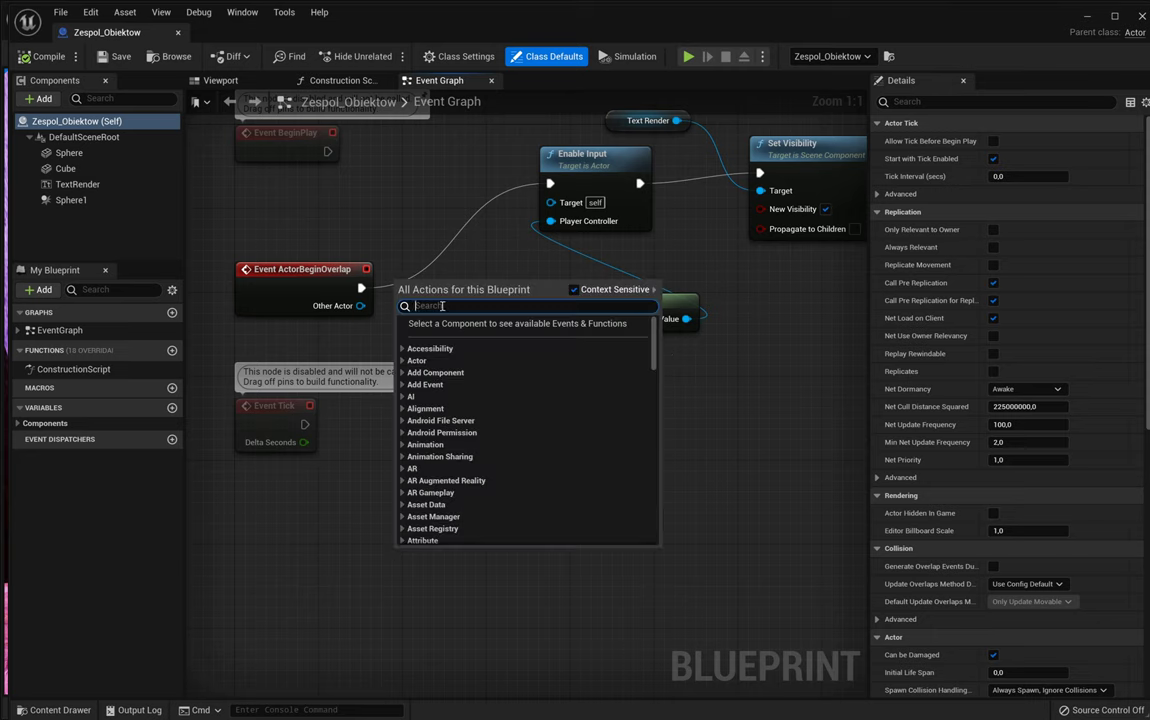
type("event ")
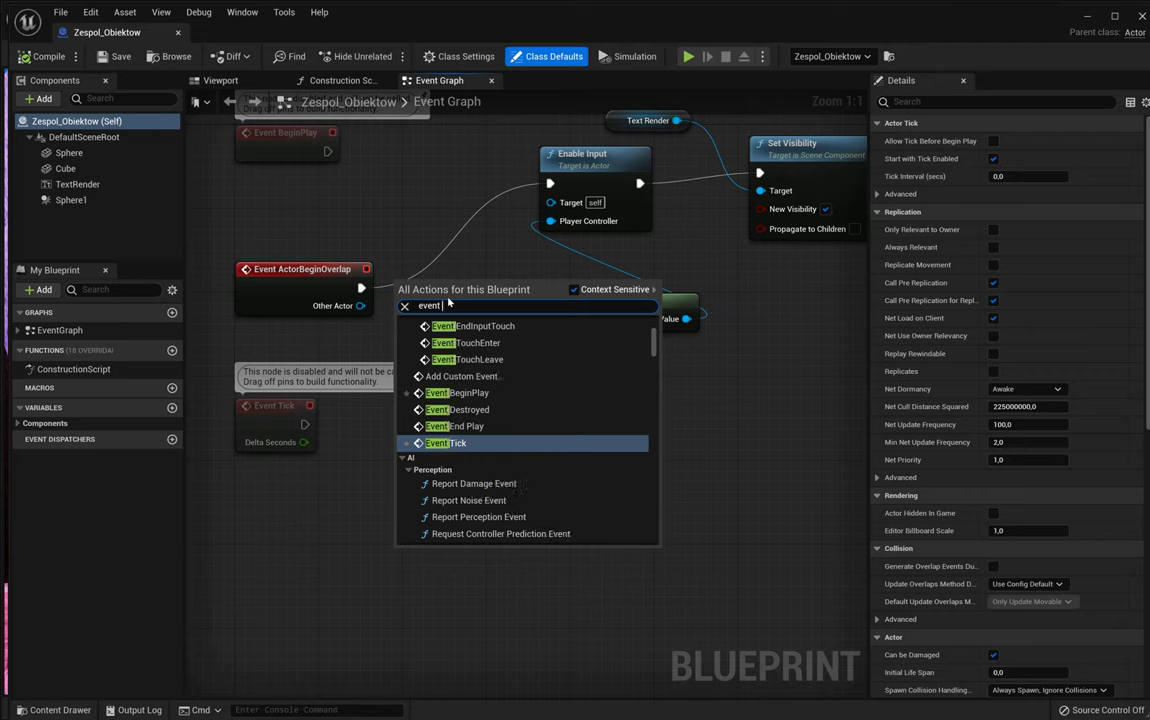
type("eckor en")
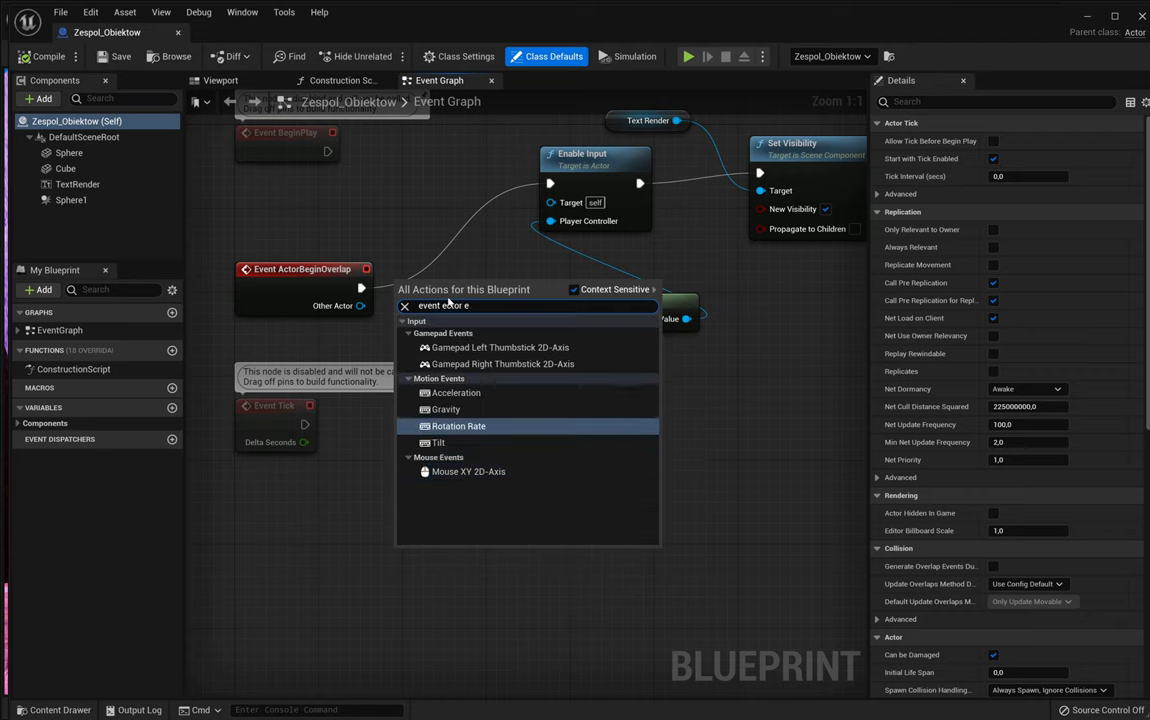
type("d")
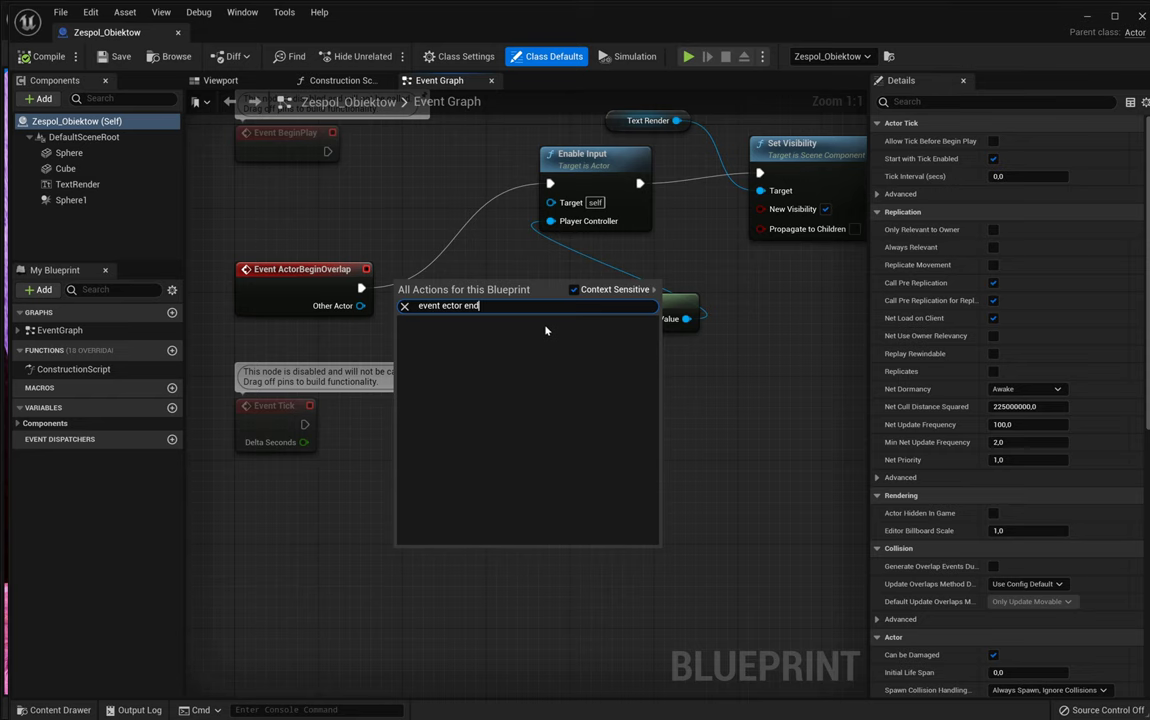
key("Left")
key("Left")
key("Left")
key("Left")
key("Left")
key("Left")
key("Left")
key("Left")
key("BackSpace")
type("a")
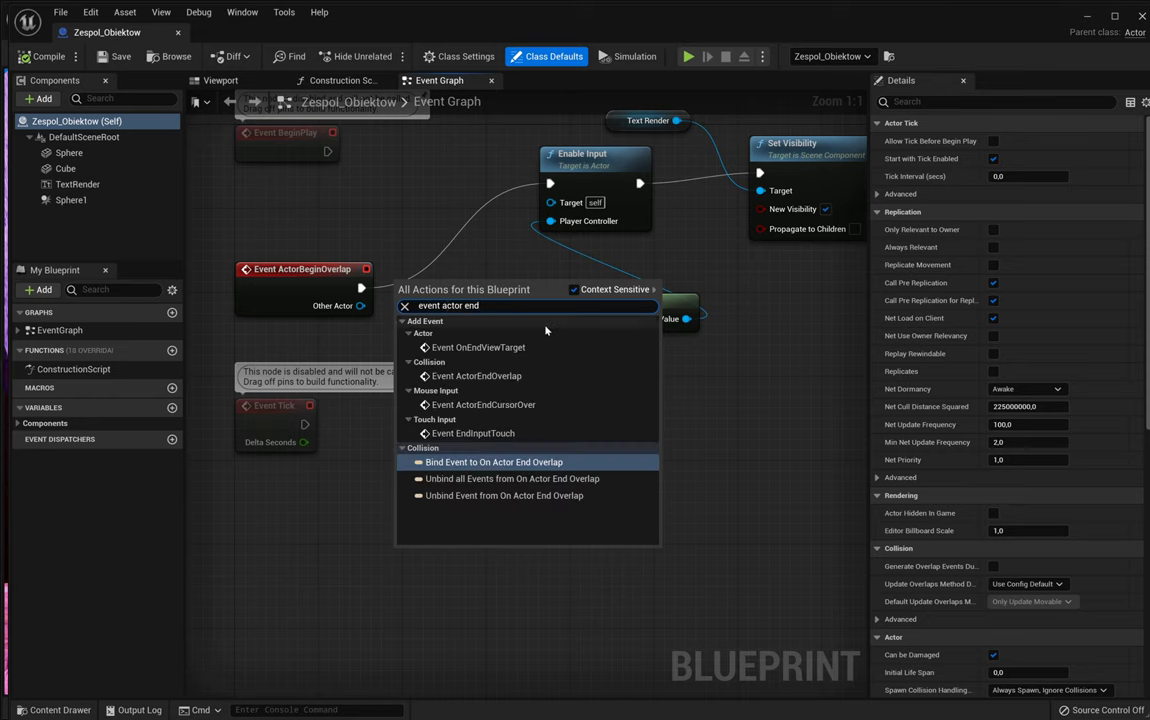
key("End")
type("over")
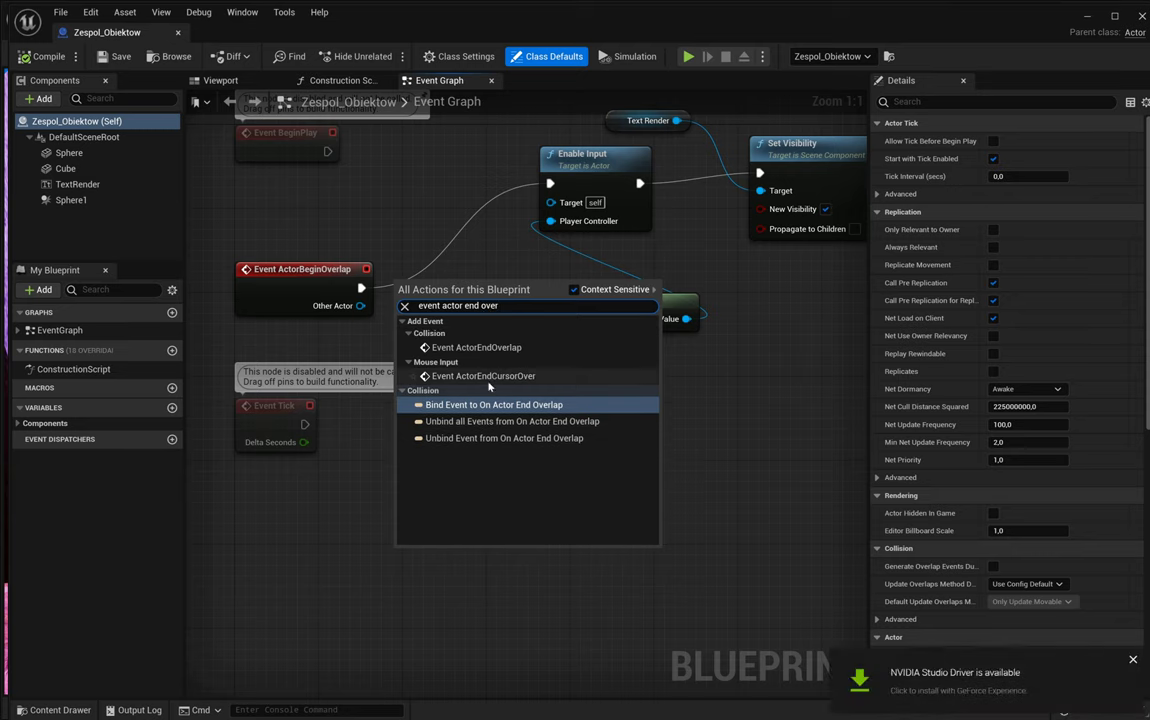
left_click(481, 348)
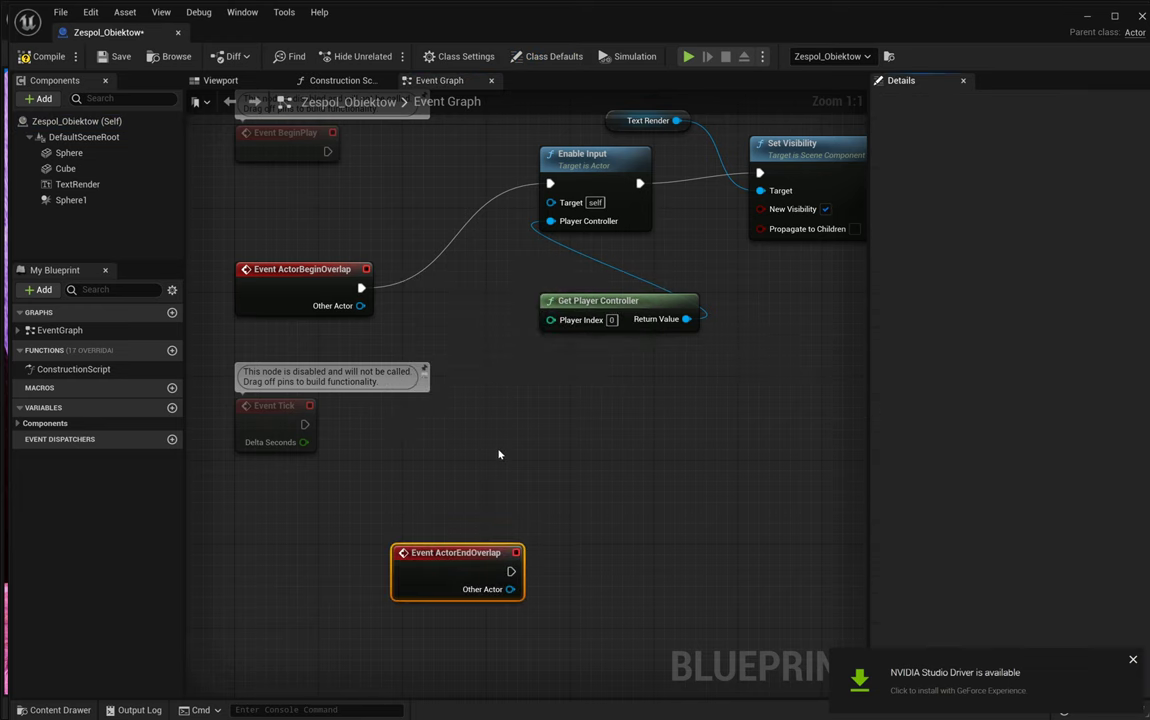
Place Event ActorEndOverlap below Event Tick and add a Disable Input node executed from it.
left_click_drag(474, 554, 491, 487)
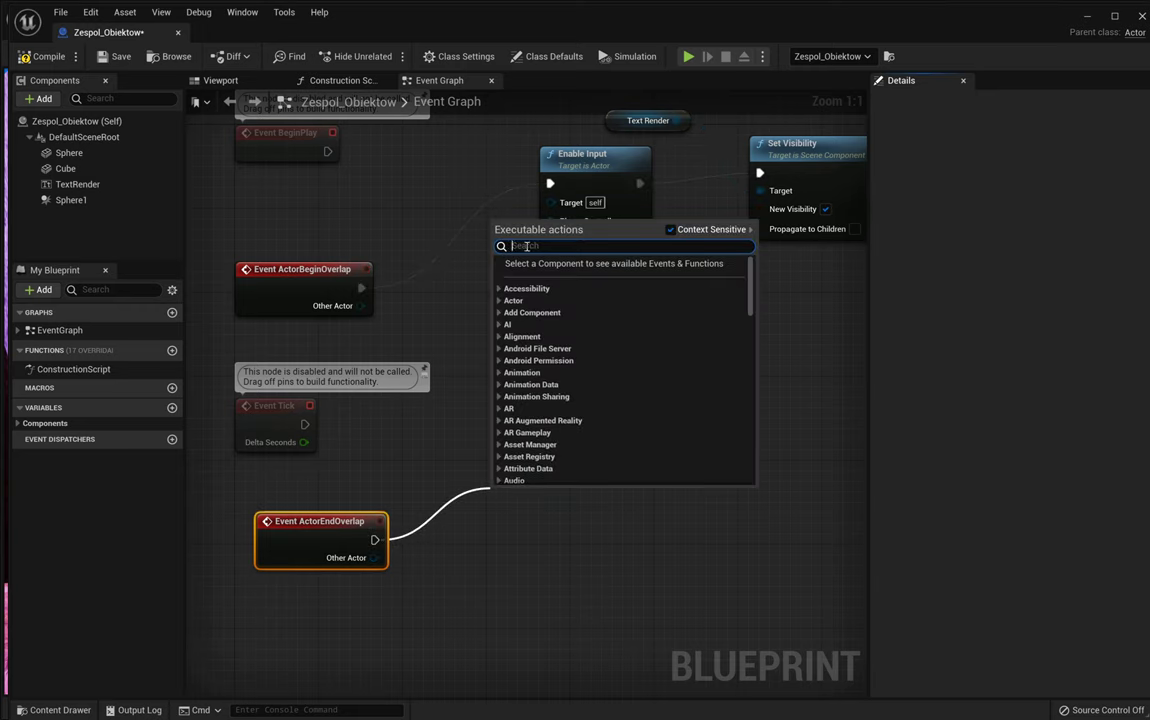
type("di")
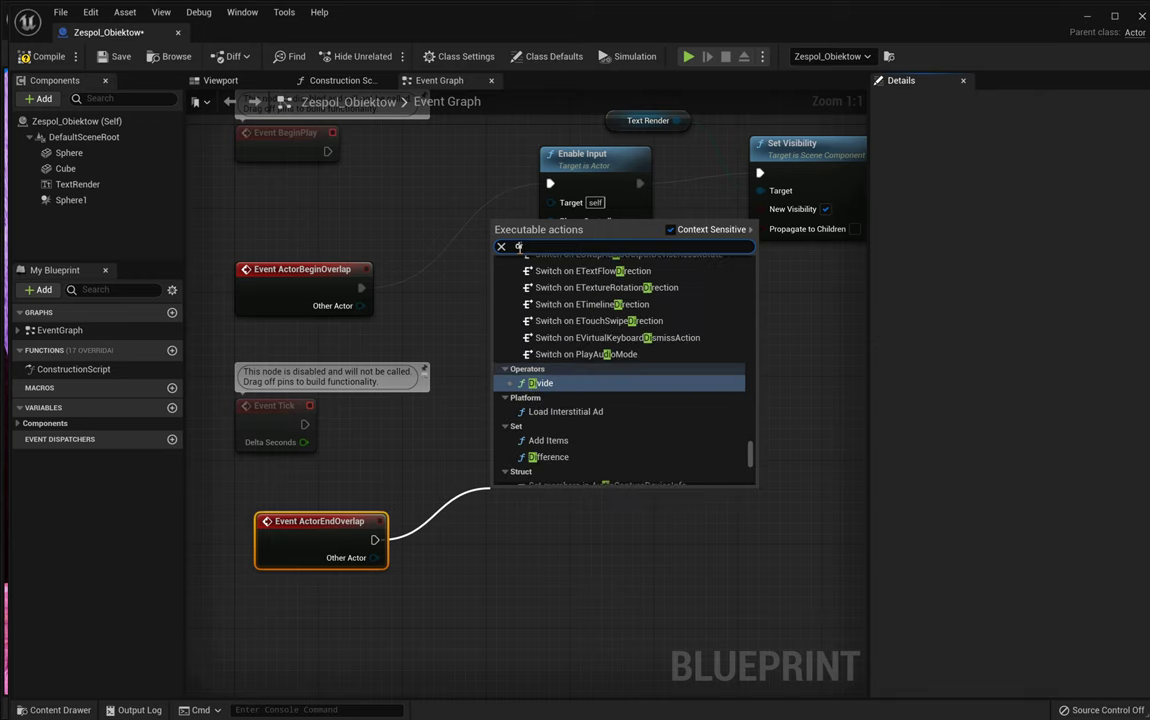
type("sable inpu")
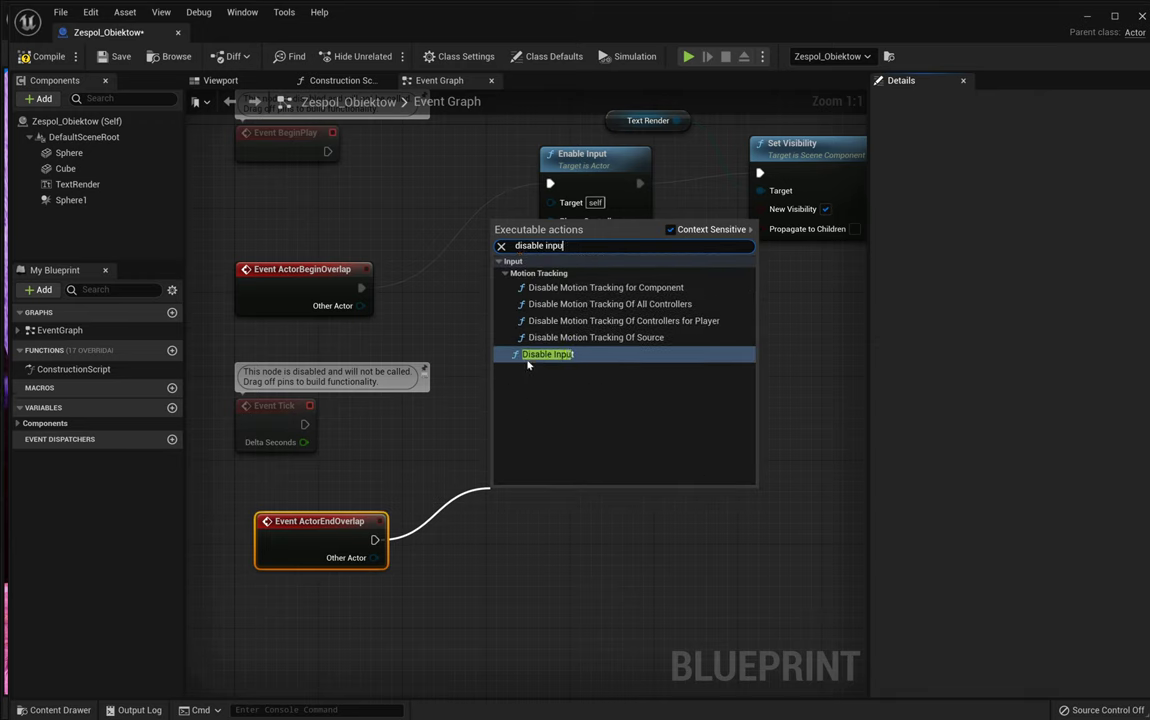
left_click(528, 355)
Add a Set Visibility (TextRender) node executed after Disable Input.
right_click_drag(527, 382, 487, 441)
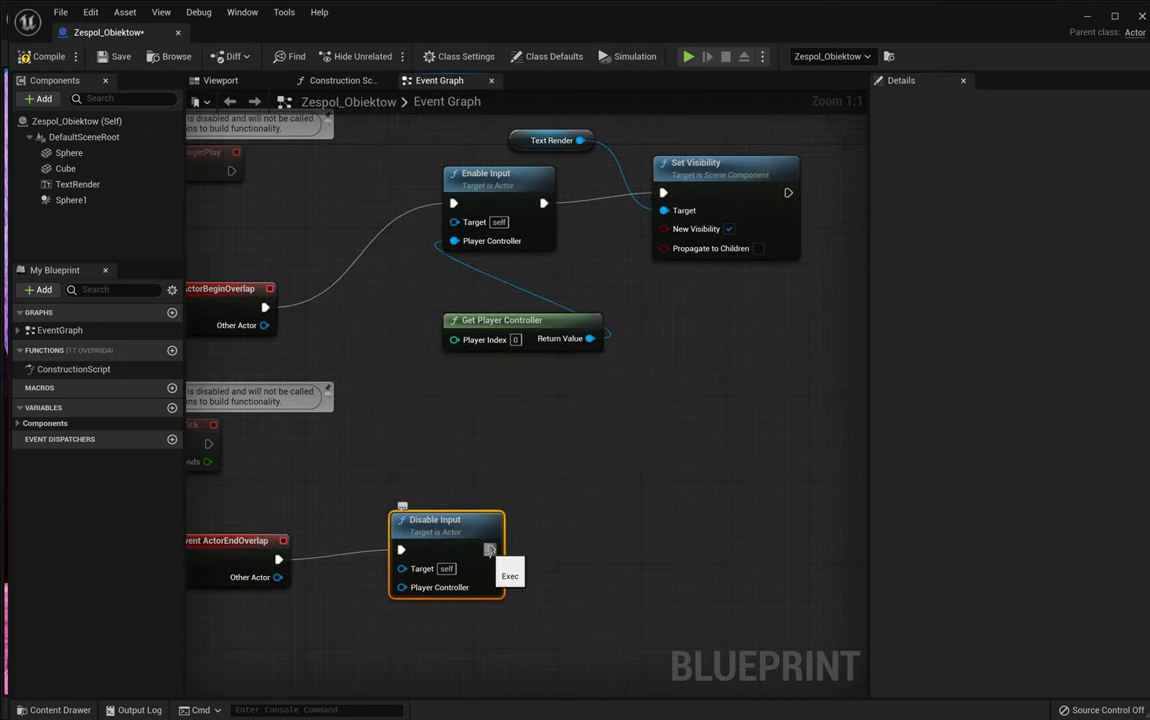
left_click_drag(489, 549, 567, 464)
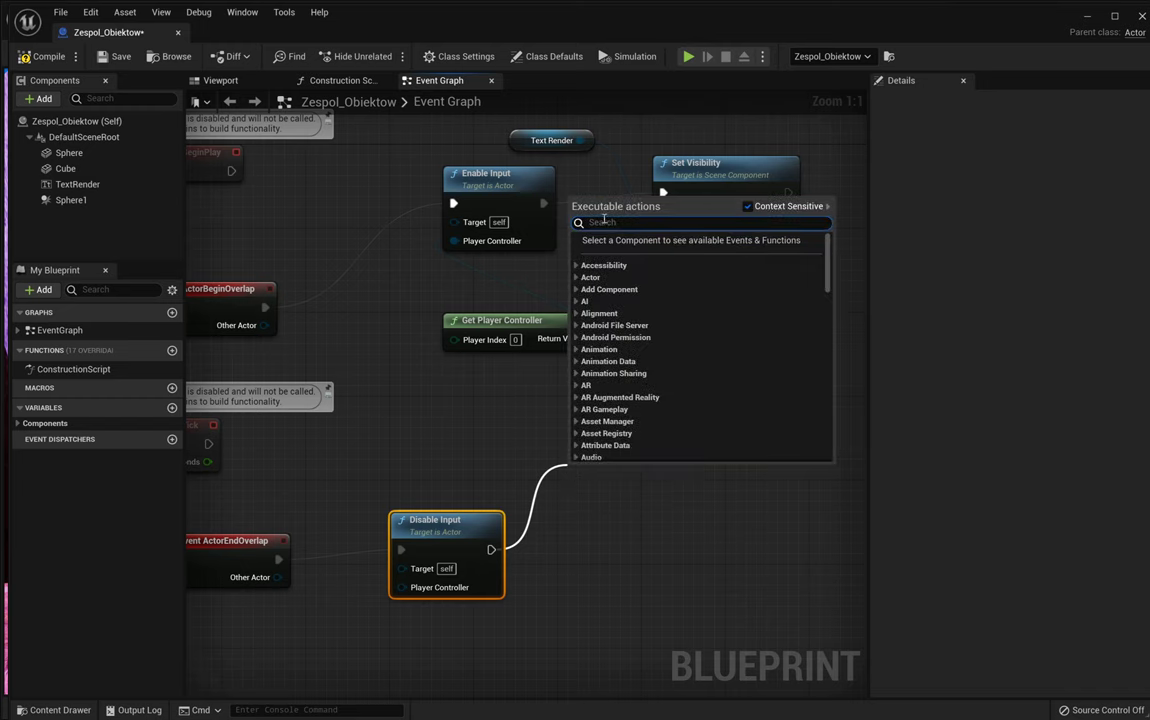
type("set")
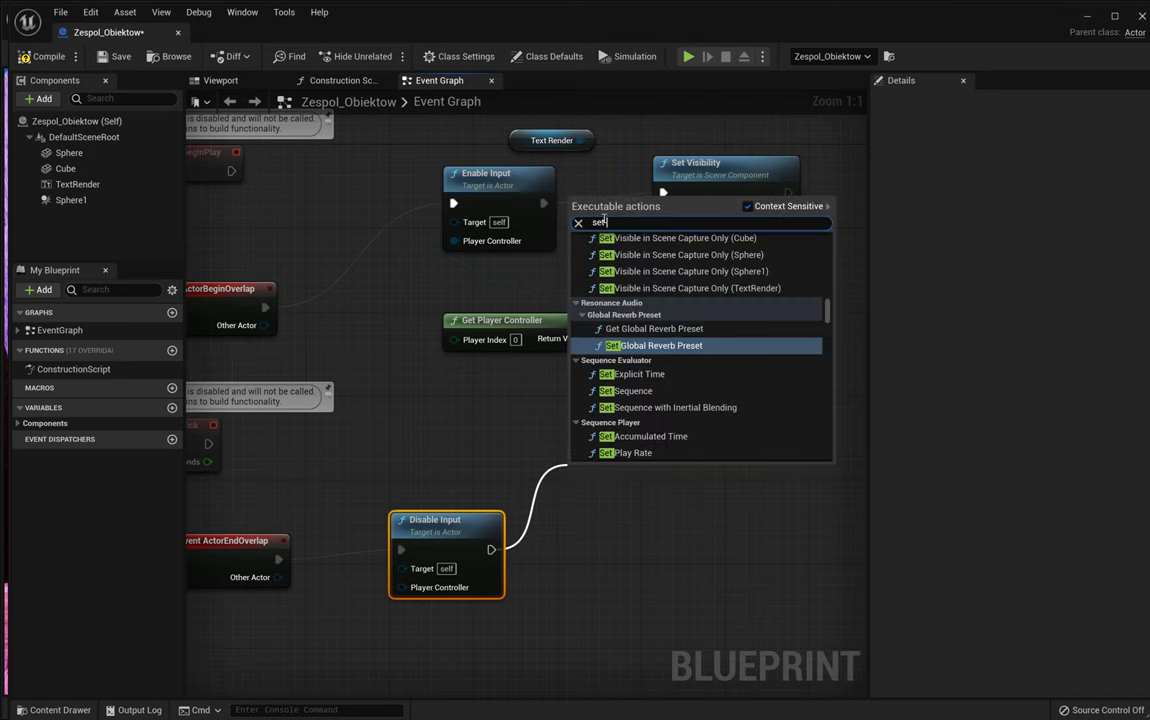
type(" visib")
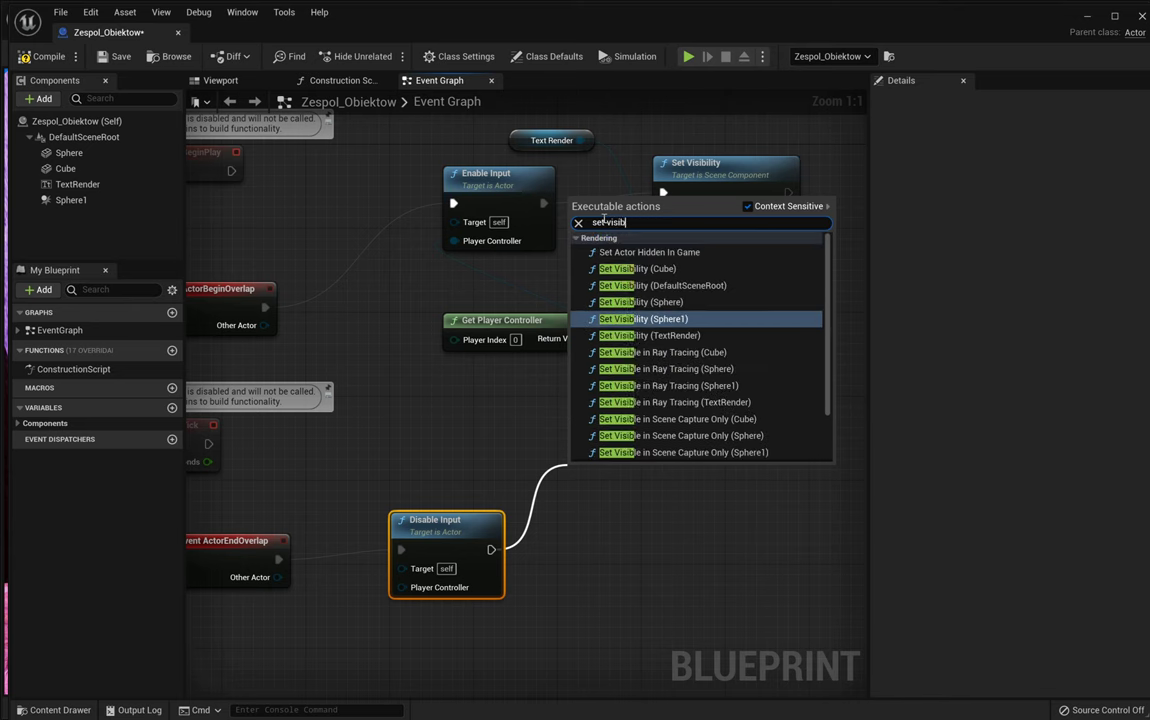
type("l")
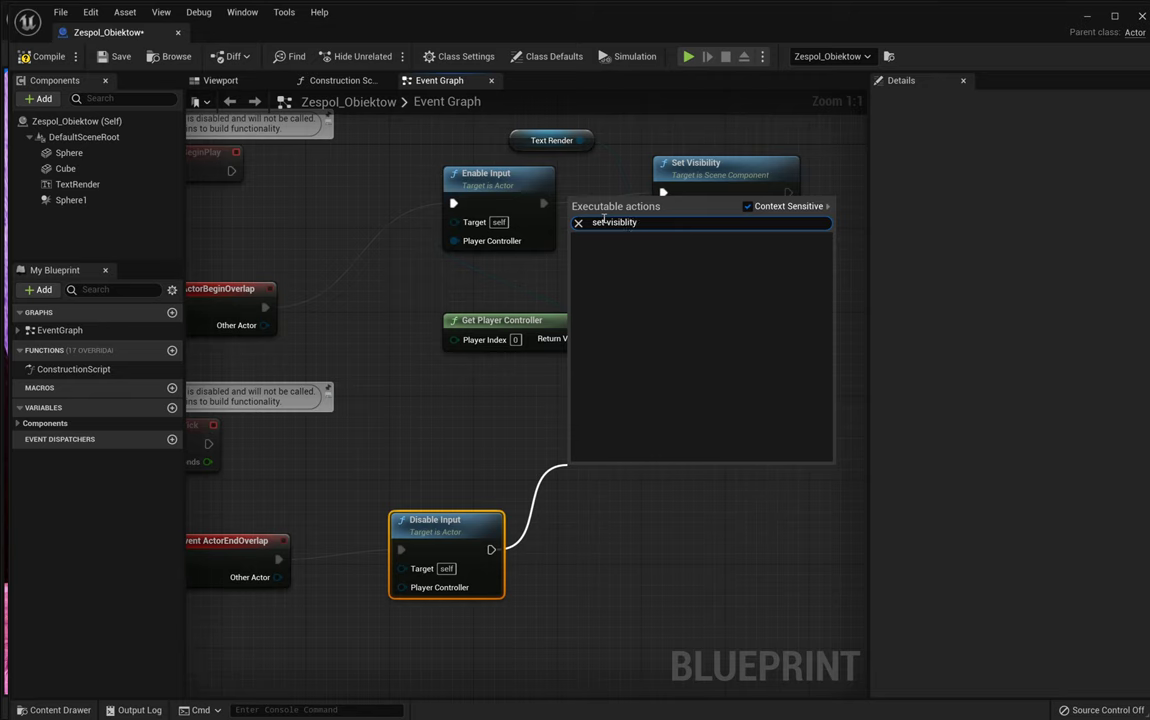
type("it")
key("BackSpace")
key("BackSpace")
key("BackSpace")
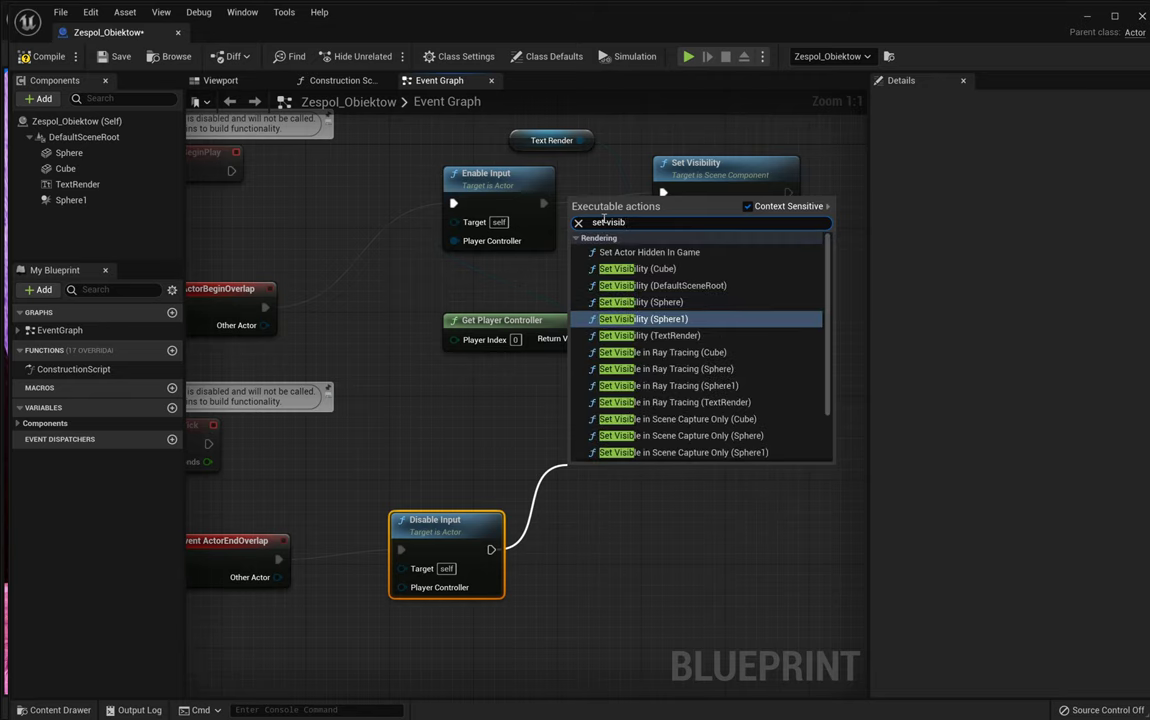
type("ility")
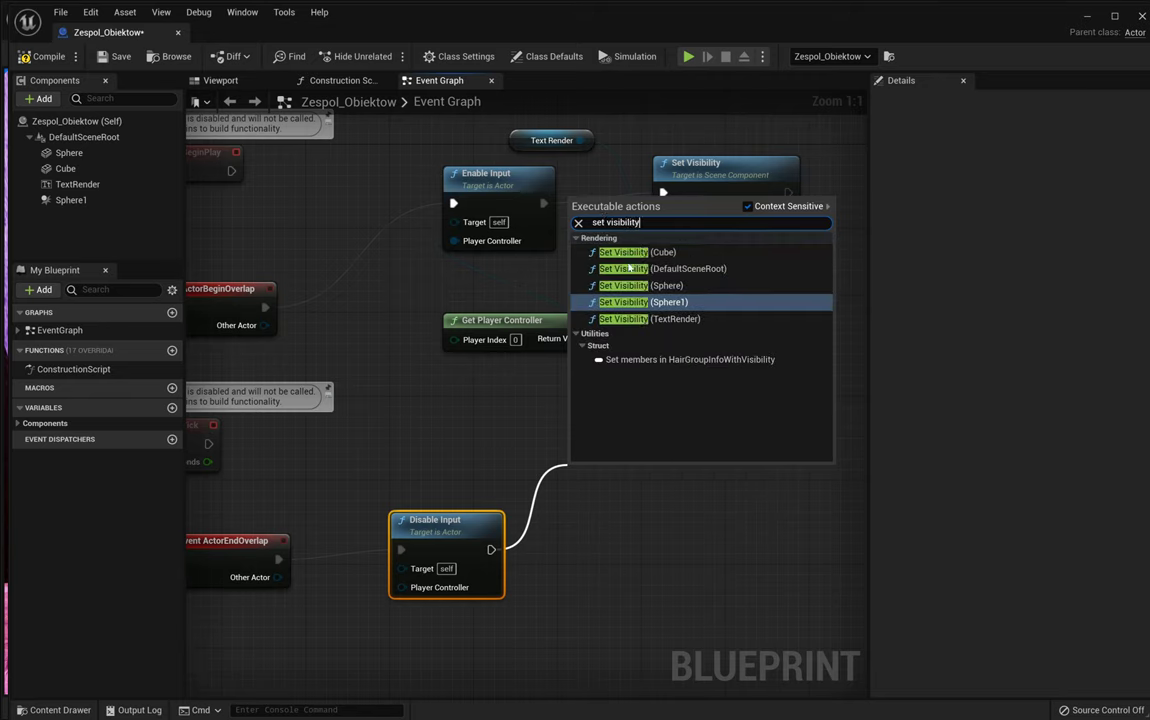
left_click(666, 319)
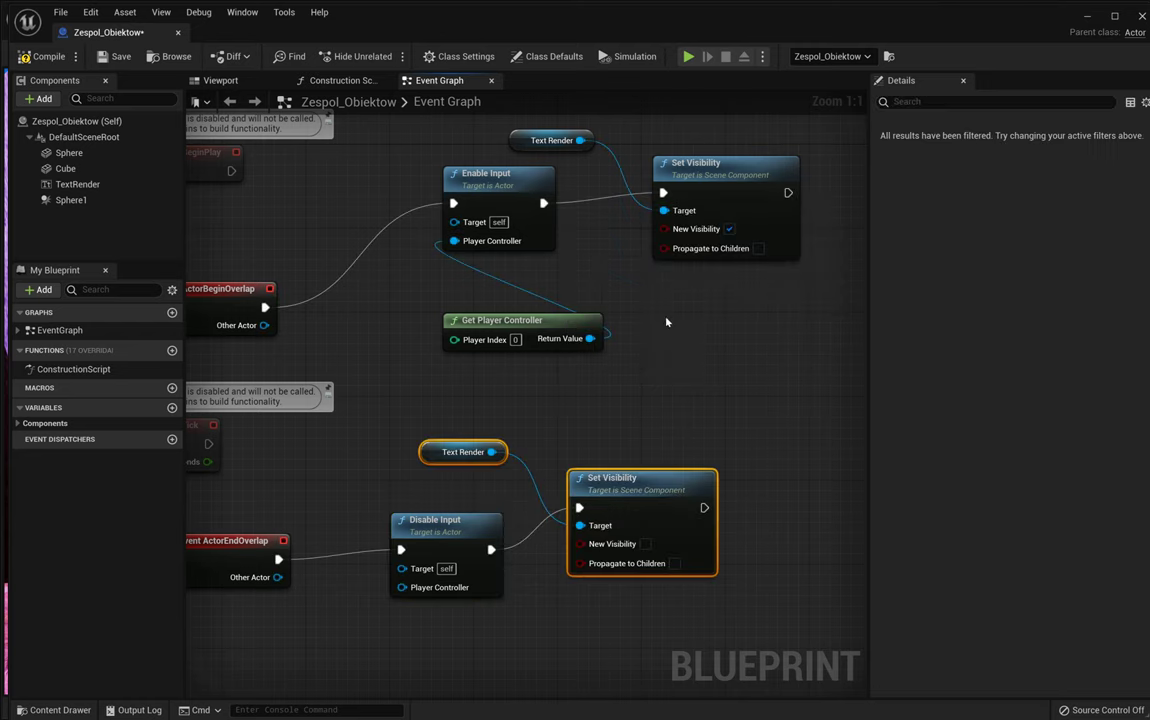
Connect Get Player Controller's Return Value to Disable Input's Player Controller, reposition the controller node, and save and close the blueprint.
right_click_drag(708, 351, 763, 280)
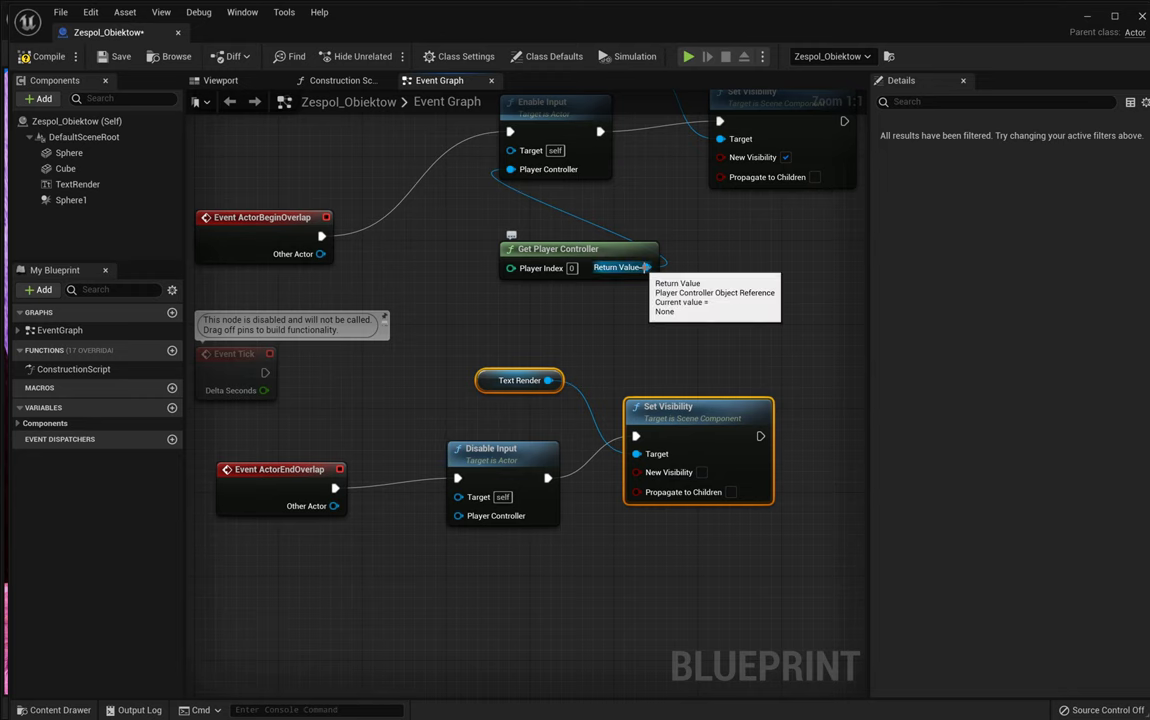
left_click_drag(647, 268, 462, 522)
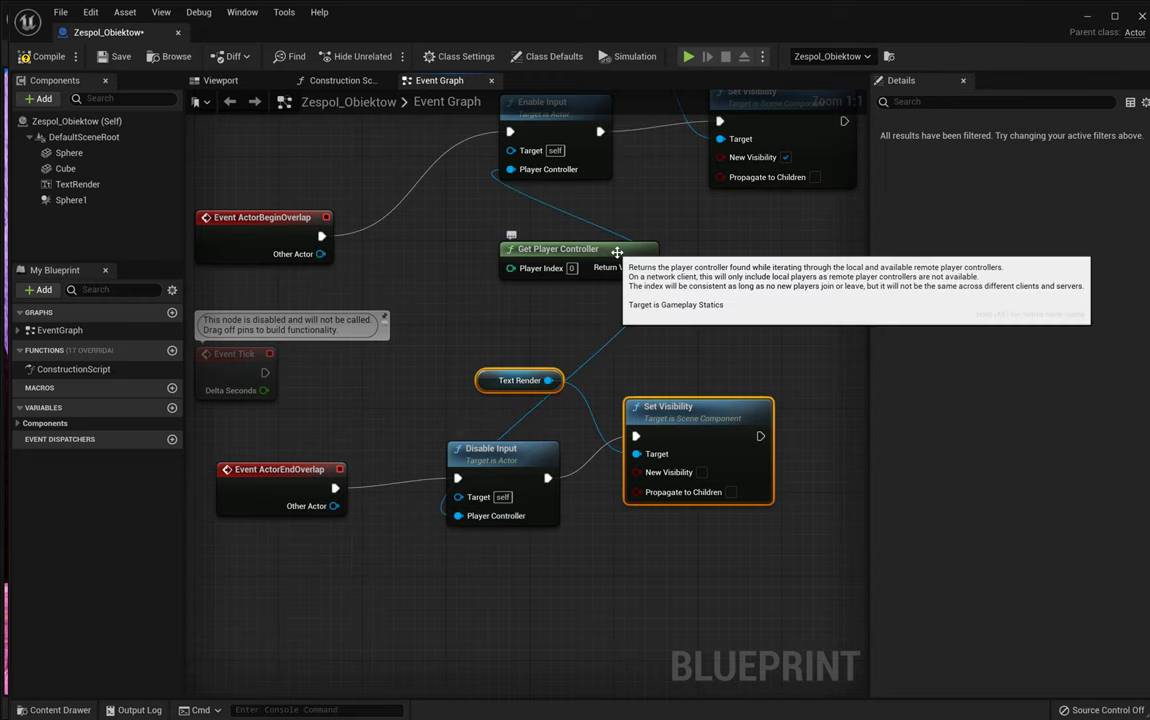
left_click_drag(540, 249, 465, 249)
right_click_drag(474, 320, 491, 317)
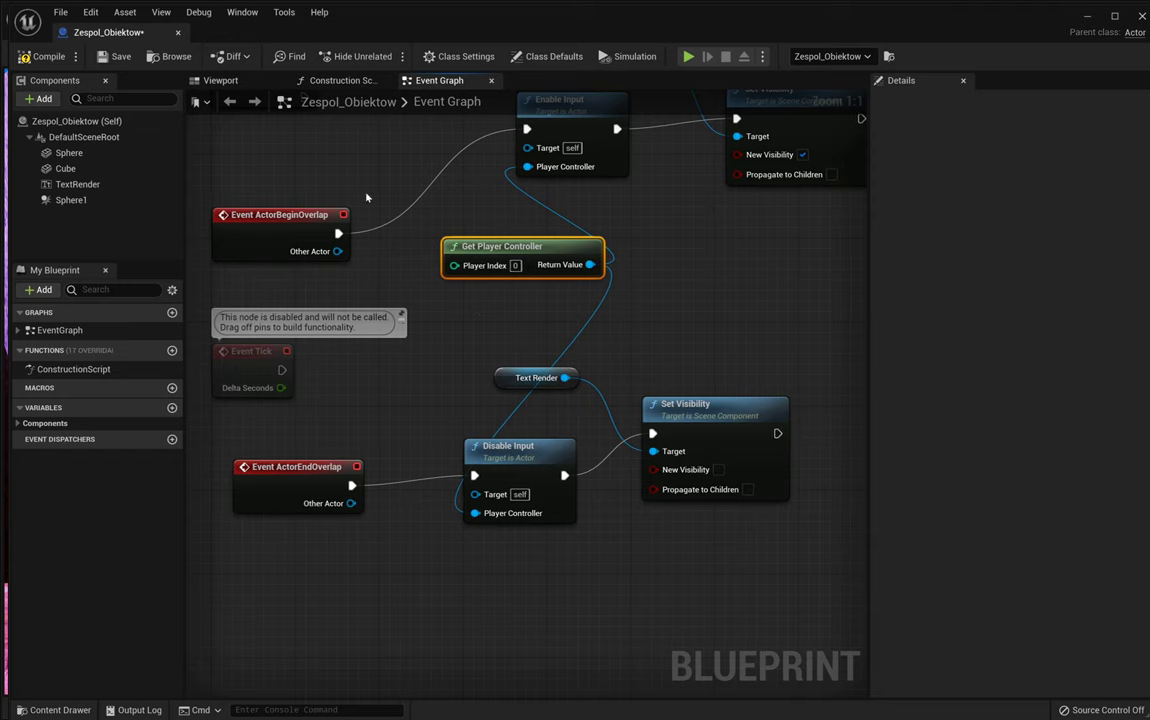
left_click(112, 56)
left_click(1142, 16)
Play-test the level fullscreen, walking up to the sphere and back away to check the text label, and stop the session.
right_click_drag(766, 413, 772, 365)
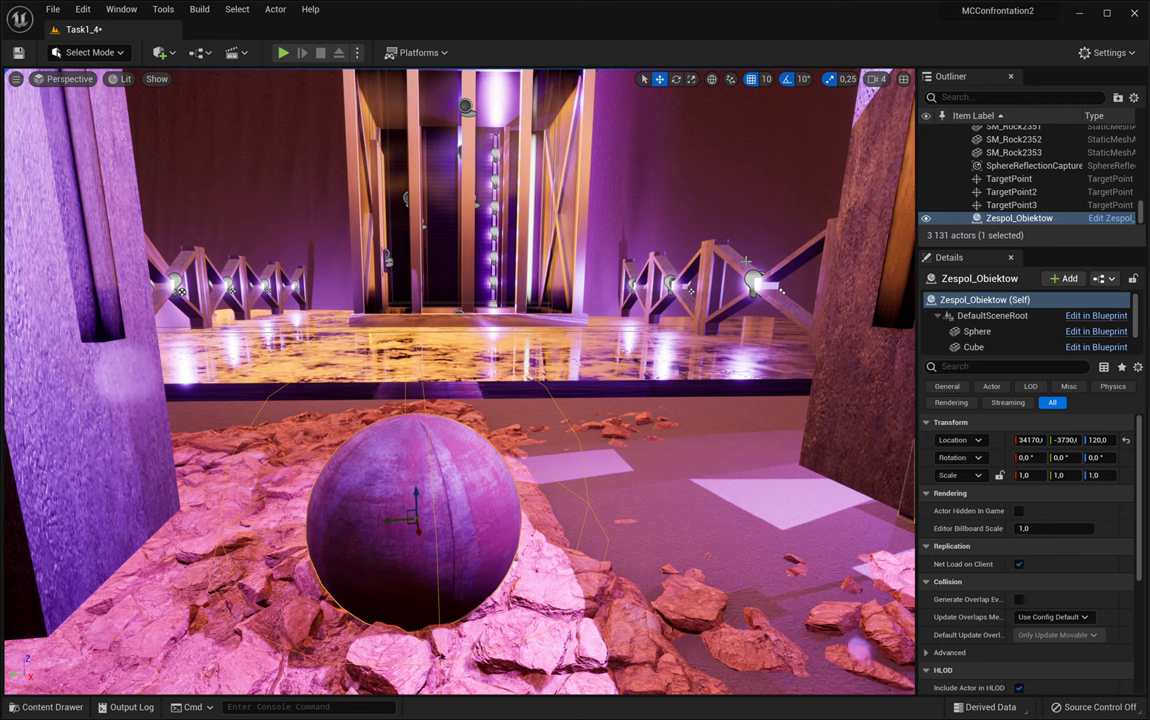
key("F11")
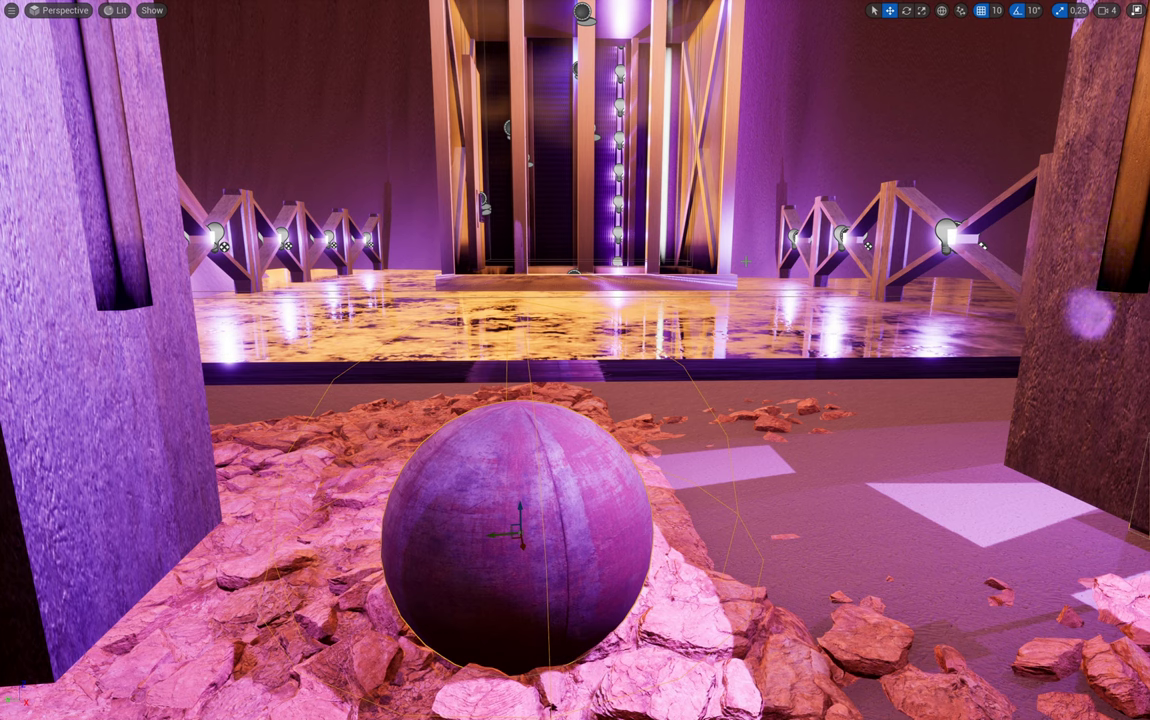
key("alt+p")
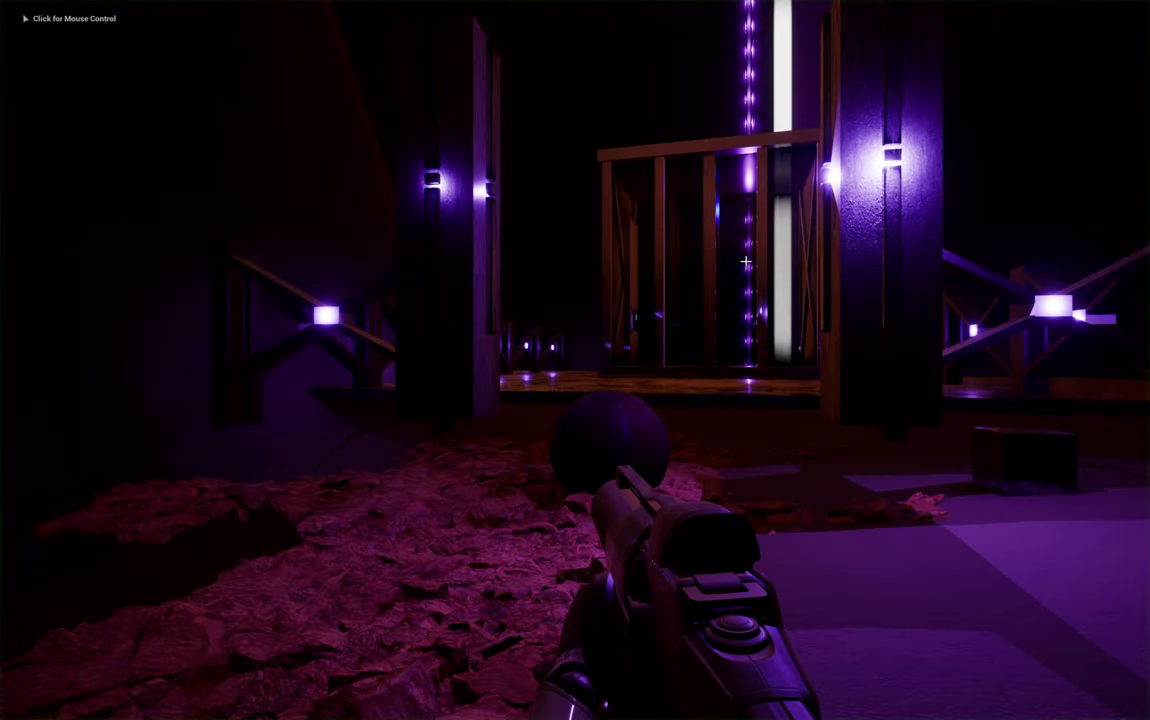
key("w")
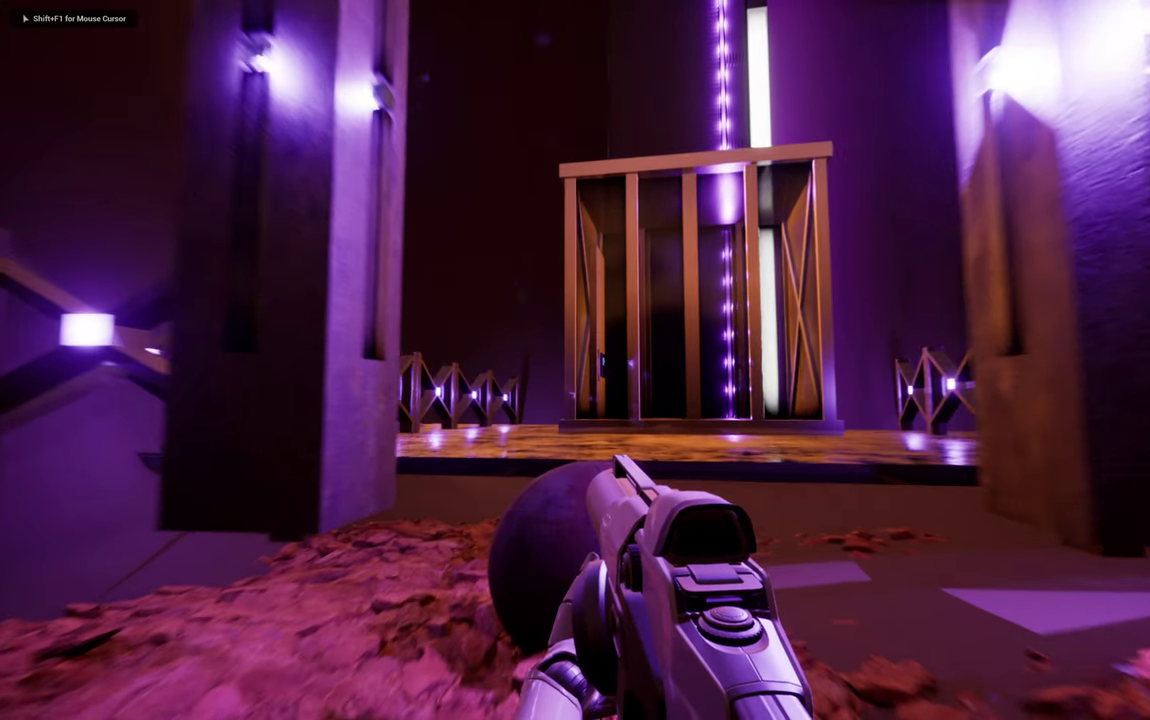
key("s")
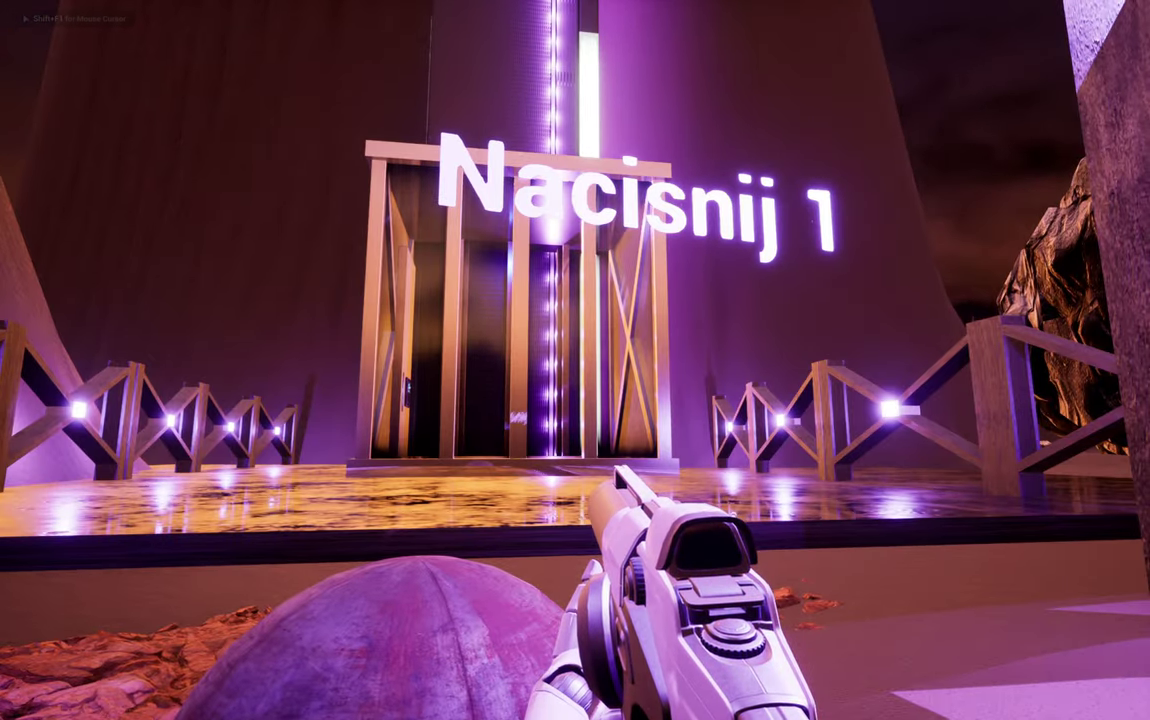
key("s")
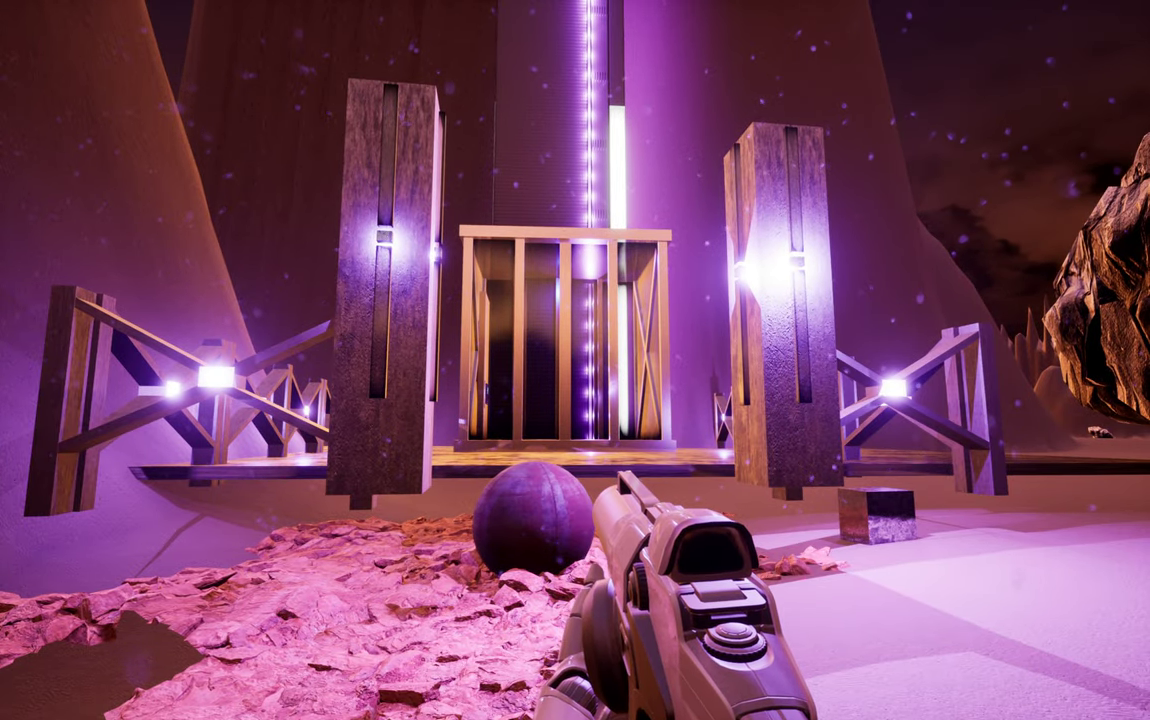
key("F11")
key("shift+F1")
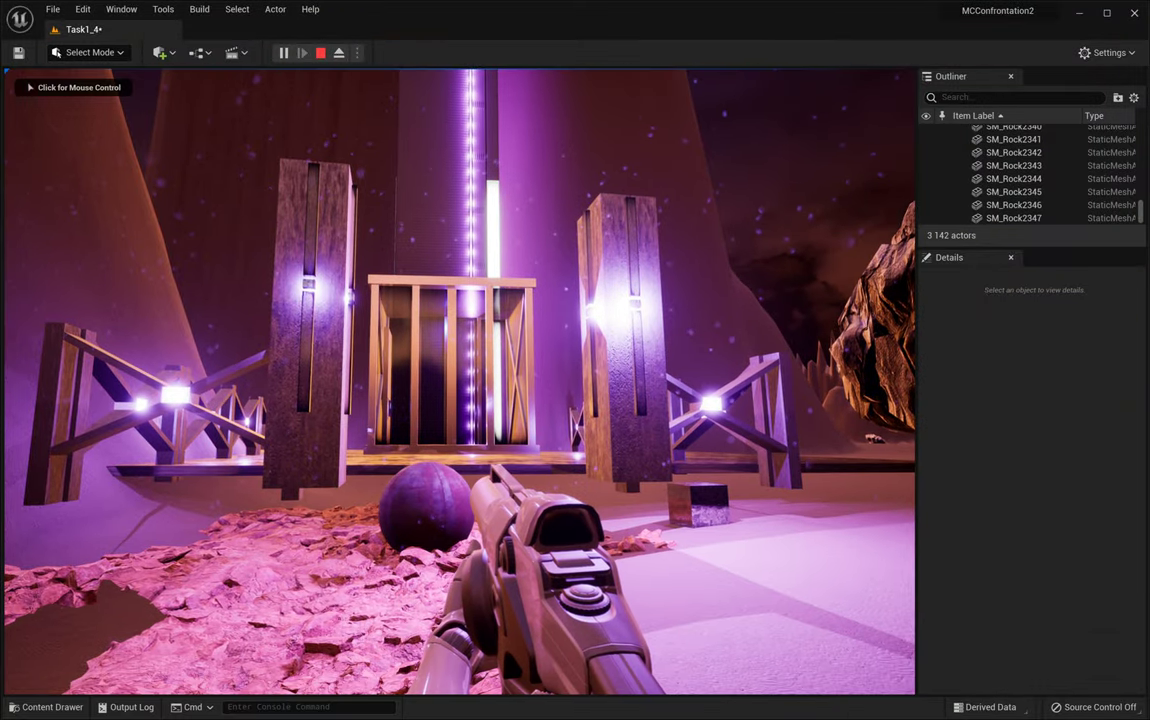
key("Escape")
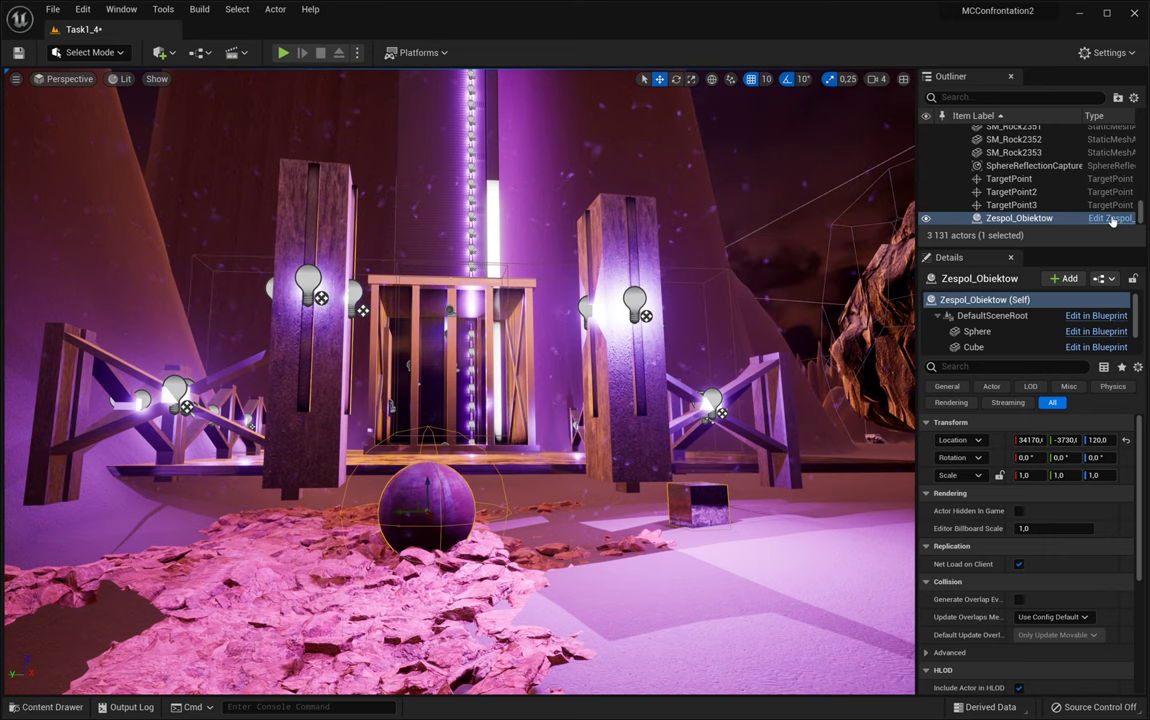
Reopen the Zespol_Obiektow blueprint and add a keyboard event for the 1 key below Event ActorEndOverlap.
left_click(1110, 218)
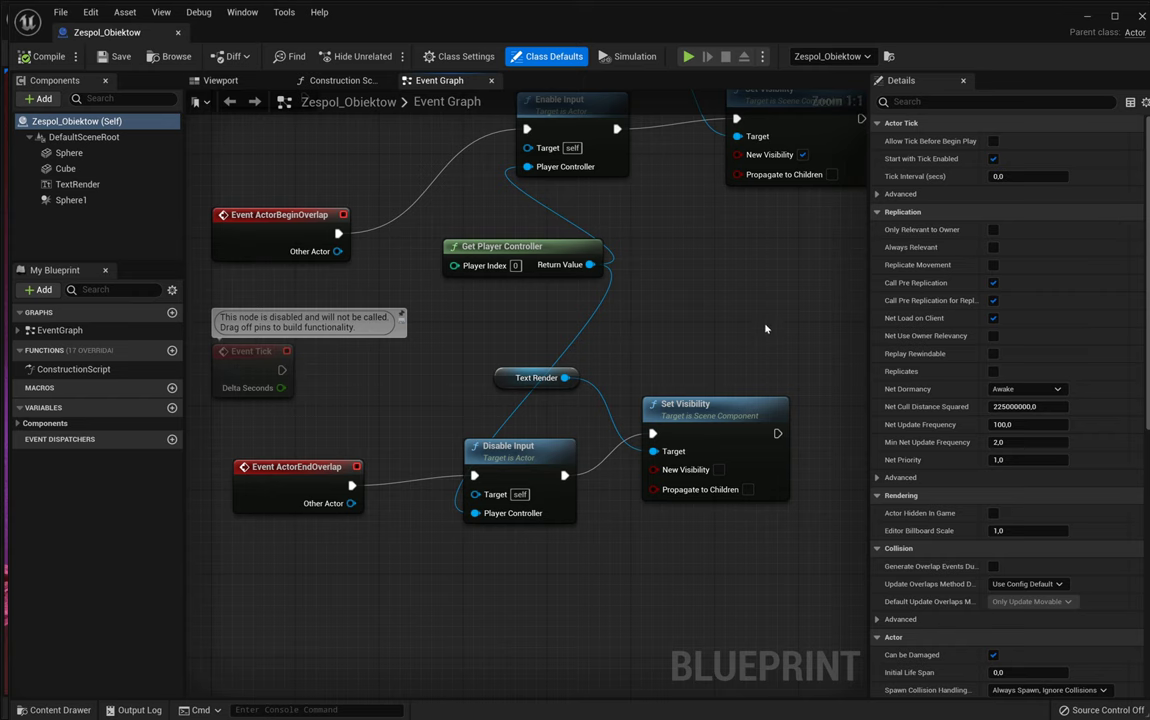
right_click_drag(743, 328, 780, 246)
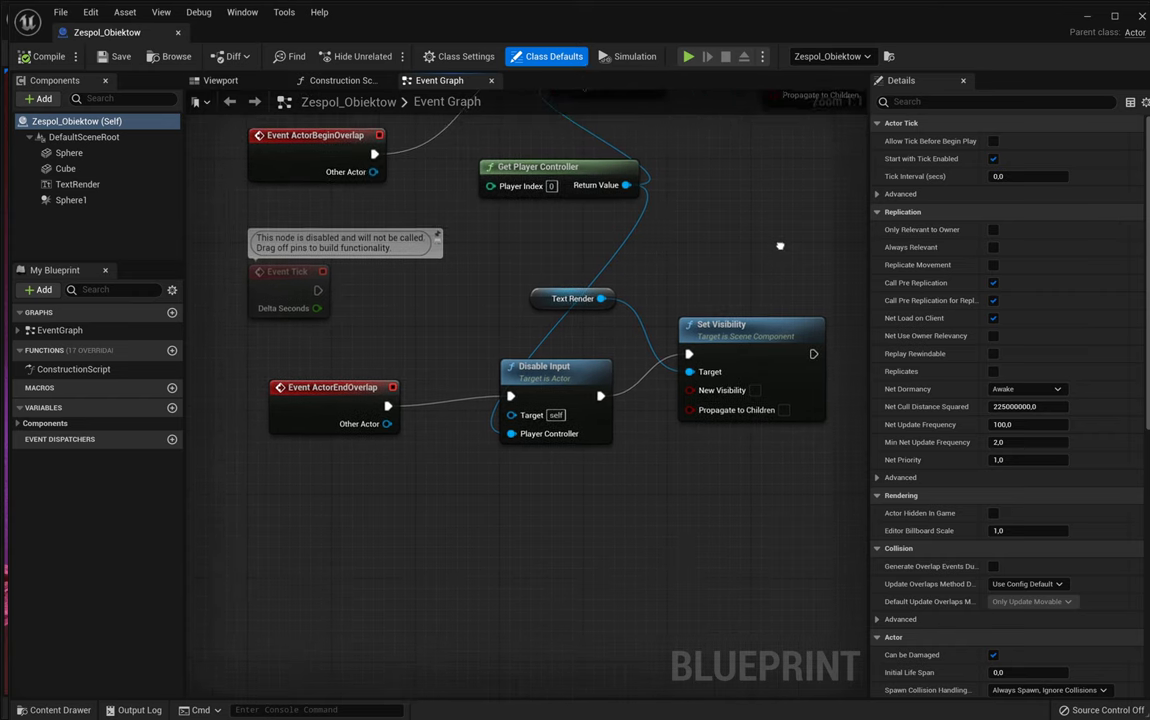
right_click(397, 555)
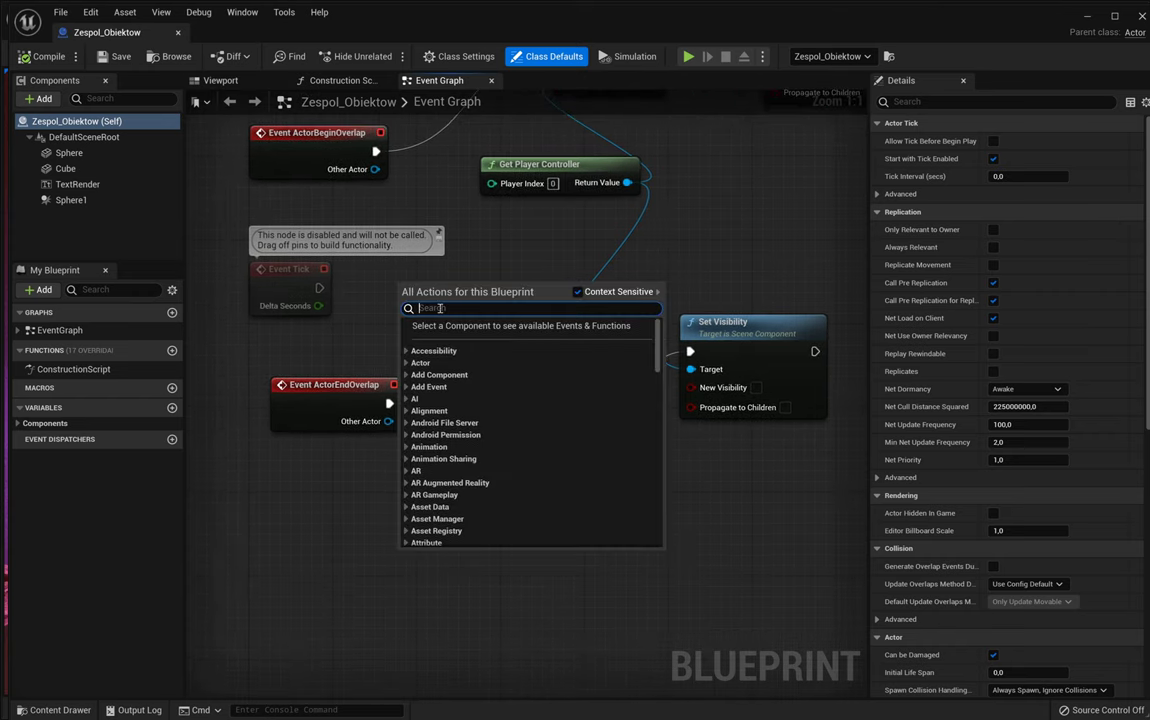
type("1")
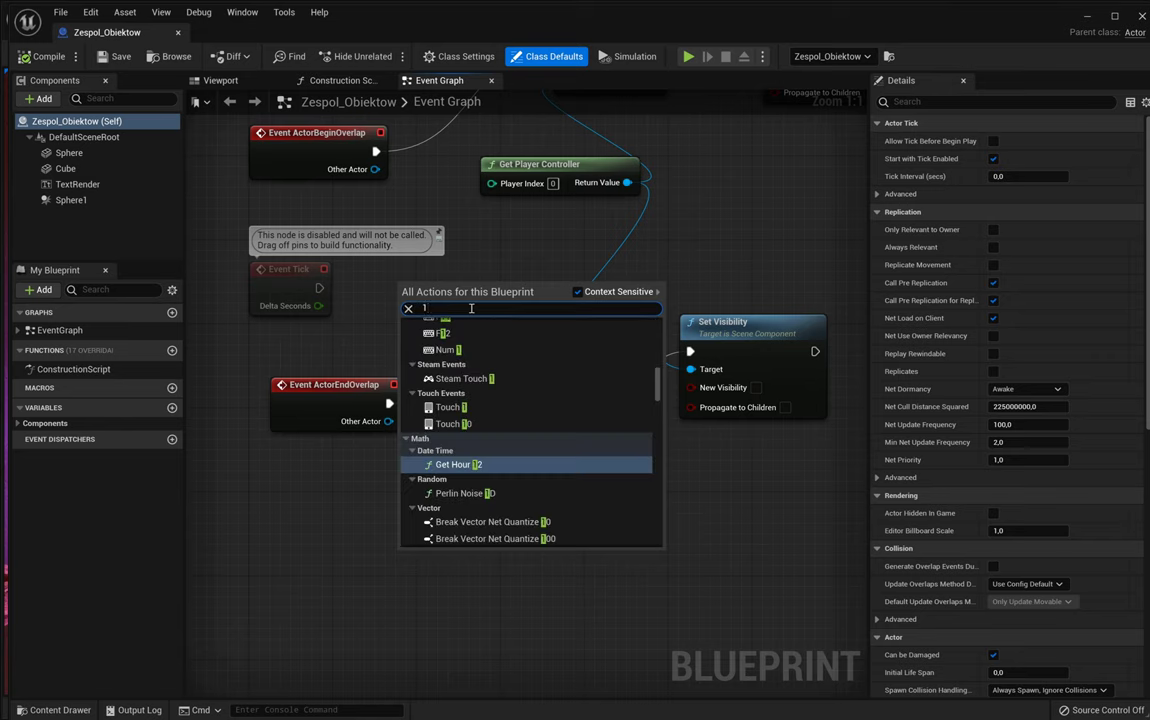
scroll(460, 405, "up", 3)
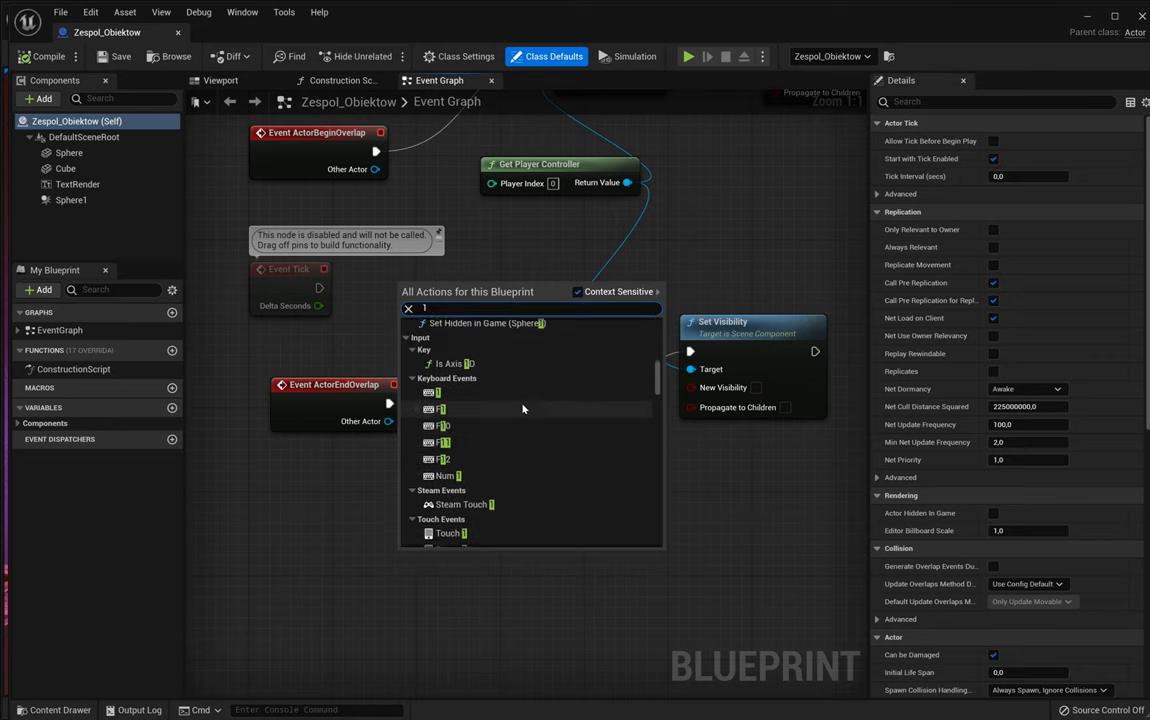
left_click(447, 414)
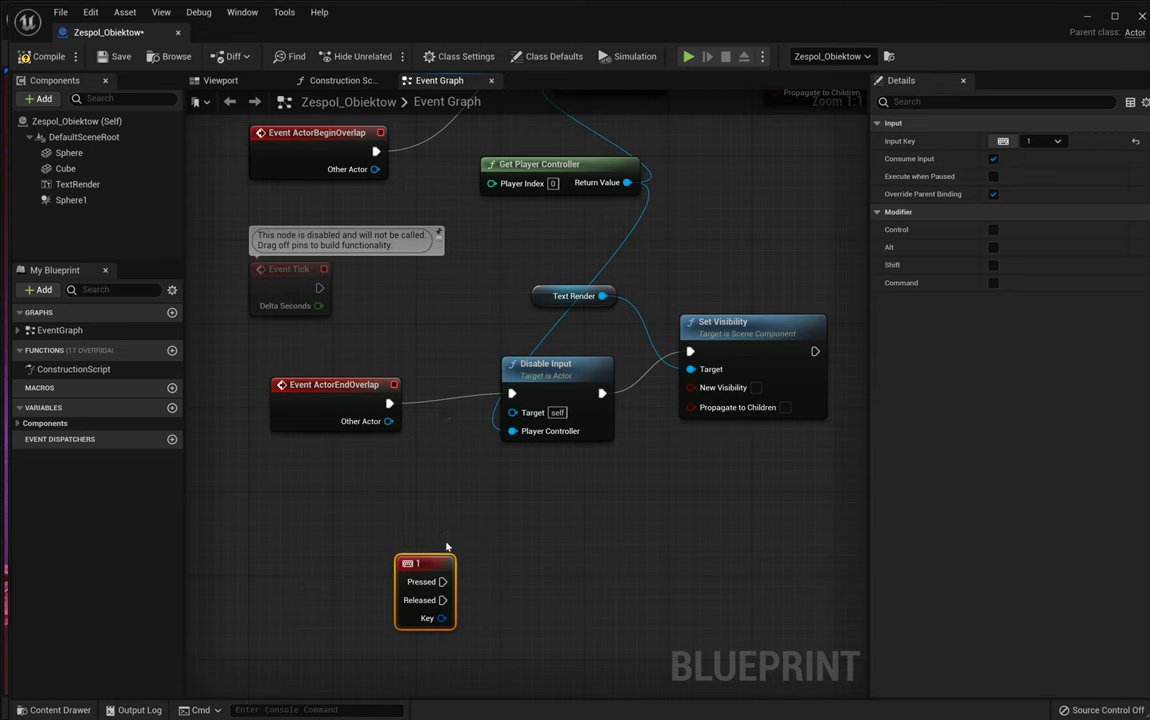
Place the 1 key event below Event ActorEndOverlap and add a Move Component To node executed from its Pressed output.
left_click_drag(437, 563, 510, 507)
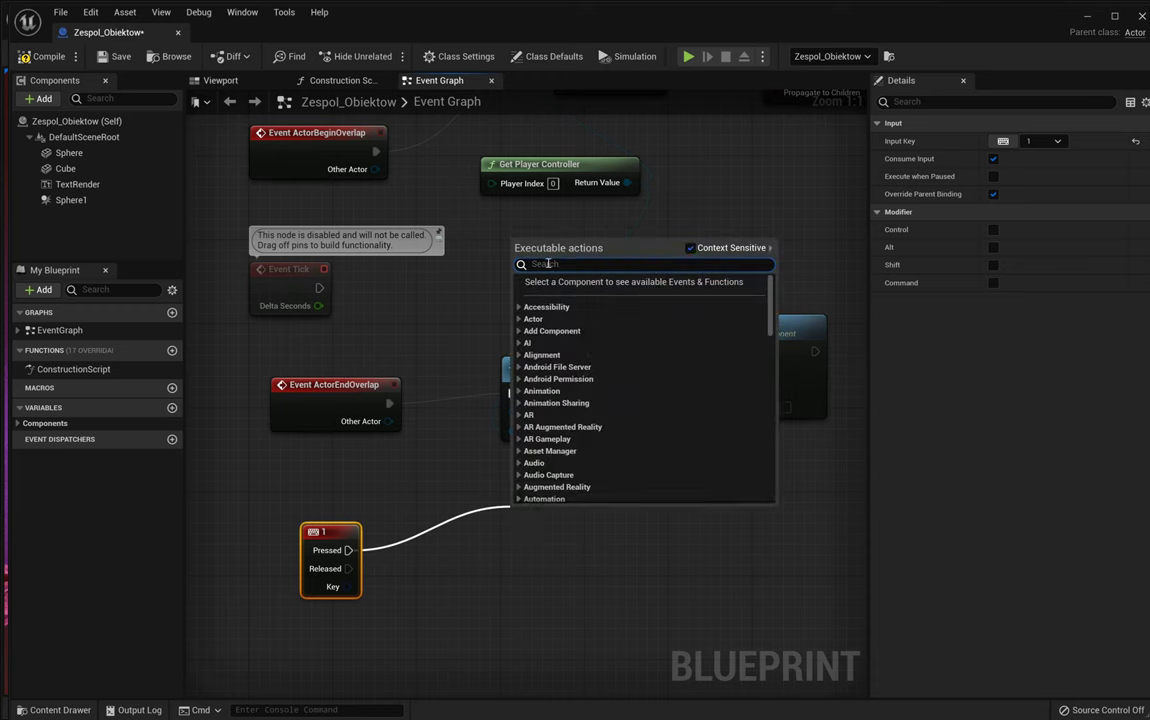
type("move compone")
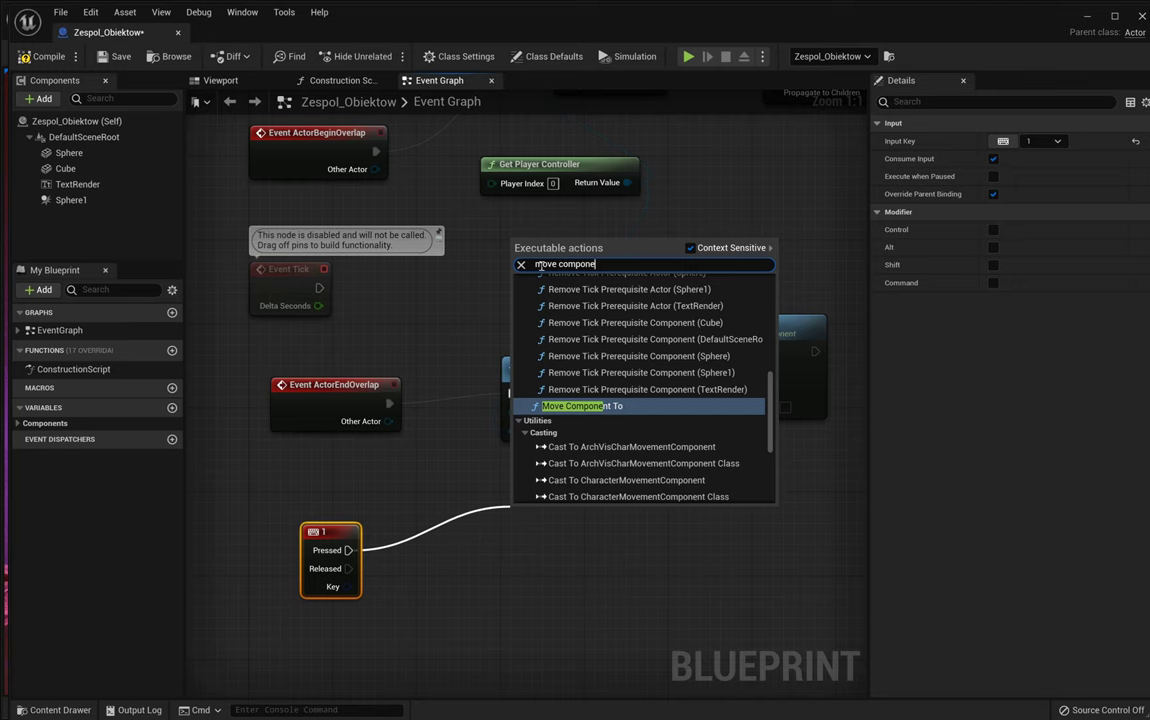
left_click(605, 406)
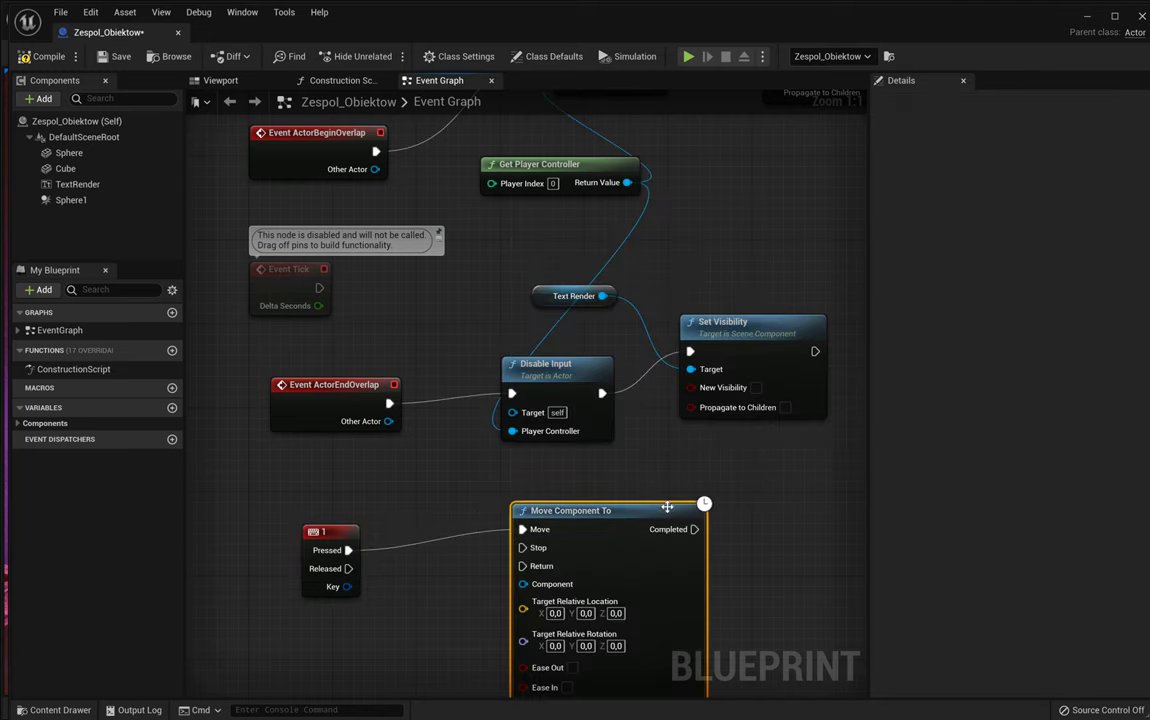
Add a Cube component reference to the graph and connect it to the Component input of Move Component To.
right_click_drag(649, 488, 666, 375)
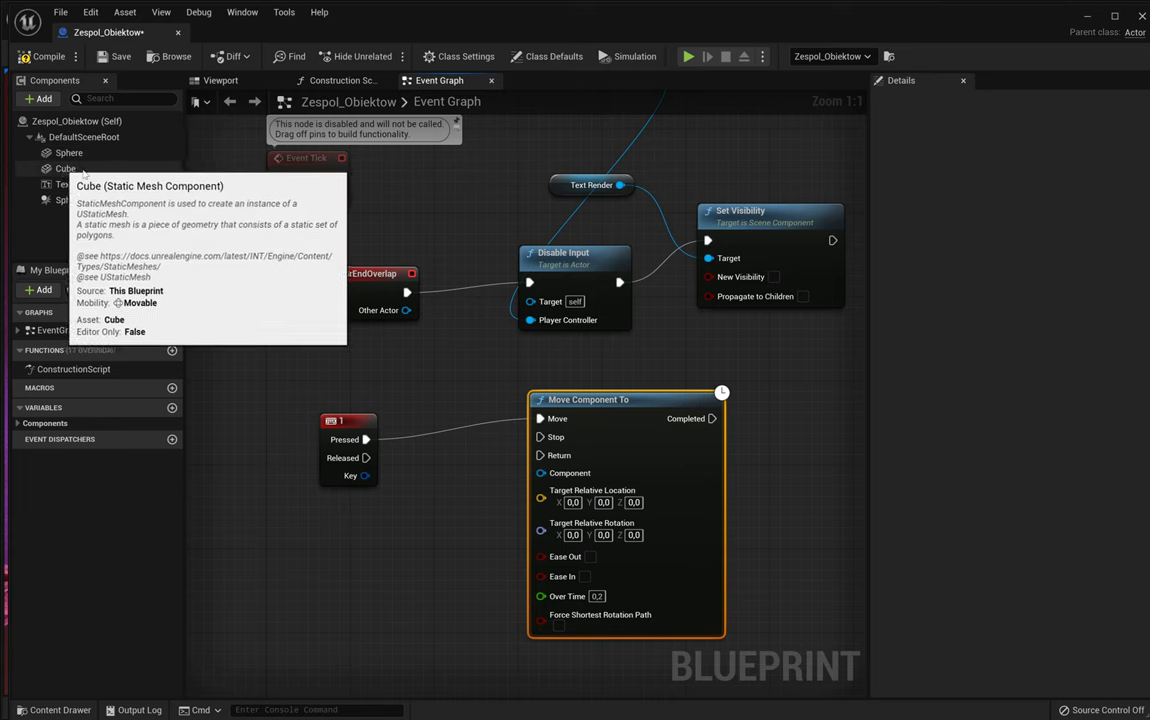
left_click_drag(83, 172, 370, 596)
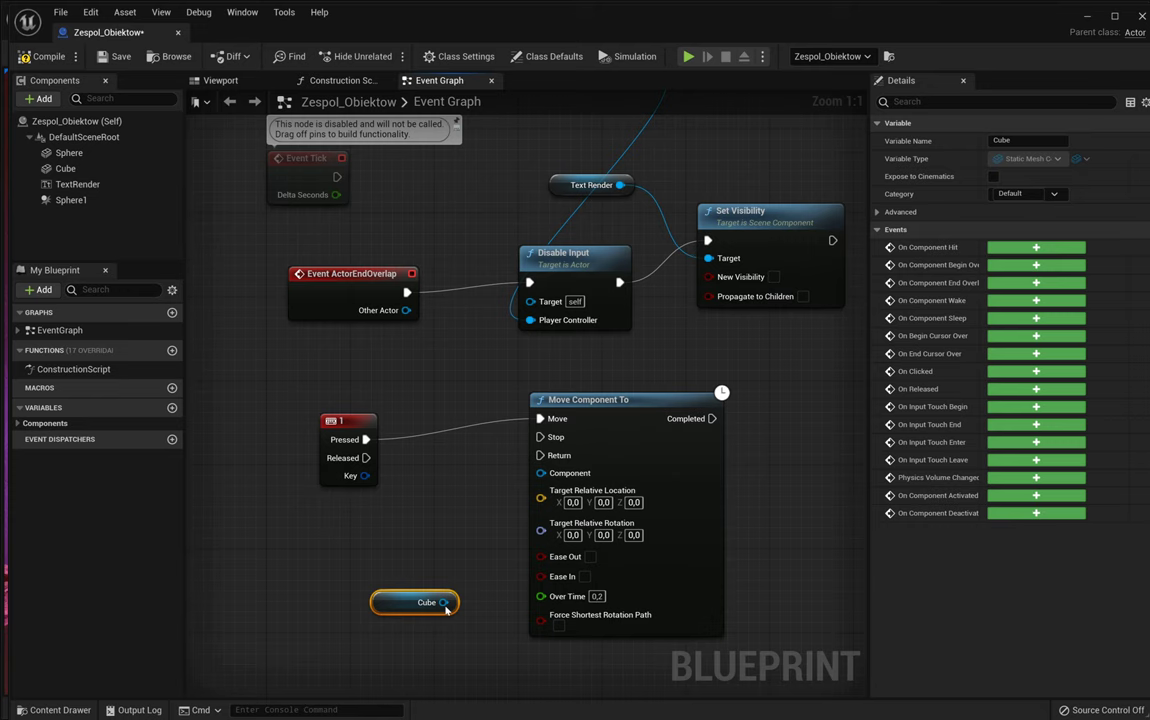
left_click_drag(445, 603, 549, 479)
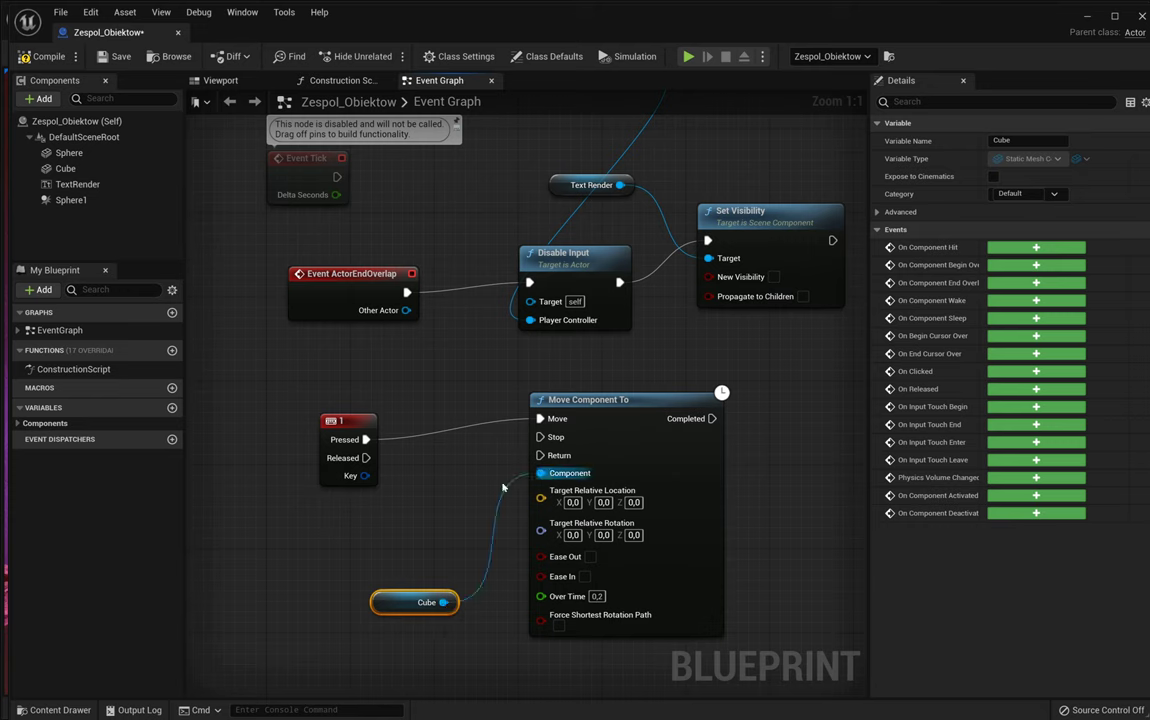
Set the Target Relative Location Z of Move Component To to 2500, and compile, save and close the blueprint.
right_click_drag(470, 493, 429, 486)
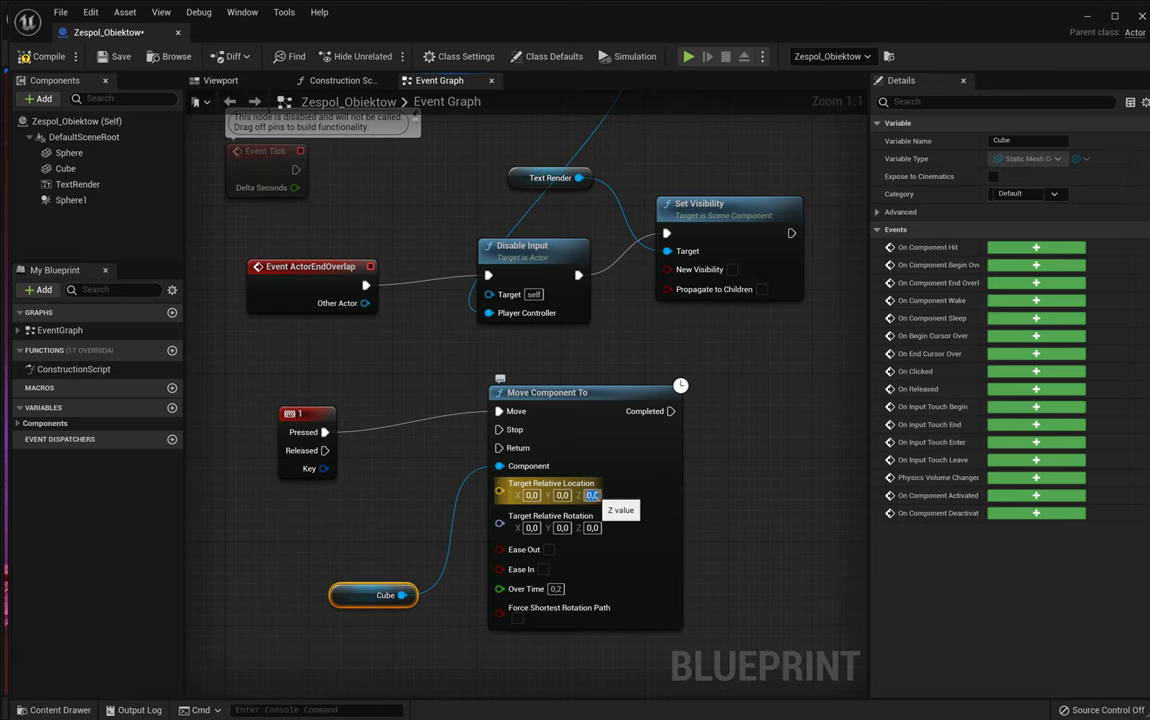
type("25")
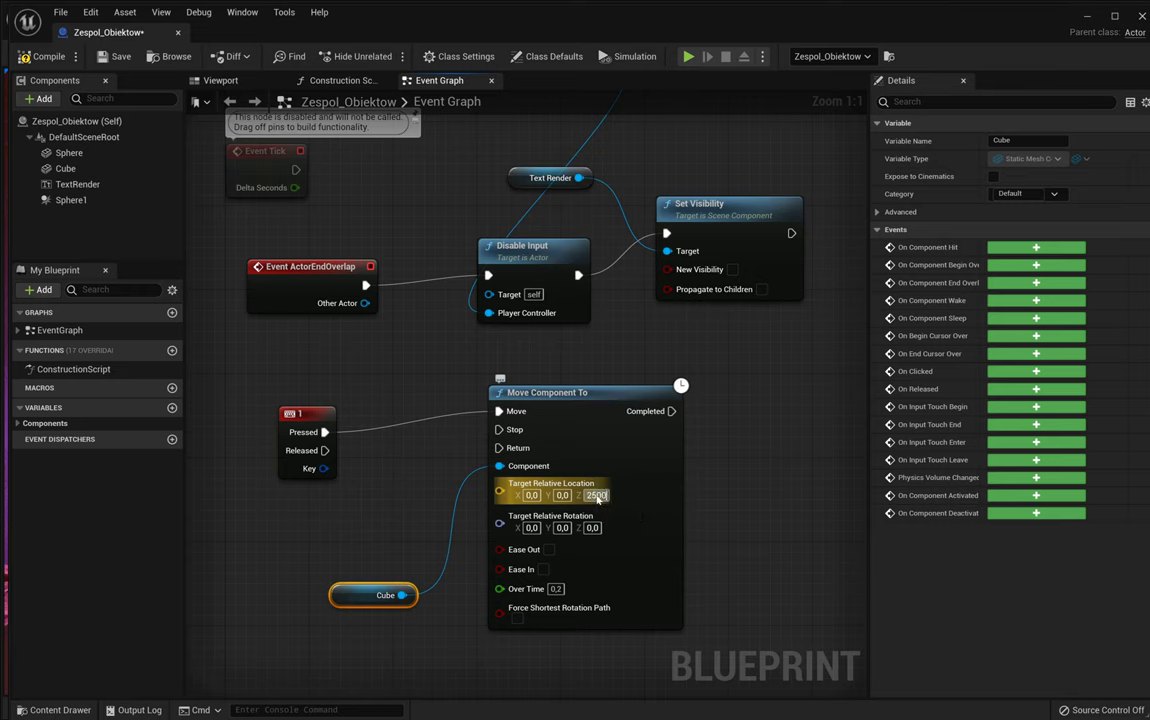
left_click(36, 56)
left_click(113, 57)
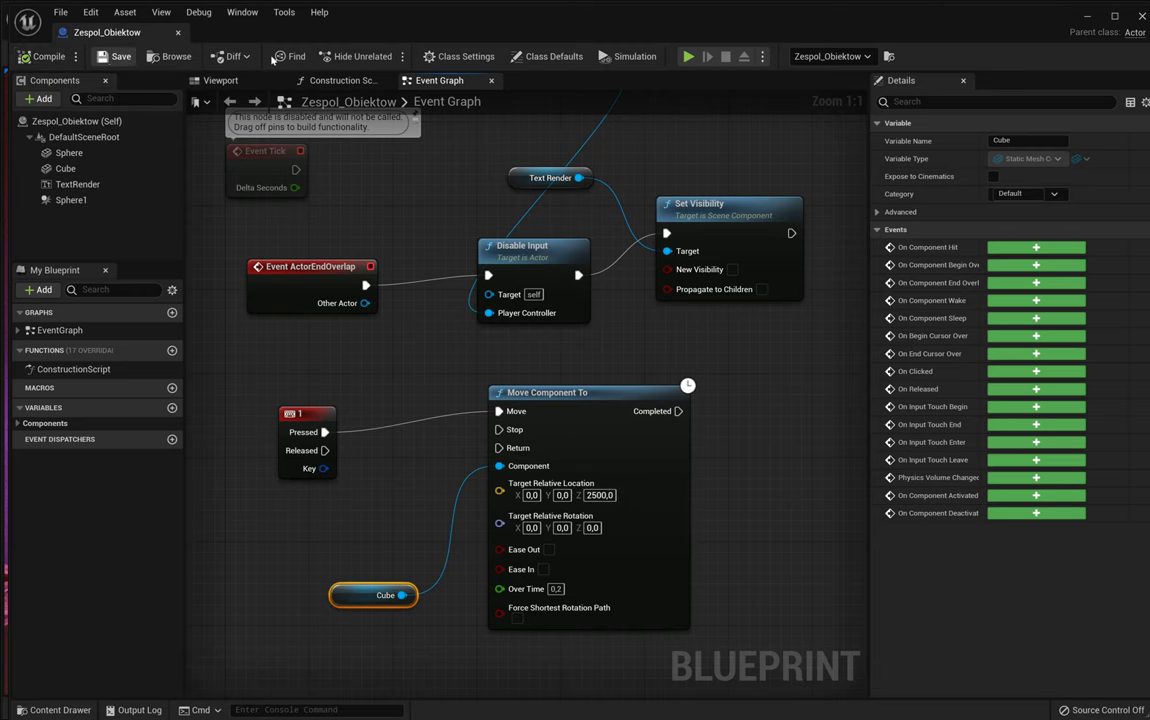
left_click(1142, 17)
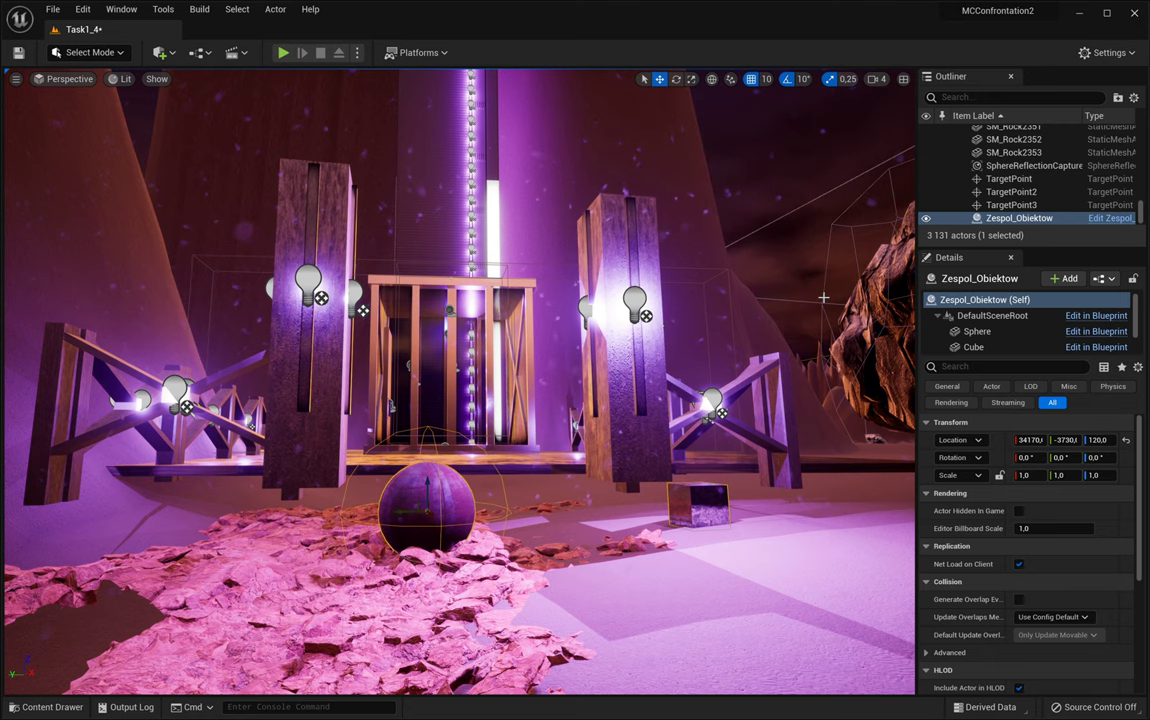
Play-test the level full screen and walk up to the sphere until its overlap area is entered.
right_click_drag(791, 314, 771, 329)
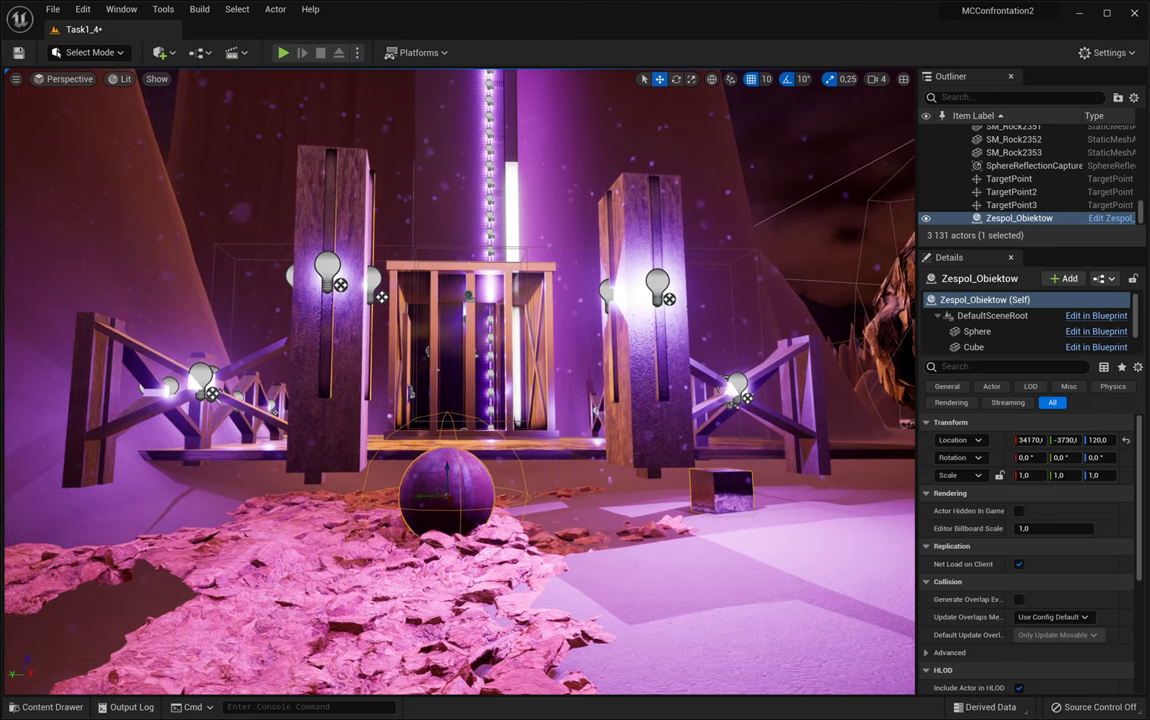
key("F11")
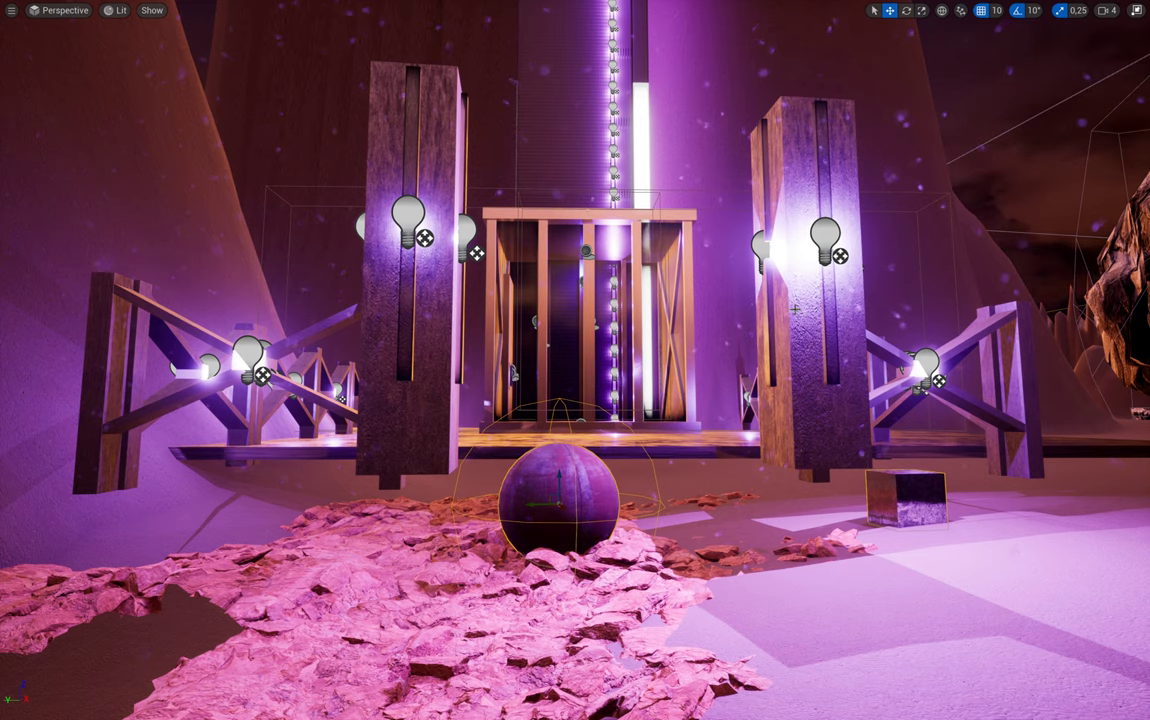
key("alt+p")
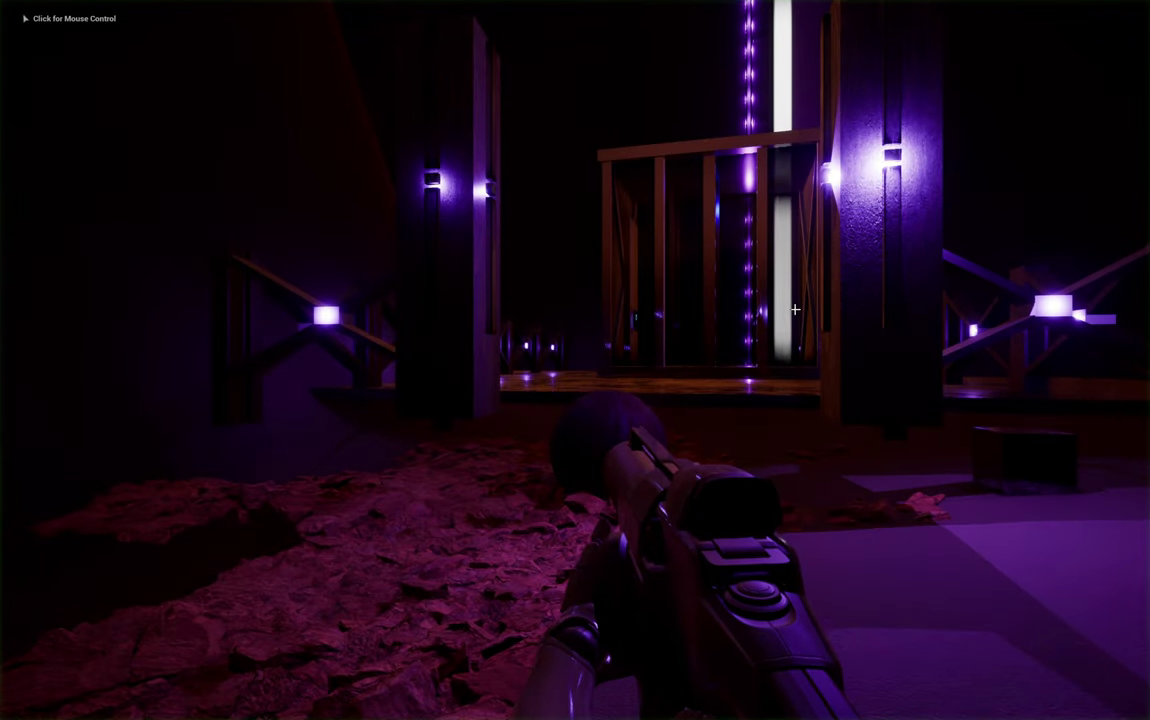
left_click(795, 310)
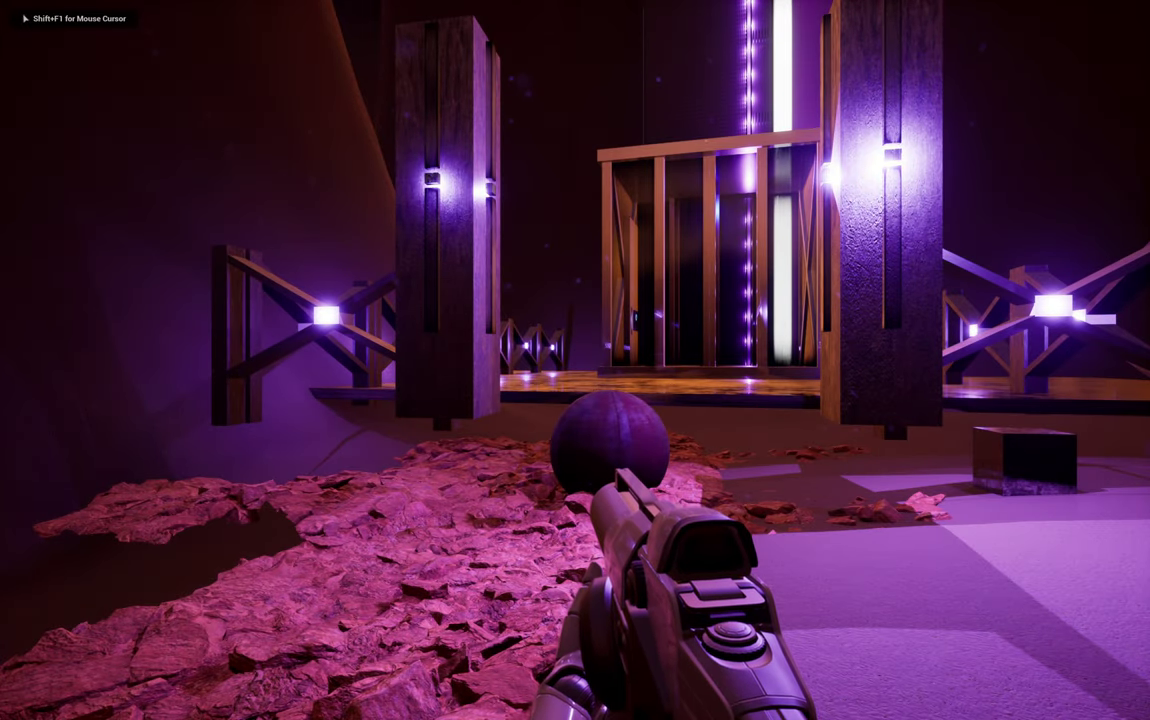
key("w")
key("w")
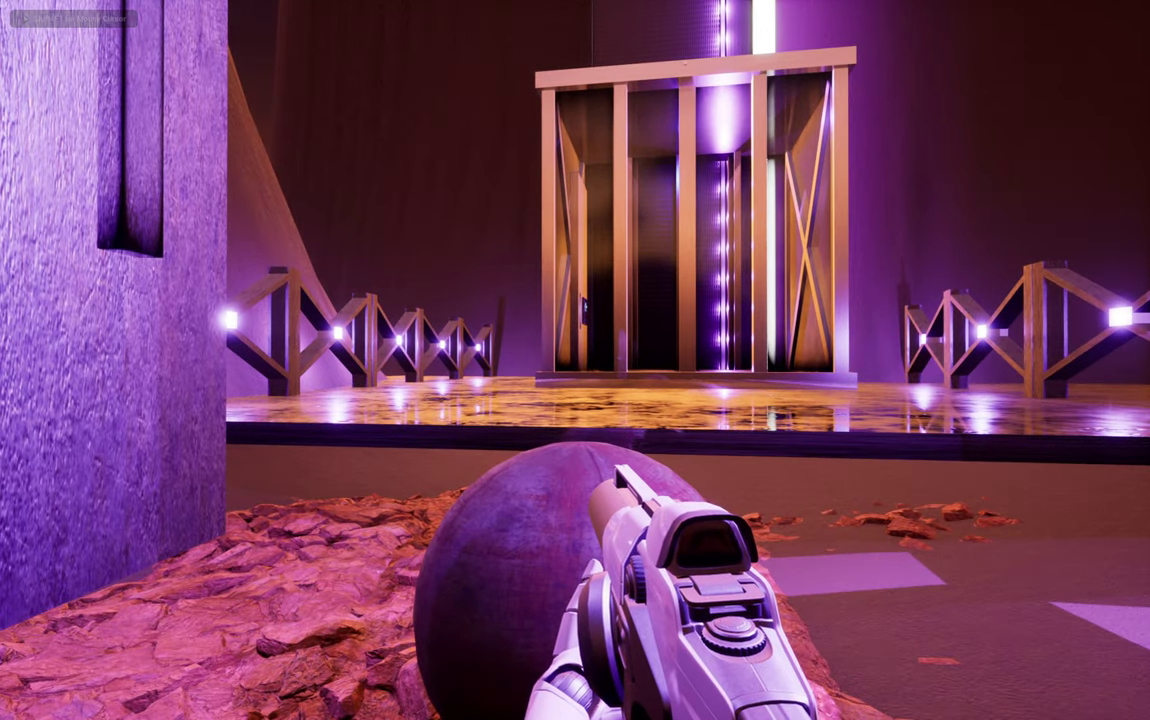
key("w")
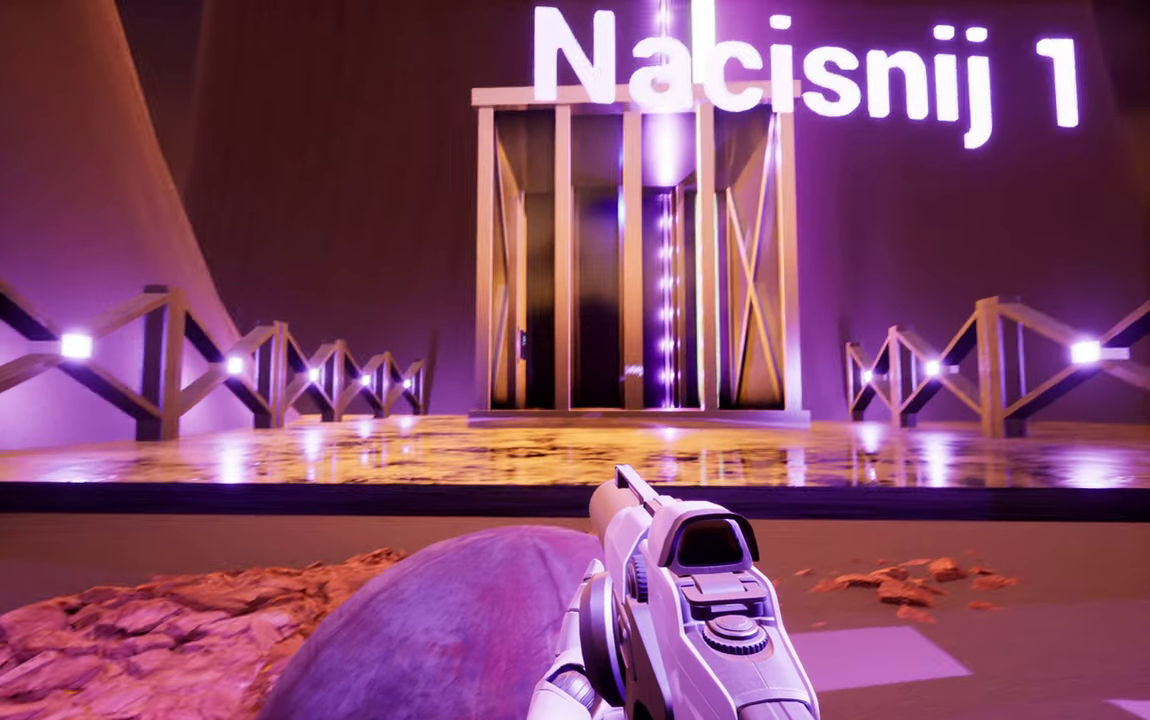
Trigger the cube's movement beside the sphere, look up to check where the cube travels, and end the play session.
key("w")
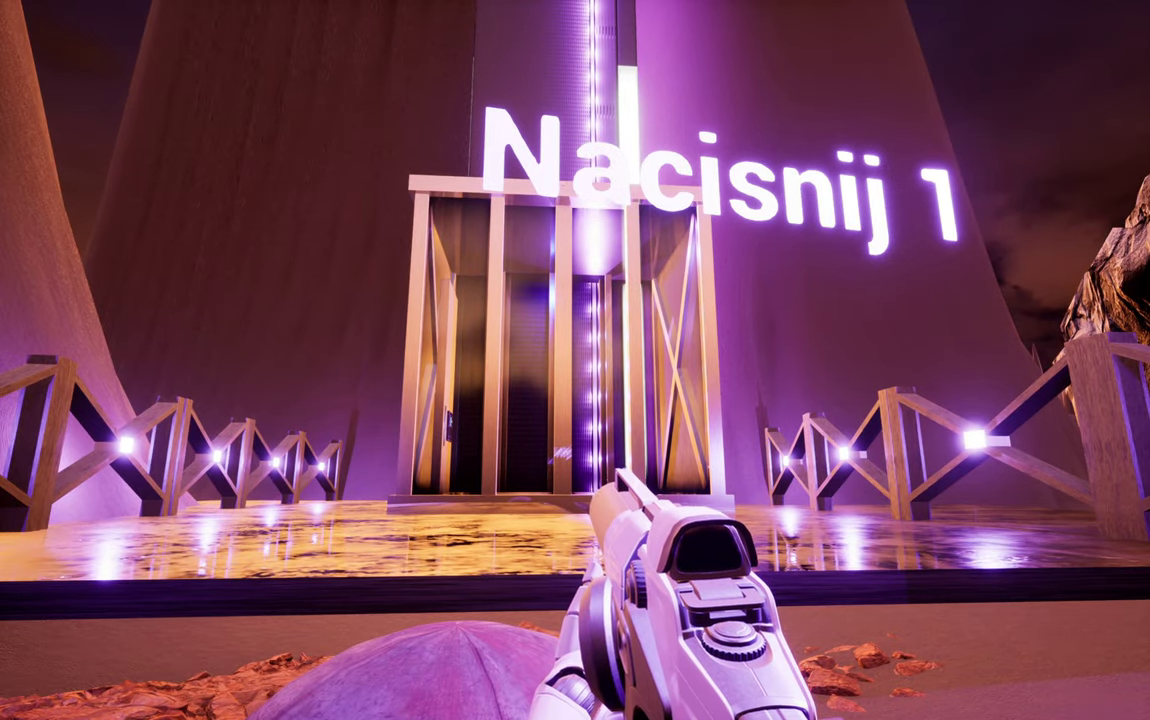
key("w")
key("w")
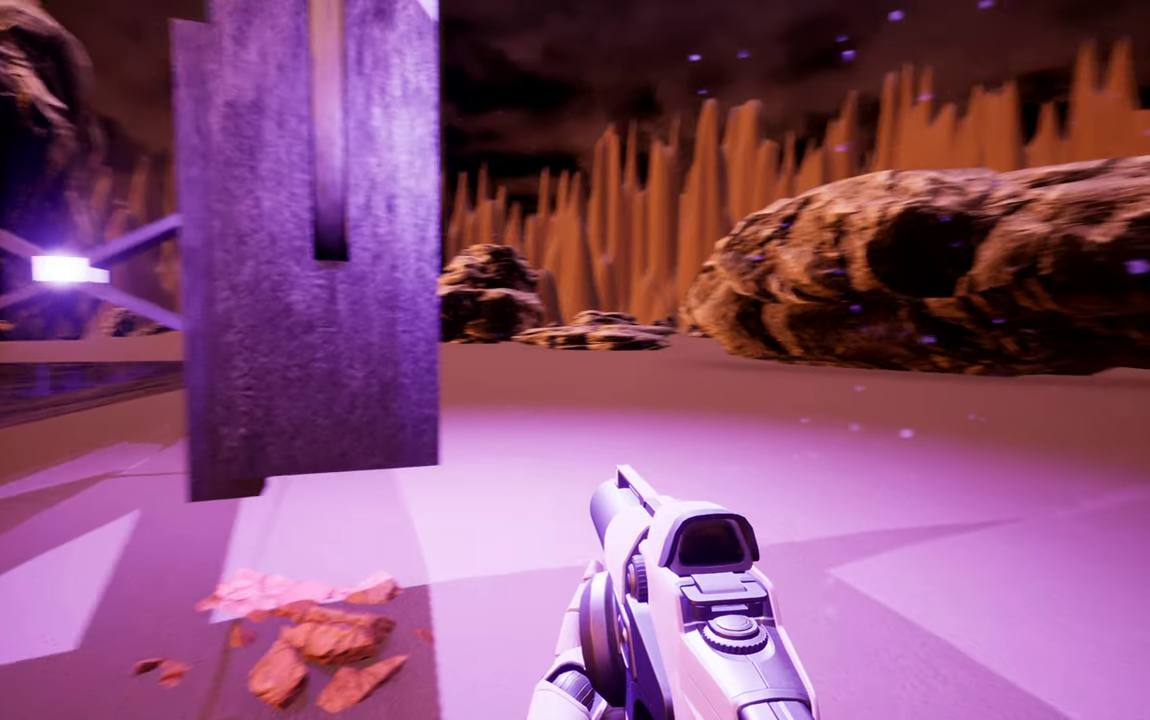
key("w")
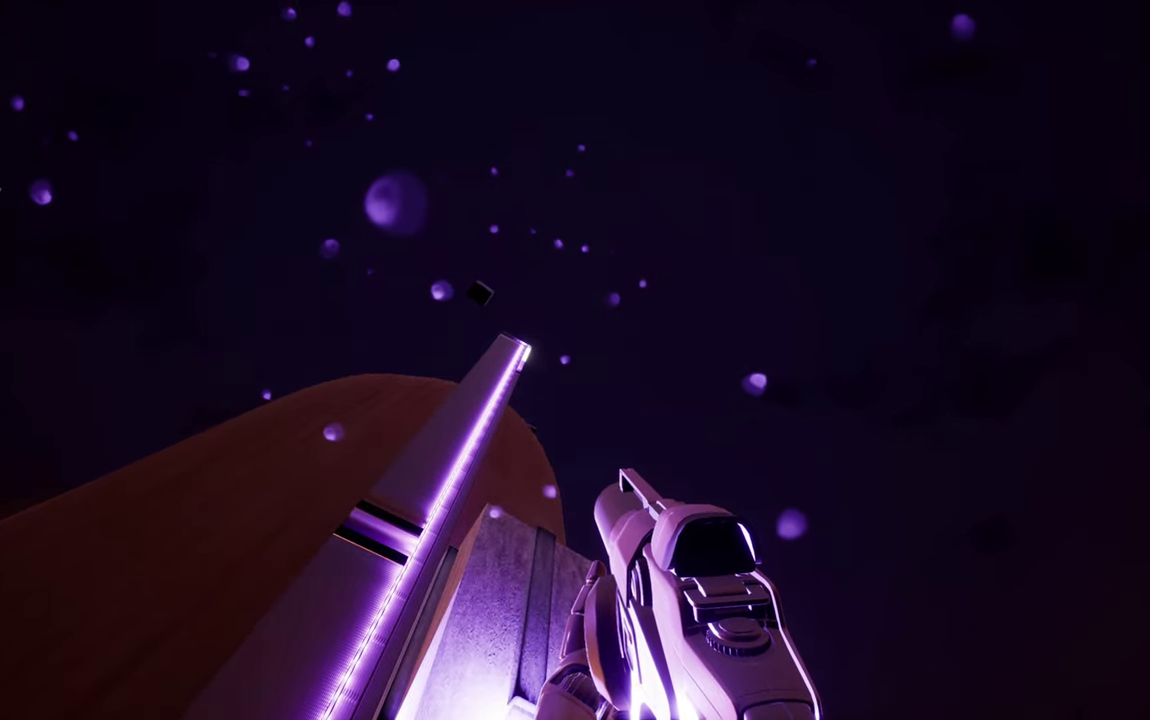
key("w")
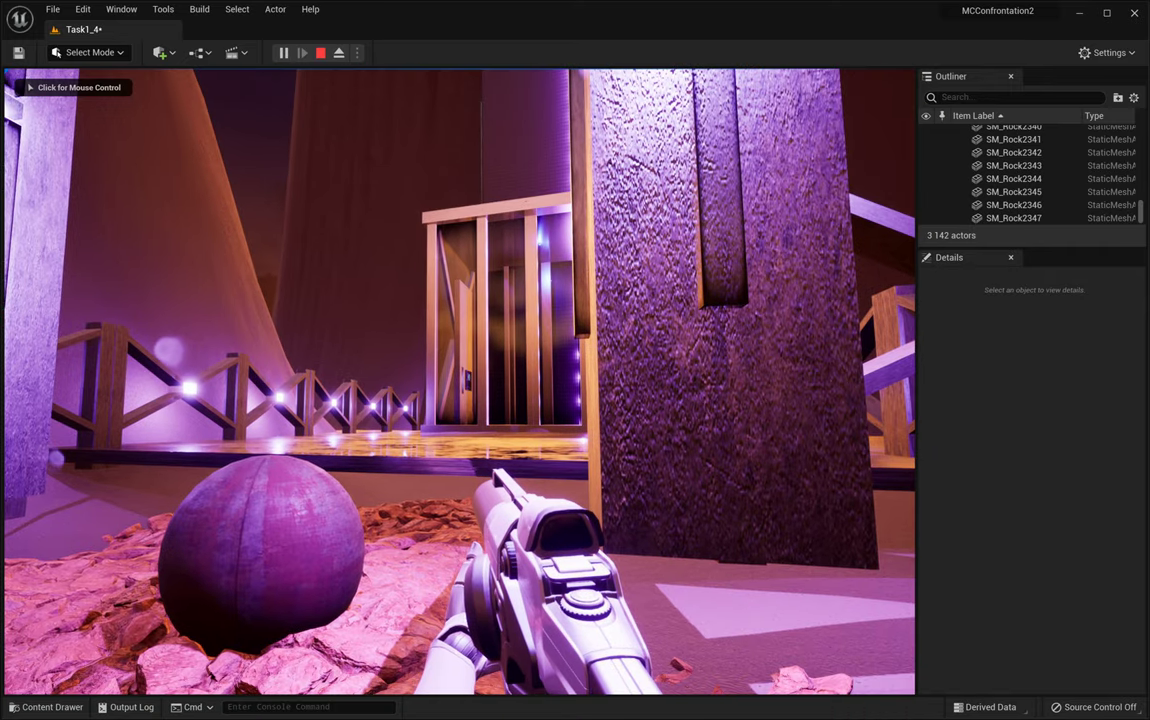
key("Escape")
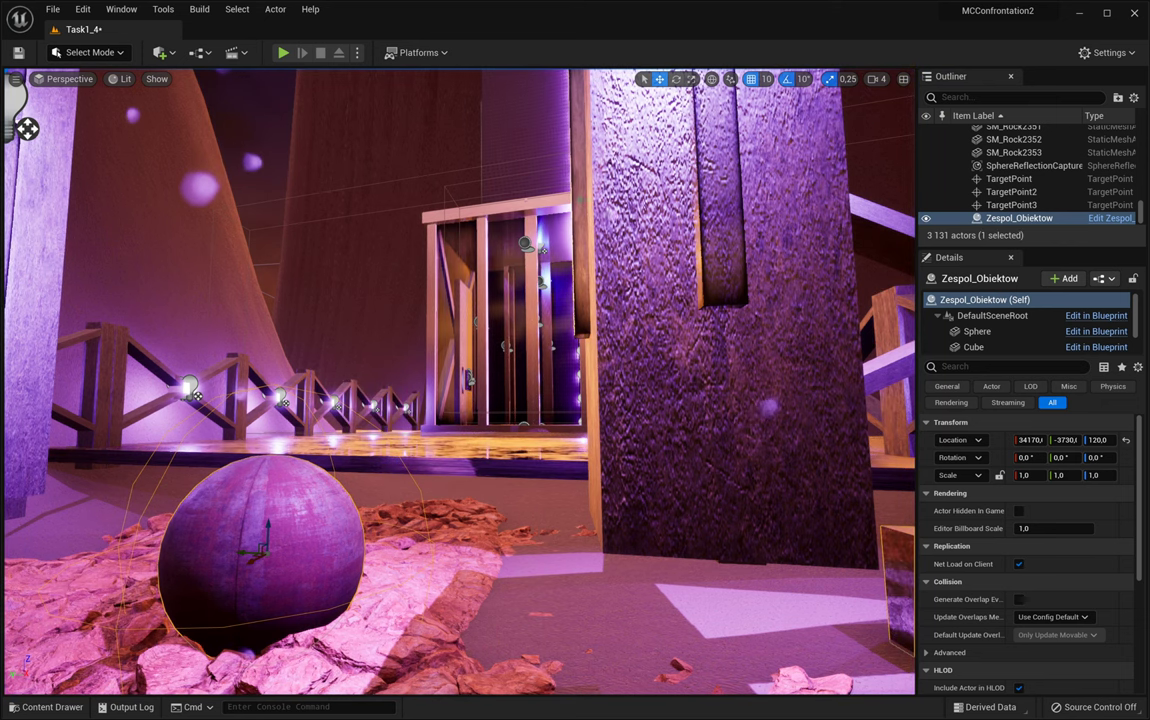
In the Zespol_Obiektow blueprint, set Over Time of Move Component To to 17, then compile, save and close it.
left_click(1108, 218)
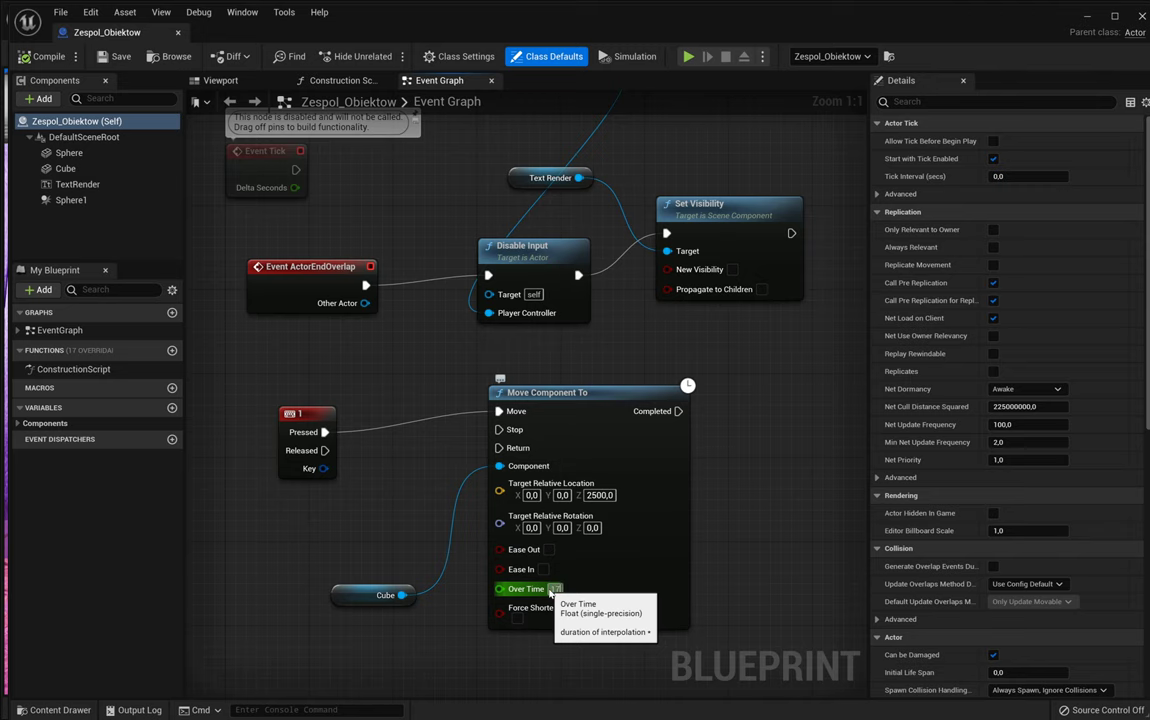
left_click(50, 57)
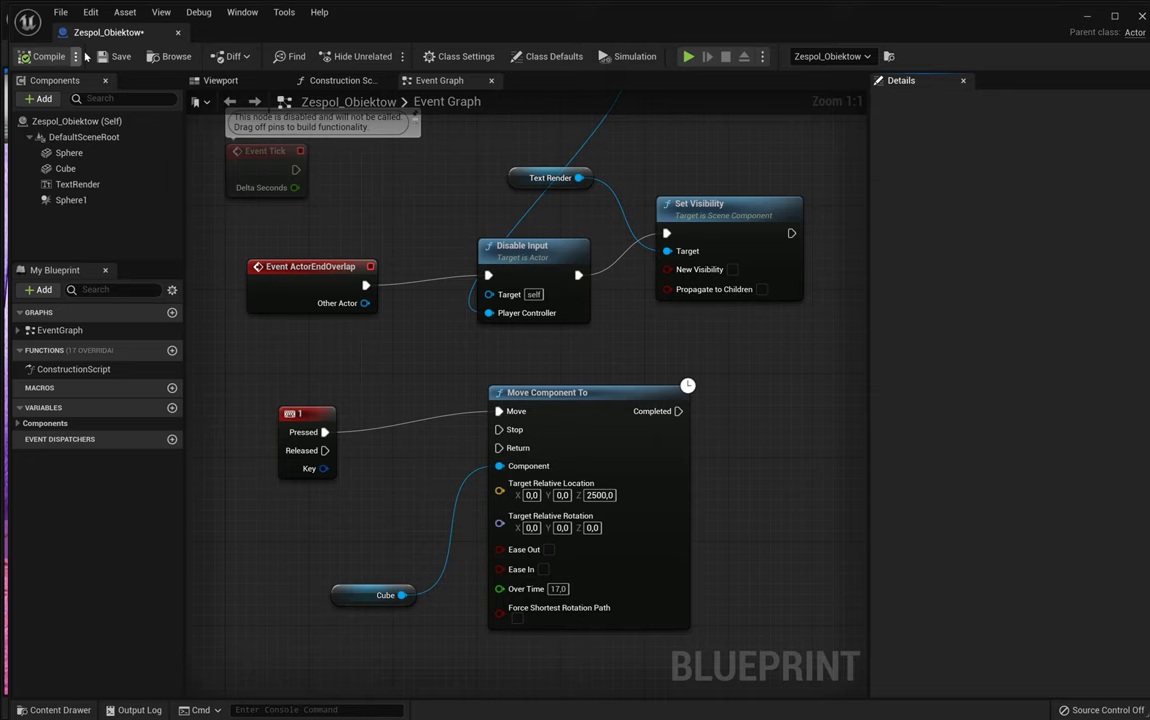
left_click(113, 58)
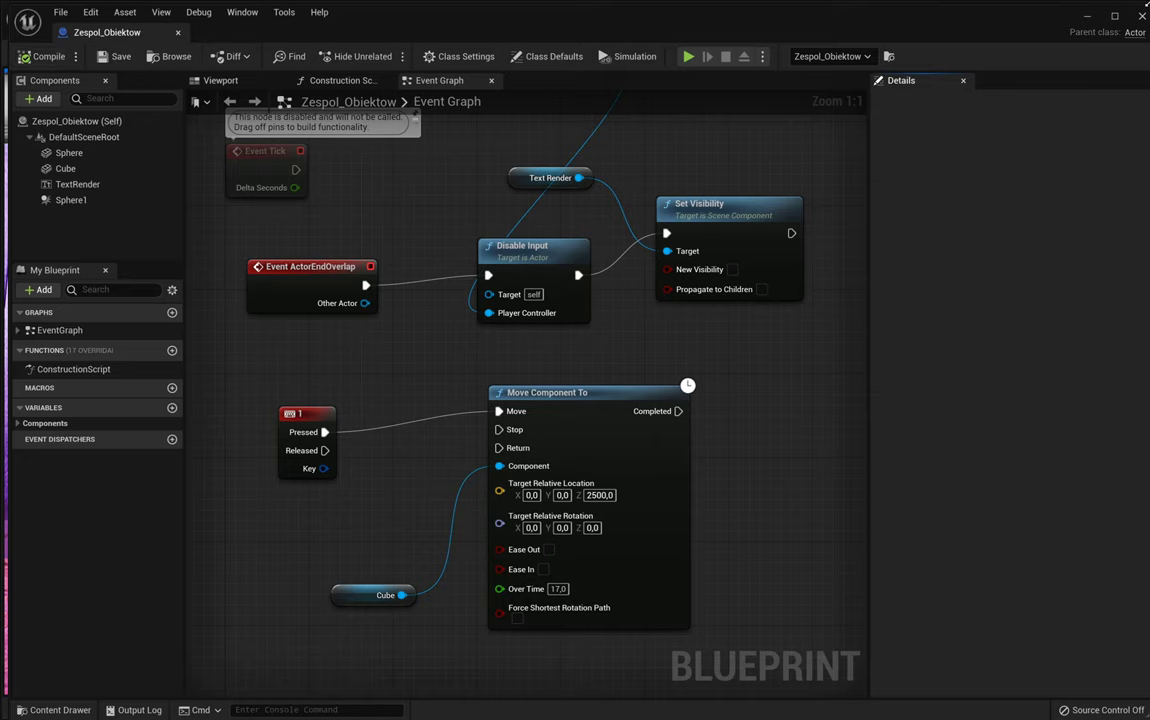
left_click(1143, 17)
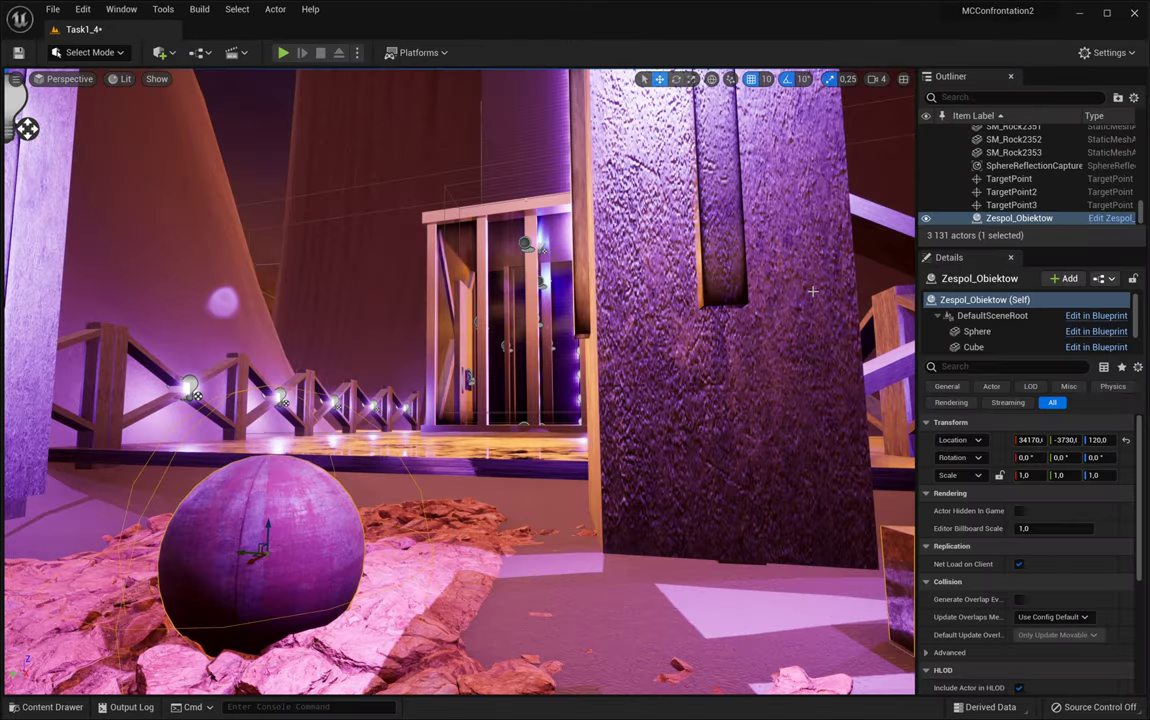
Play-test the level full screen again, triggering the cube with 1 near the sphere to check its slower movement, and end the session.
scroll(812, 291, "up", 3)
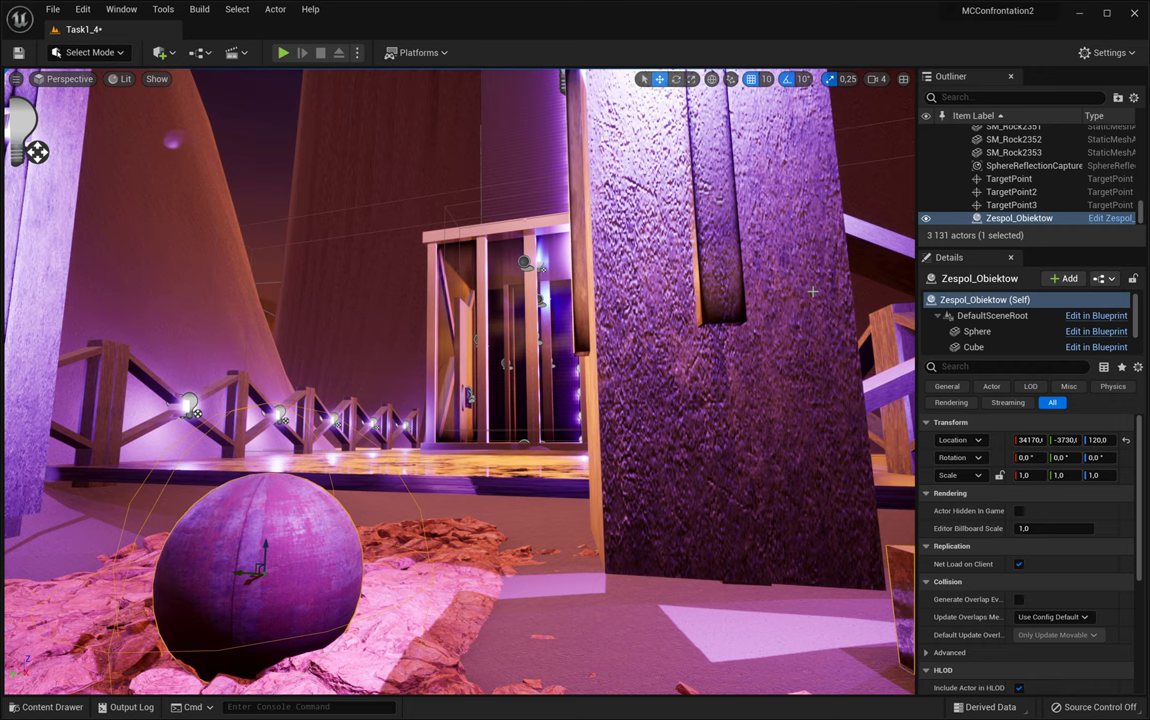
key("F11")
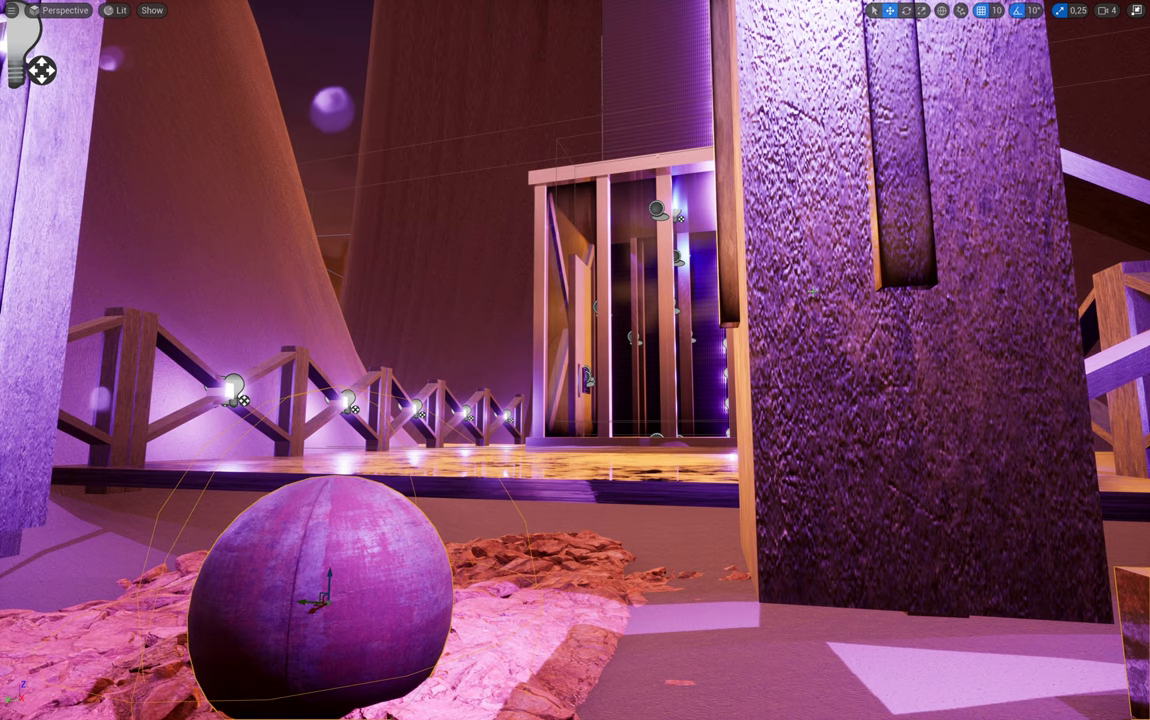
key("alt+p")
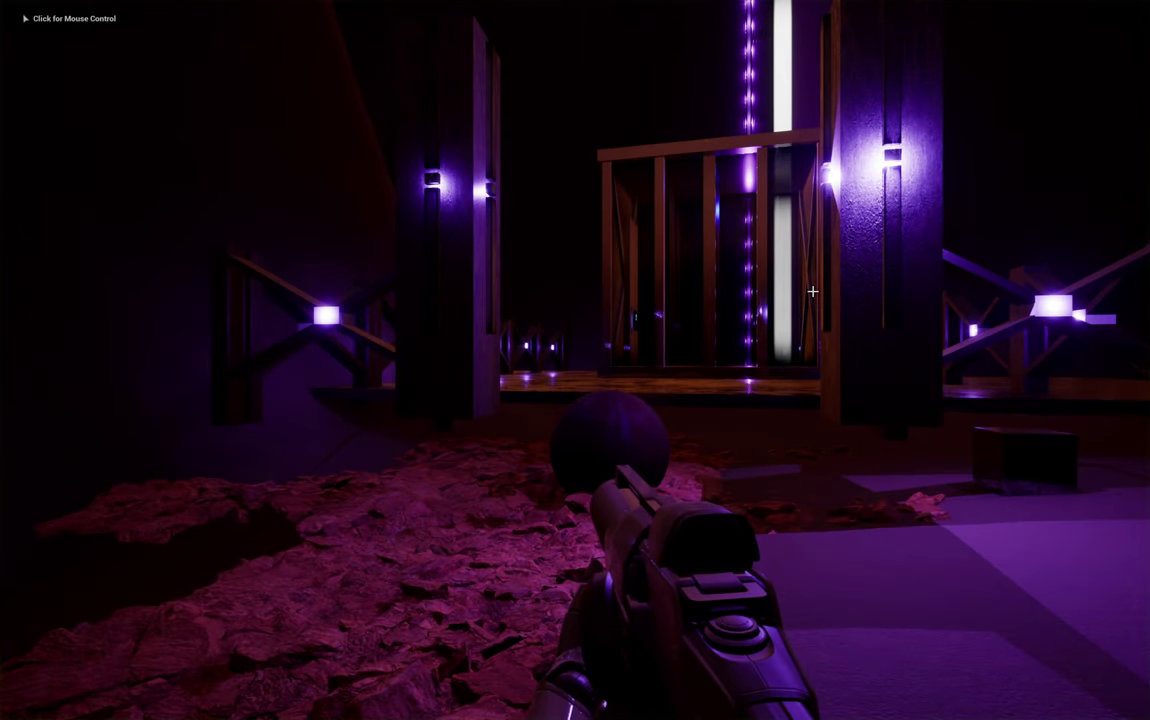
key("w")
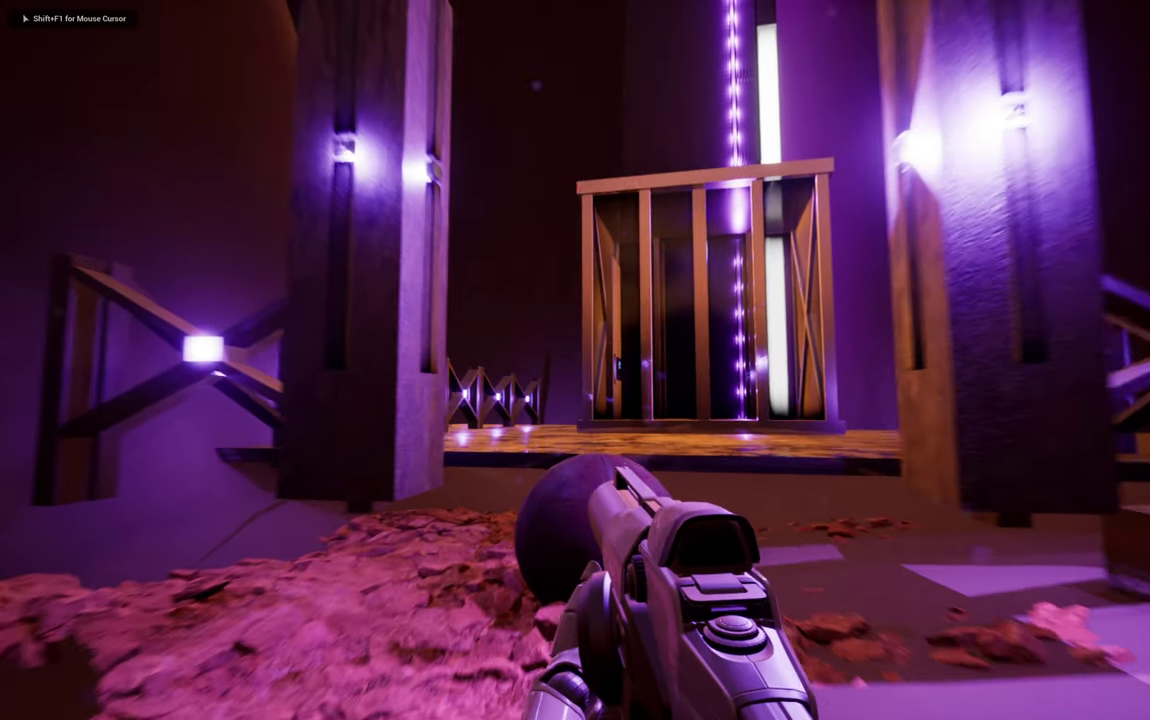
key("w")
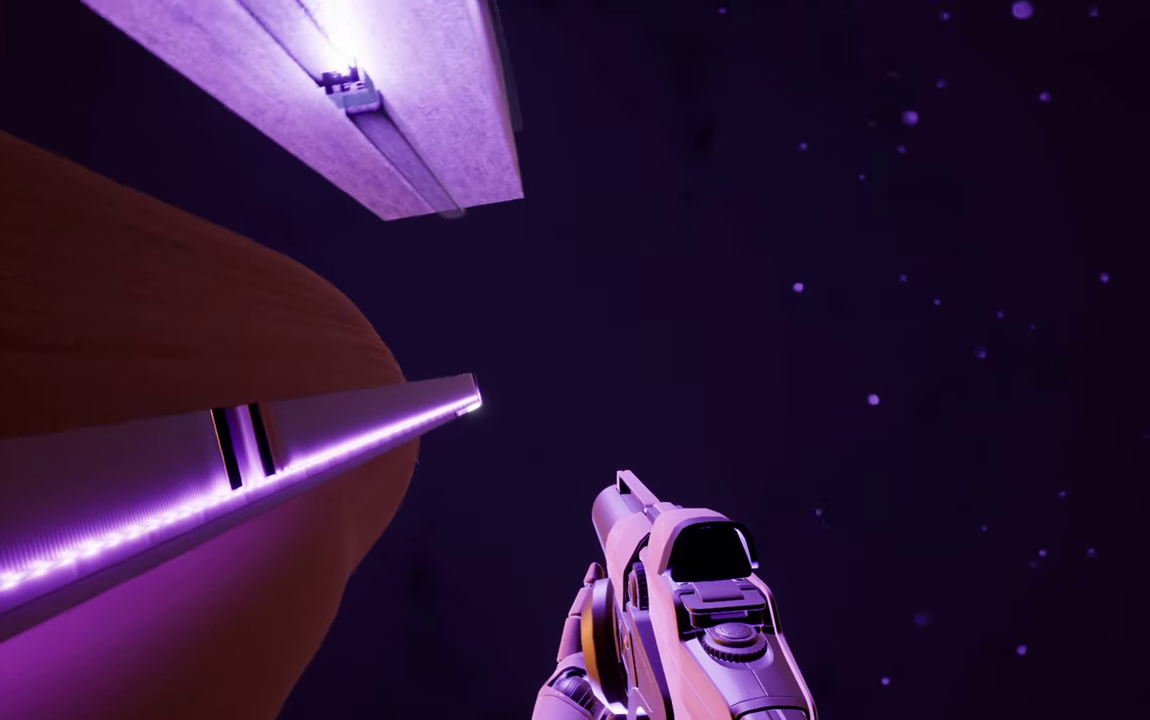
key("1")
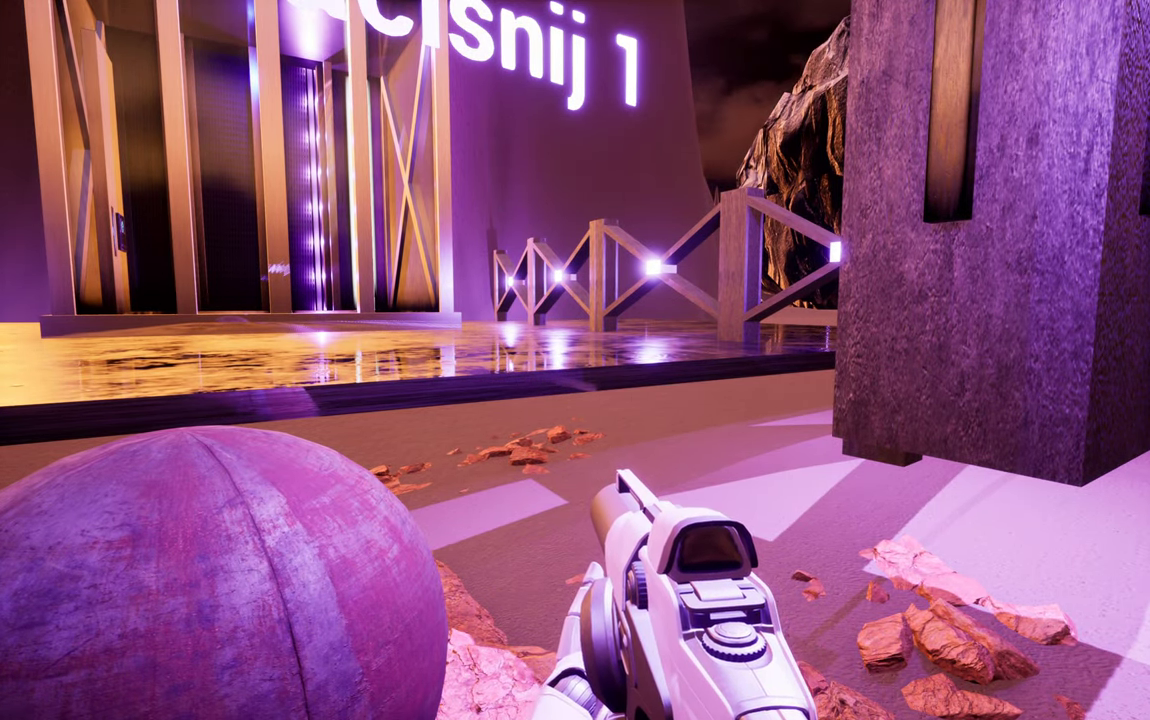
key("F11")
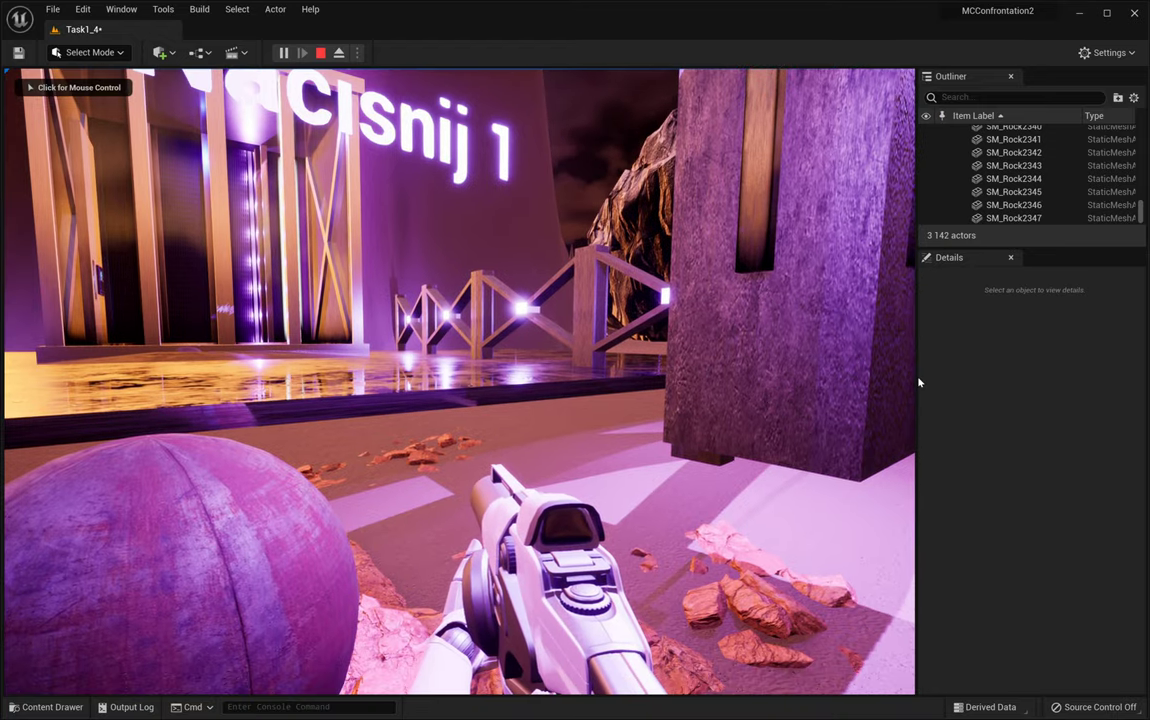
key("Escape")
Move the Cube component of Zespol_Obiektow in front of the column, to about X 176.67 and Y -340.
right_click_drag(712, 395, 860, 390)
scroll(712, 395, "down", 3)
scroll(733, 410, "up", 3)
right_click_drag(733, 410, 714, 404)
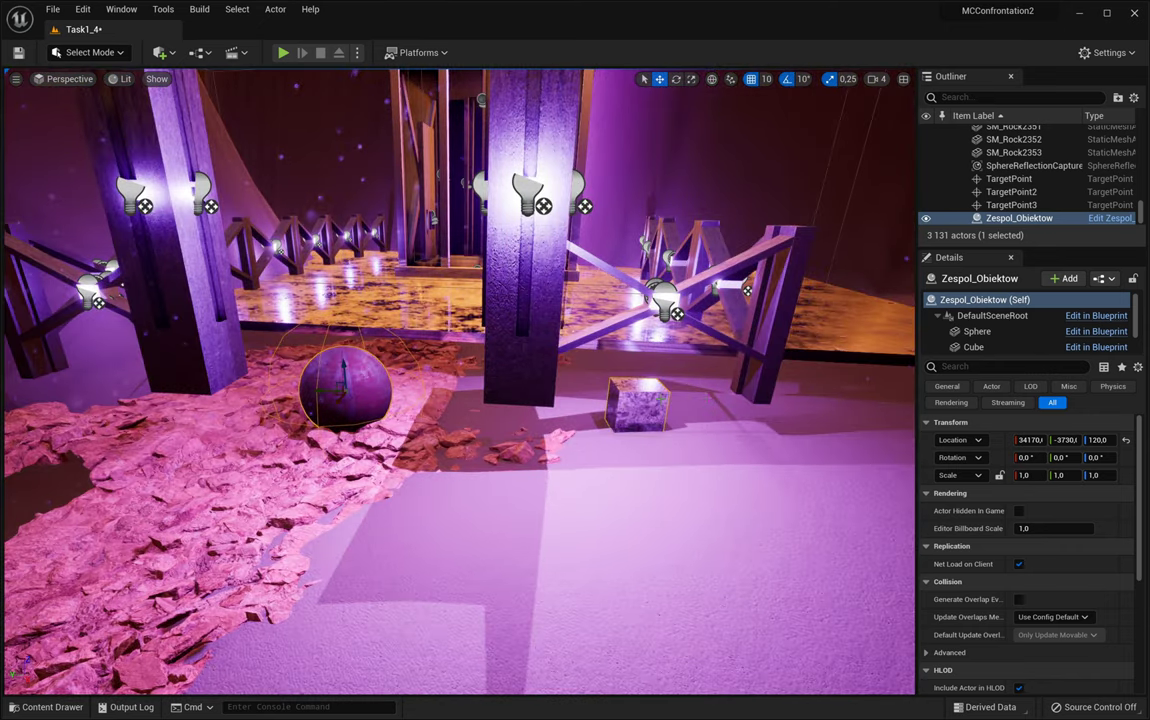
left_click(999, 346)
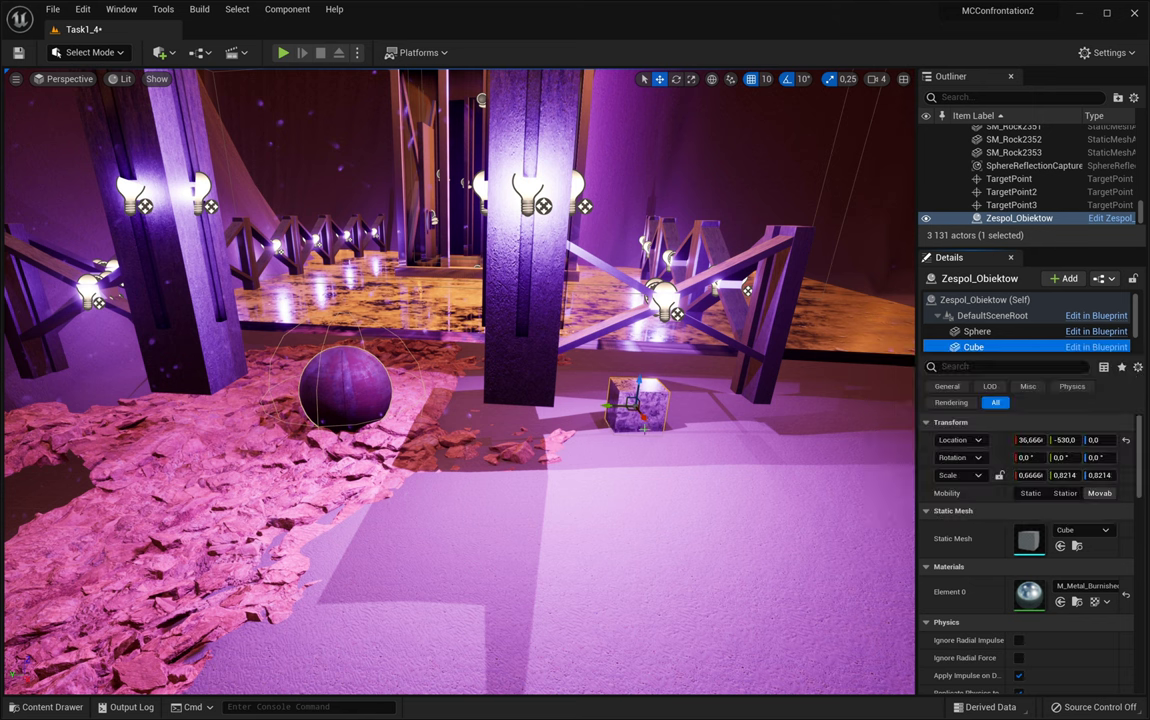
left_click_drag(646, 420, 503, 440)
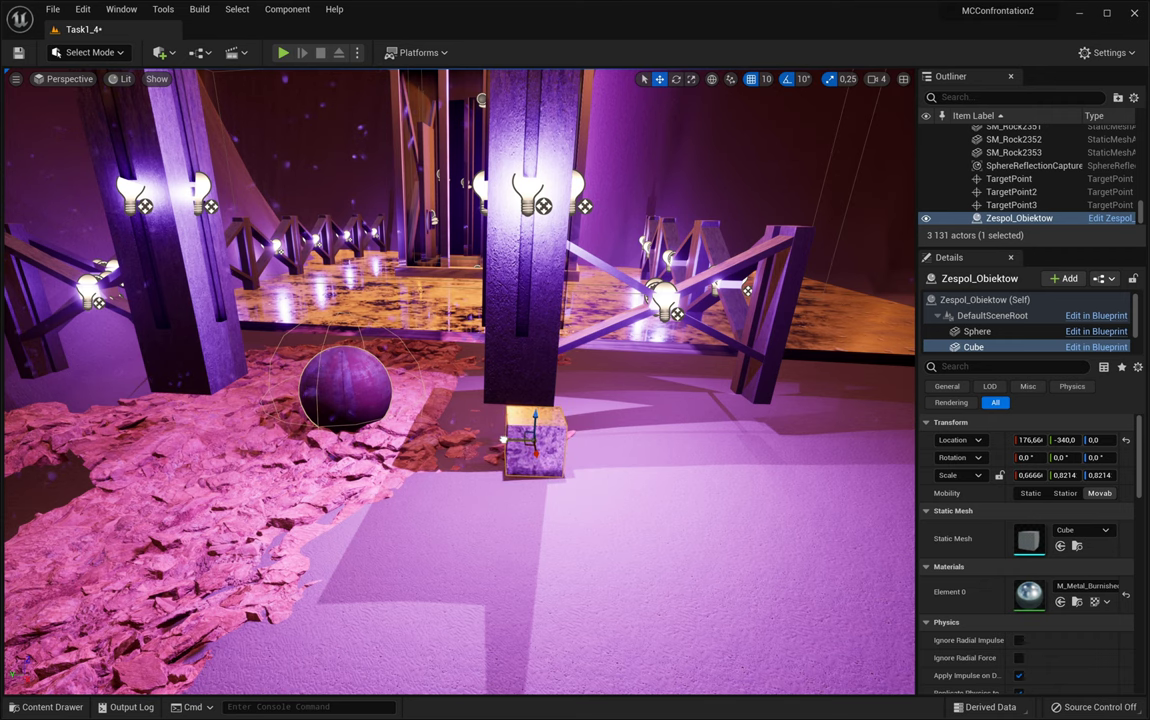
Play-test the level full screen with the repositioned cube, walk to the sphere to check the interaction, and end the session.
right_click_drag(424, 456, 484, 456)
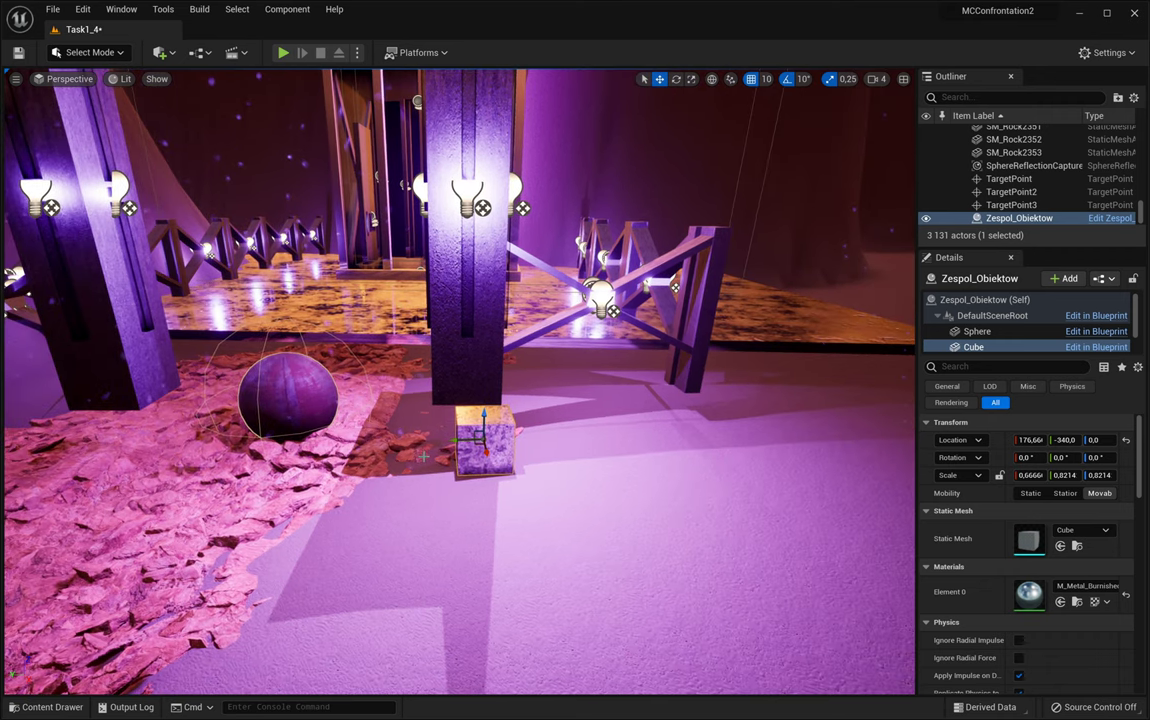
key("F11")
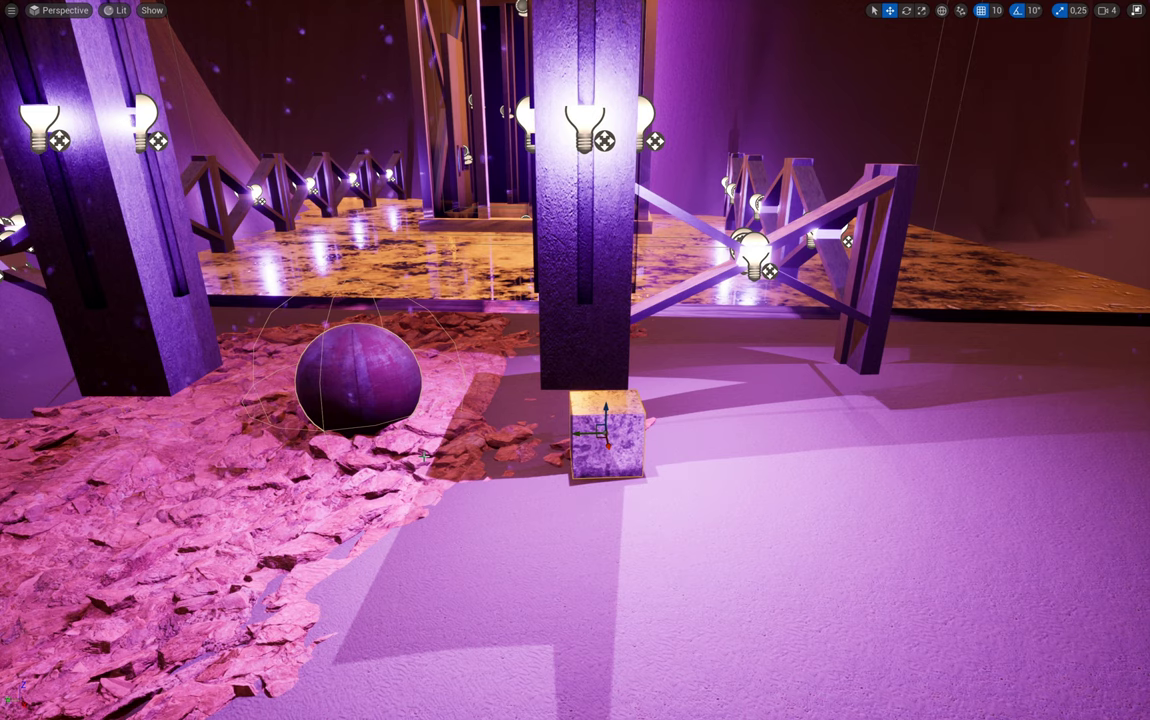
key("alt+p")
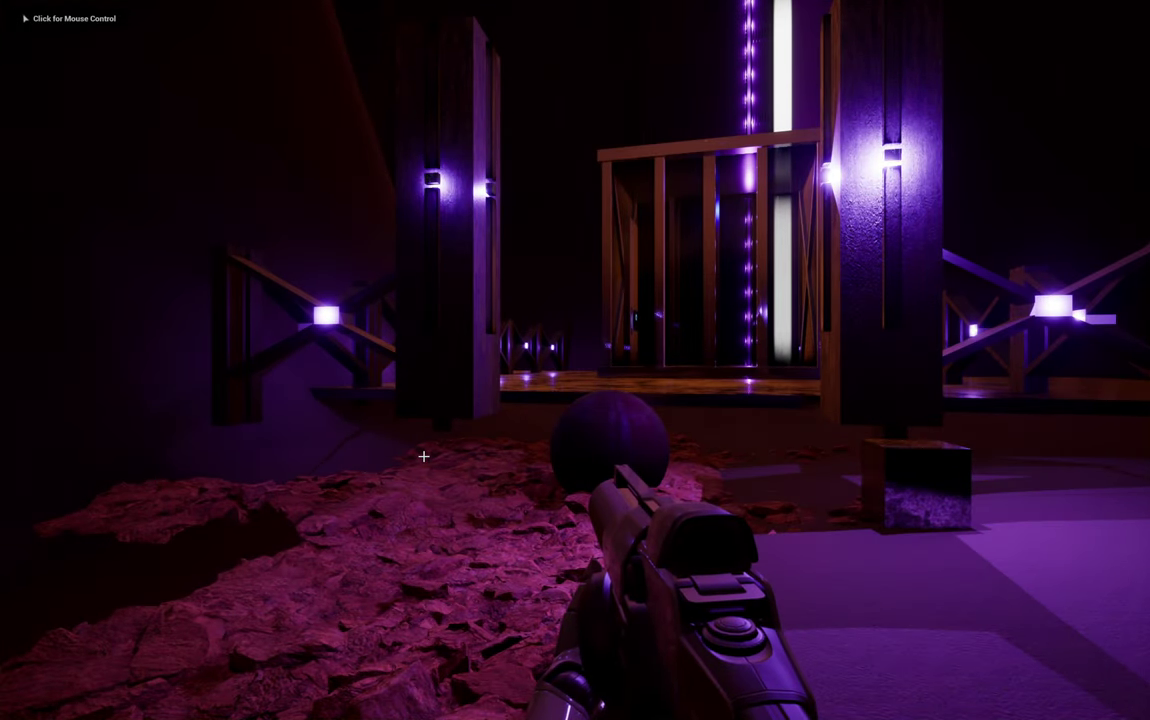
left_click(575, 360)
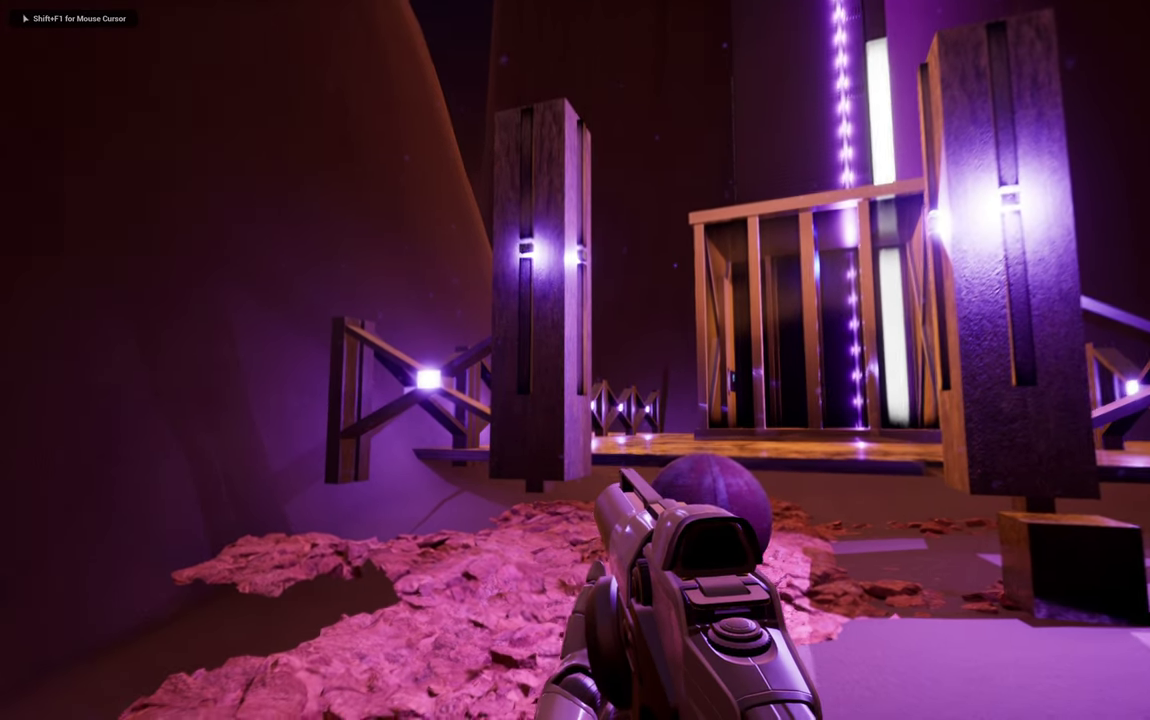
key("w")
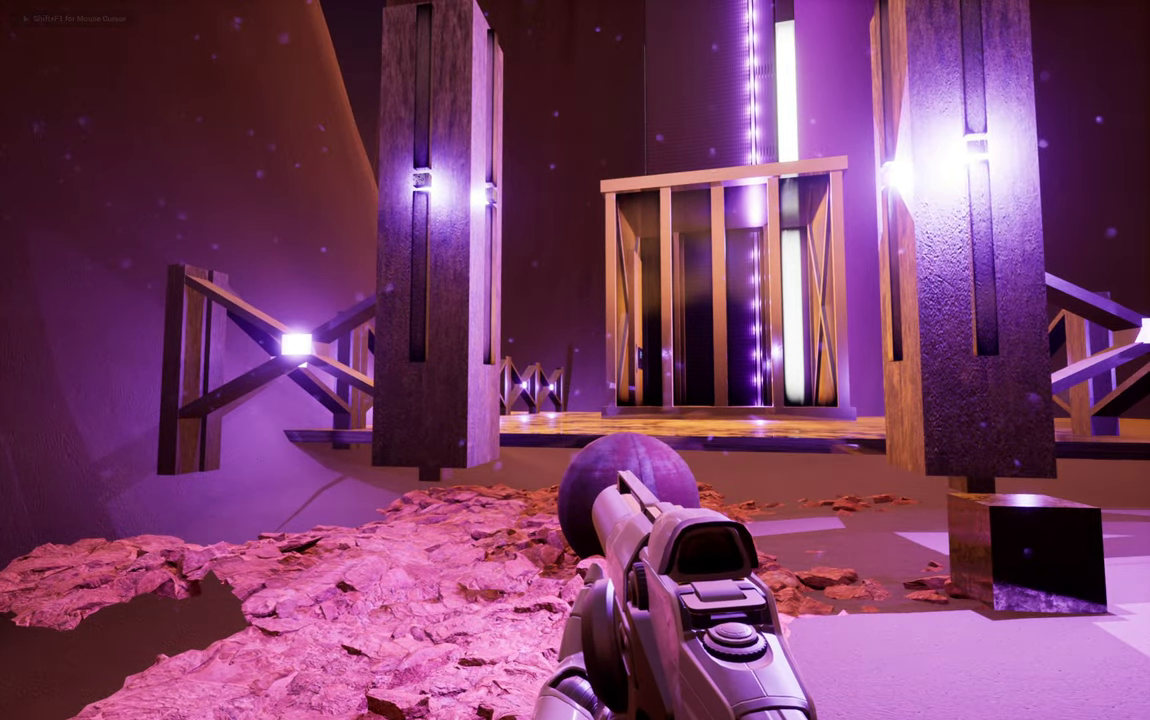
key("w")
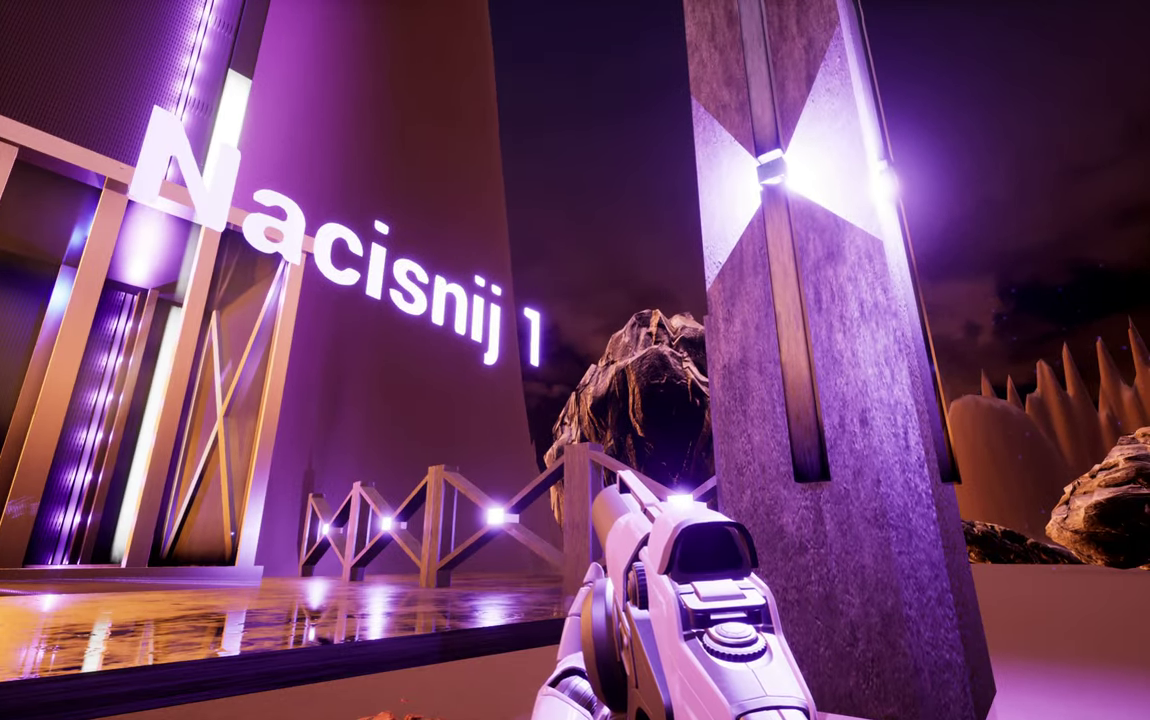
key("F11")
key("shift+F1")
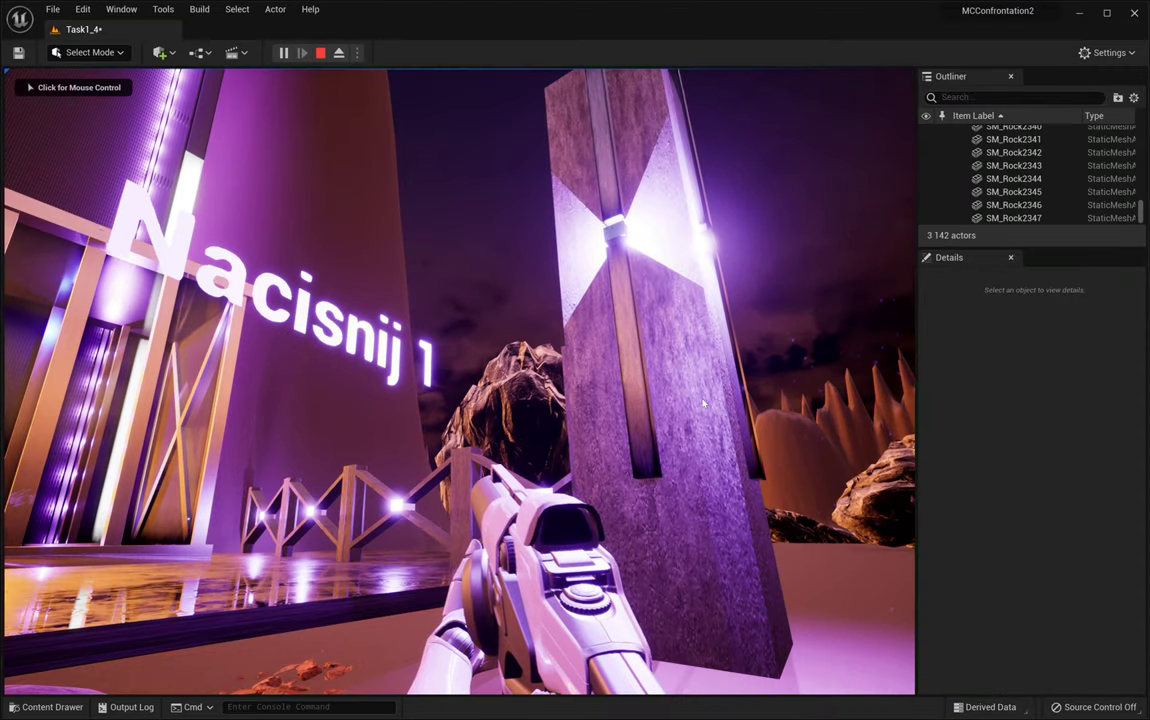
key("Escape")
Move the whole Zespol_Obiektow actor away from the column along the X axis to about X 34400.
right_click_drag(743, 373, 578, 386)
key("w")
scroll(579, 433, "down", 4)
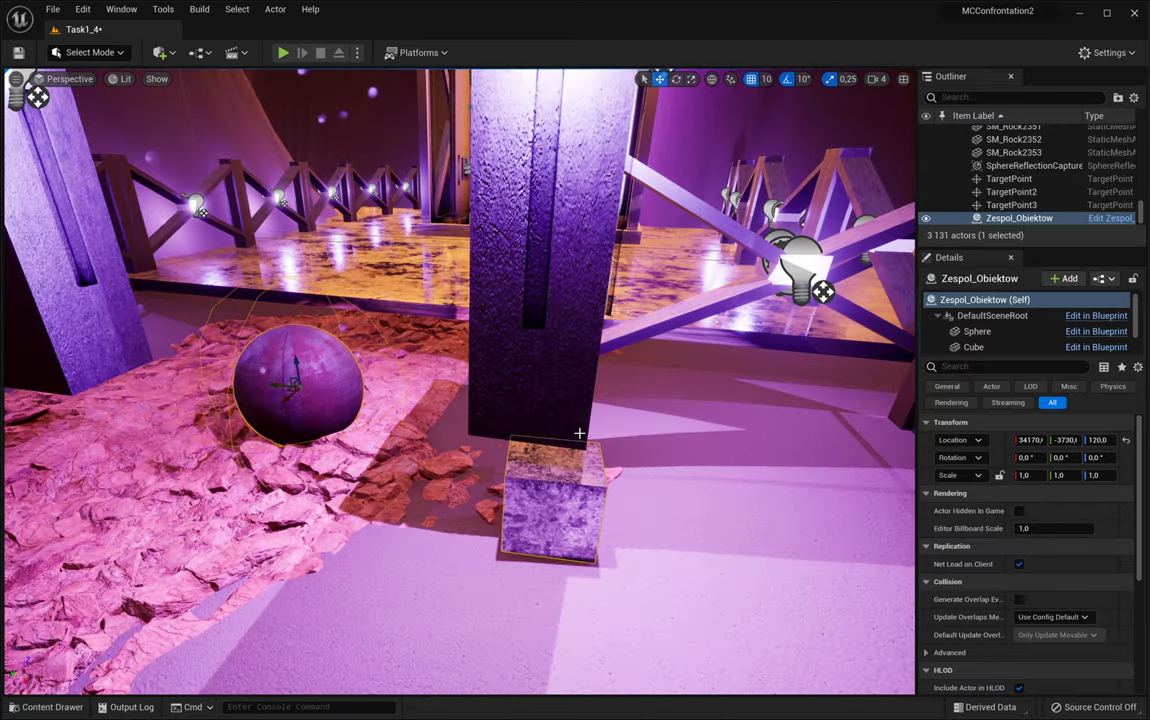
right_click_drag(579, 433, 450, 435)
key("w")
scroll(644, 465, "down", 5)
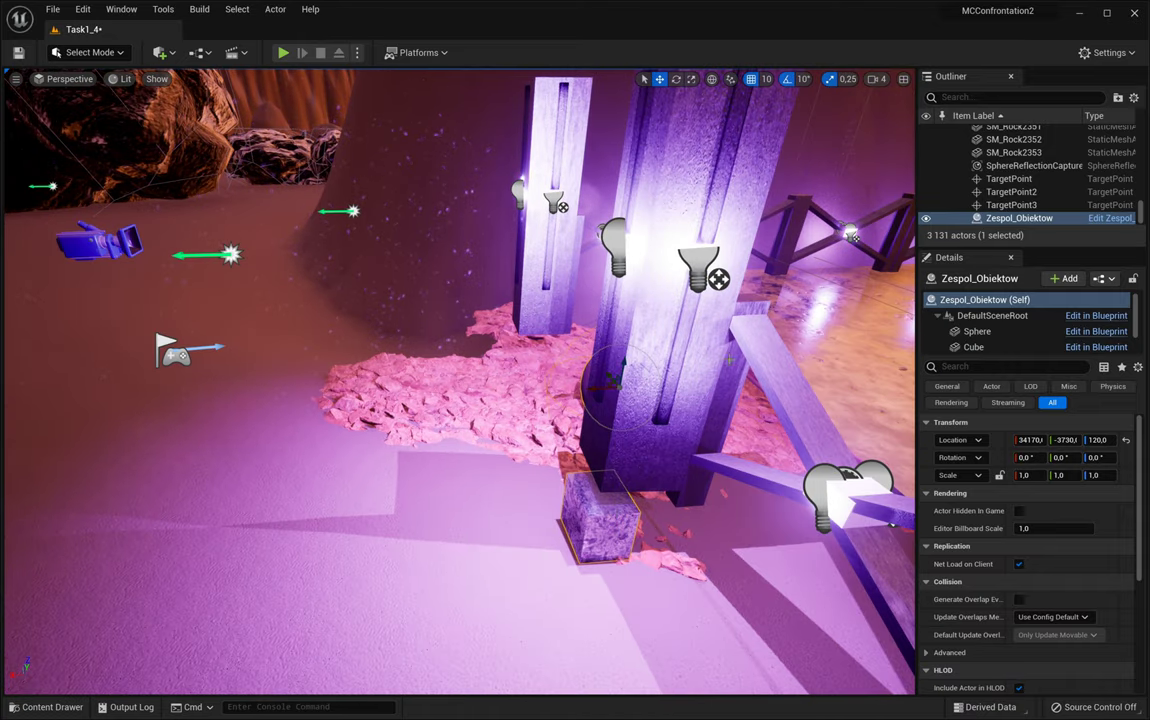
left_click_drag(603, 388, 489, 402)
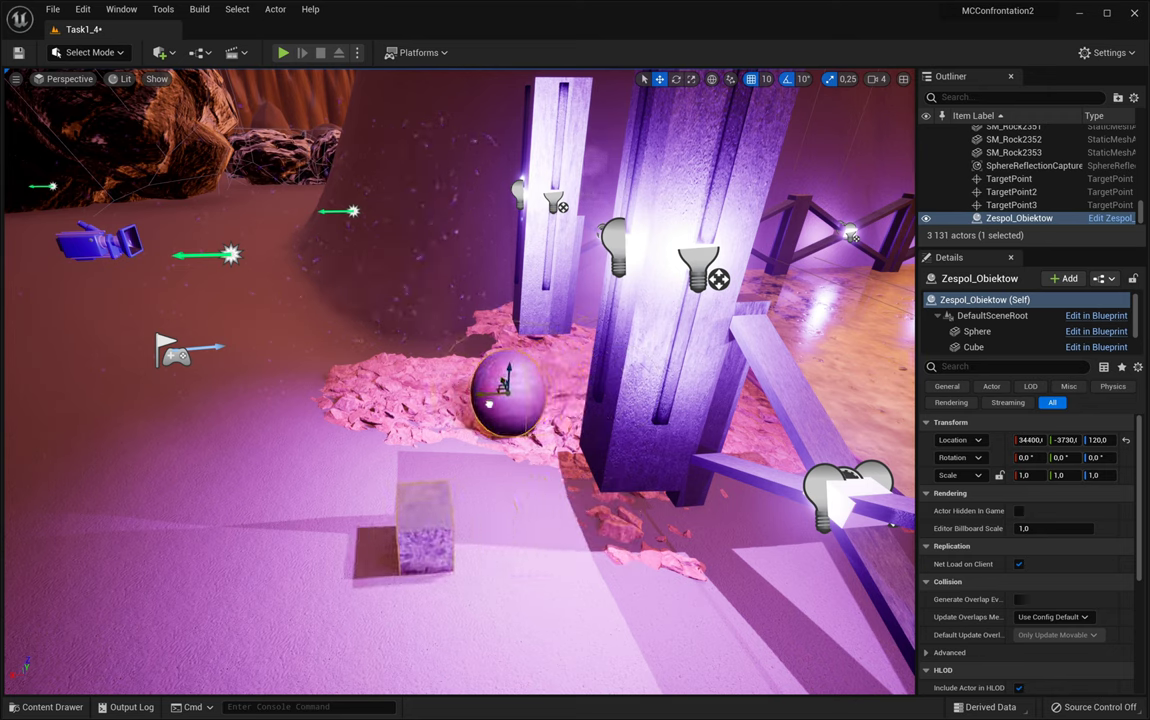
Move the Cube component of Zespol_Obiektow along the X axis to about X 46.67.
left_click(973, 347)
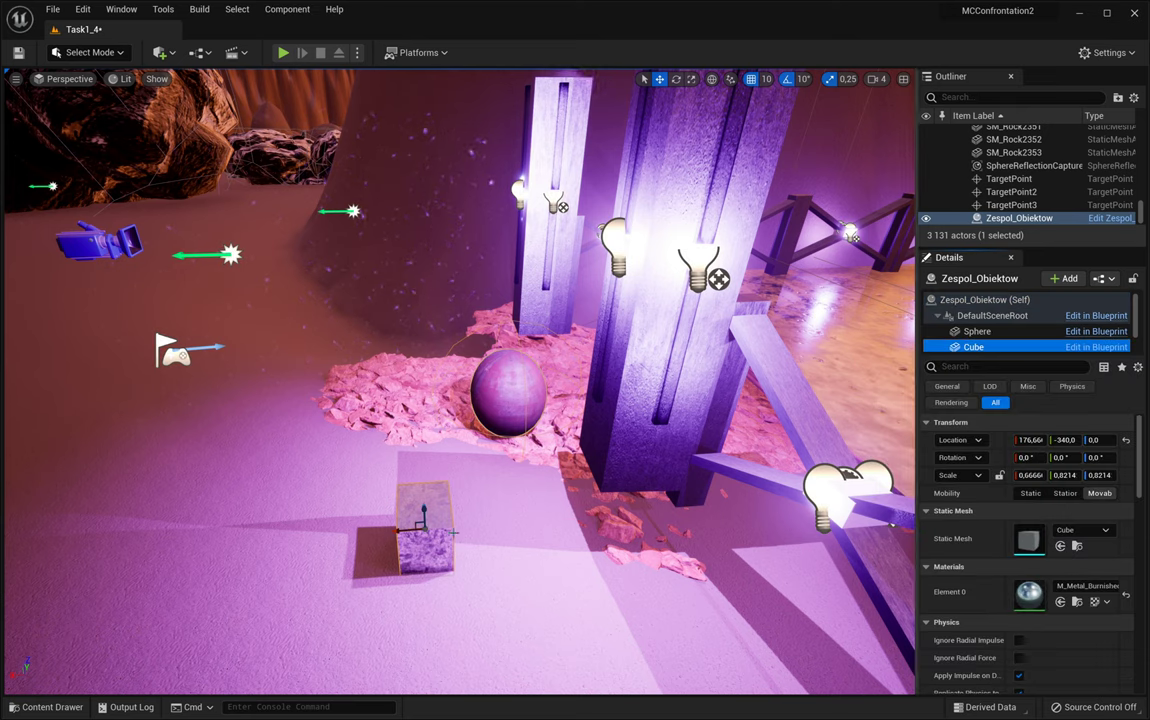
left_click_drag(403, 527, 494, 523)
mouse_move(470, 525)
right_mouse_down()
mouse_move(275, 455)
mouse_move(570, 490)
mouse_move(470, 524)
right_mouse_up()
key("w")
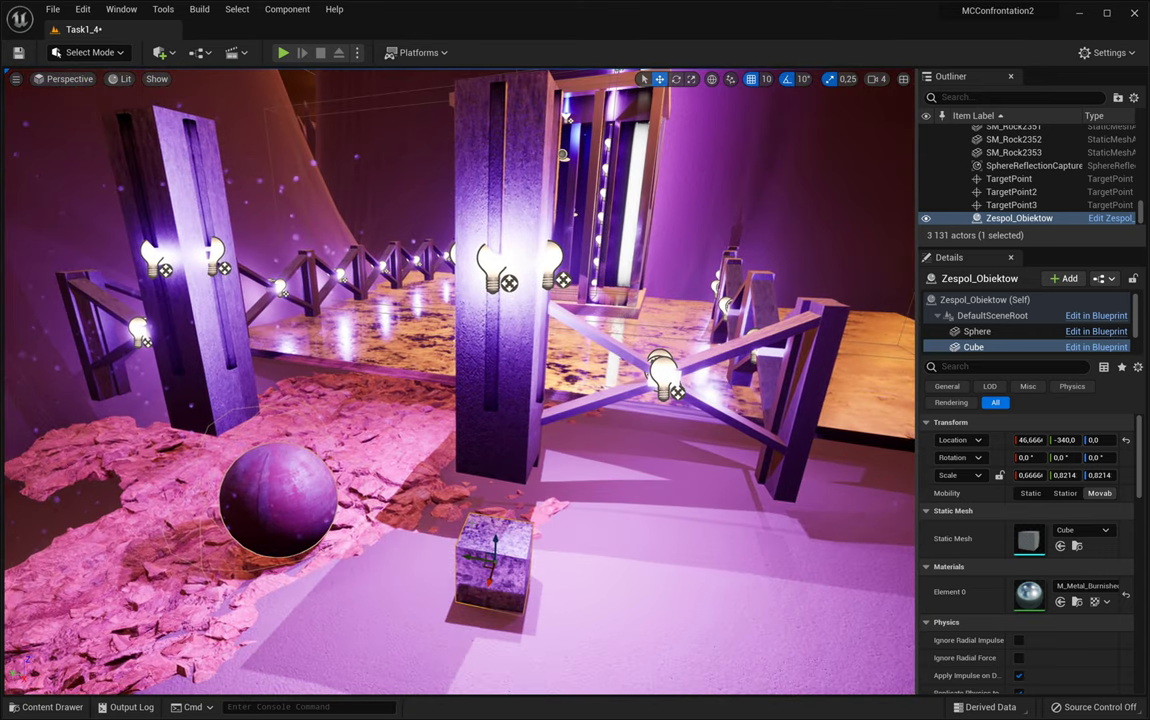
scroll(471, 522, "down", 4)
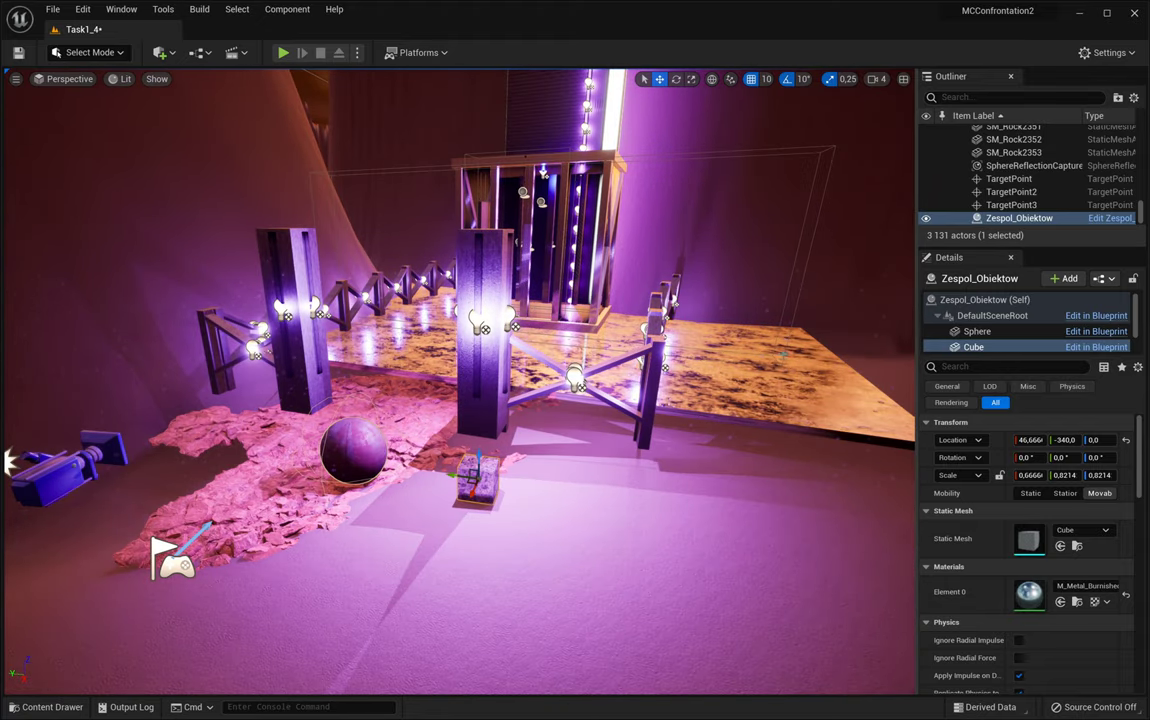
Shift the Sphere component of Zespol_Obiektow along the Y axis, settling it at Y 30.
left_click(977, 331)
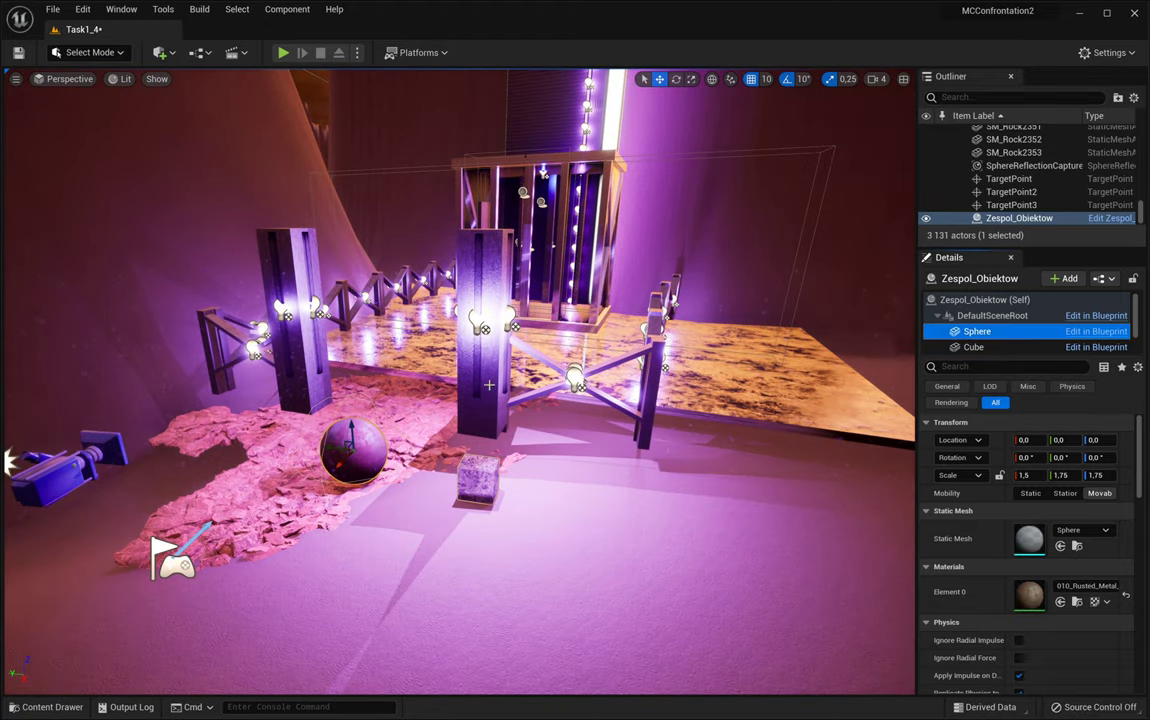
left_click_drag(326, 449, 253, 437)
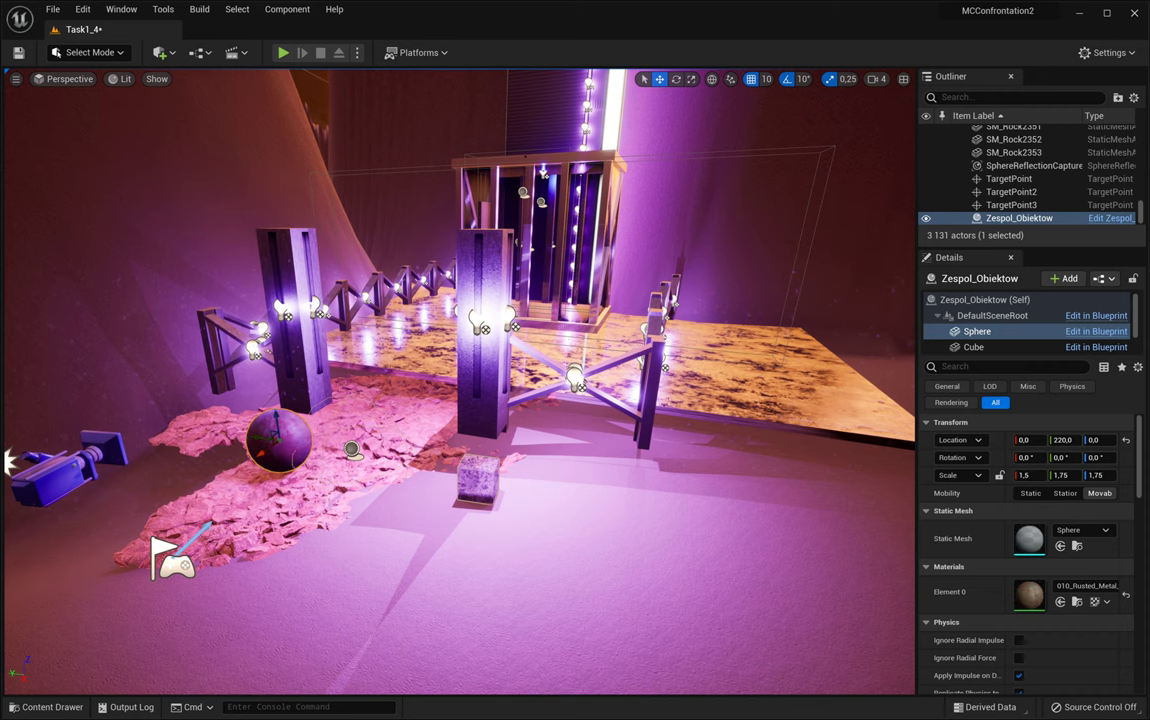
mouse_move(460, 380)
right_mouse_down()
mouse_move(482, 368)
mouse_move(456, 389)
right_mouse_up()
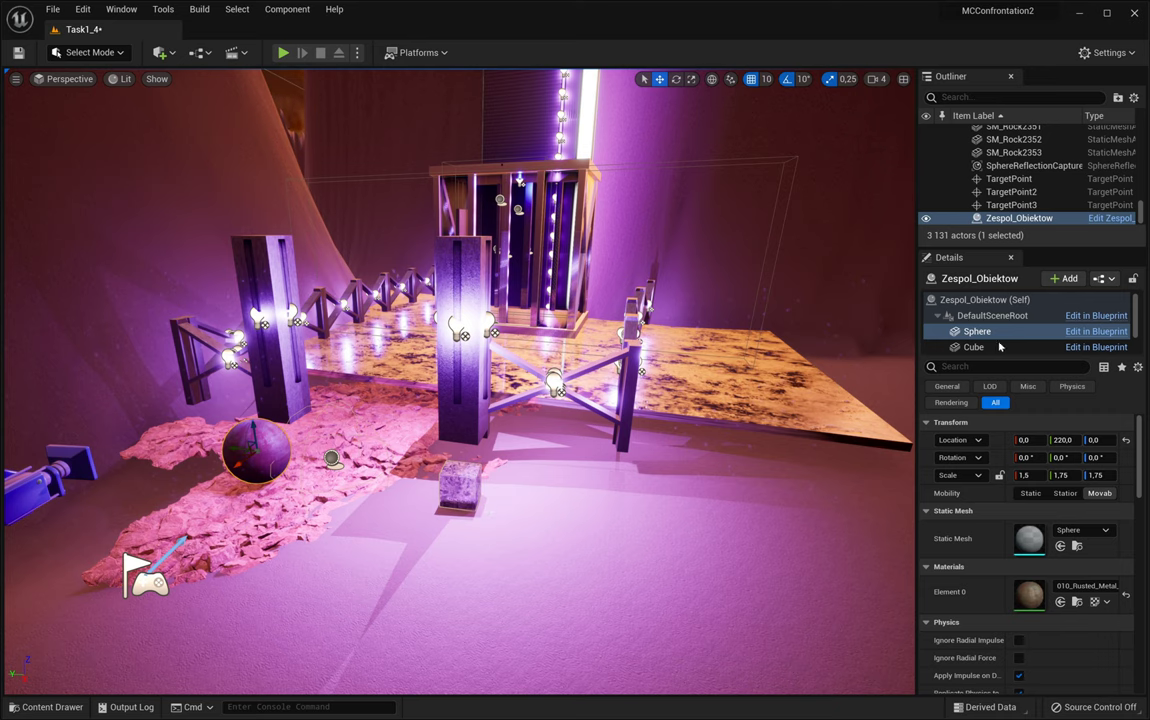
scroll(999, 346, "down", 2)
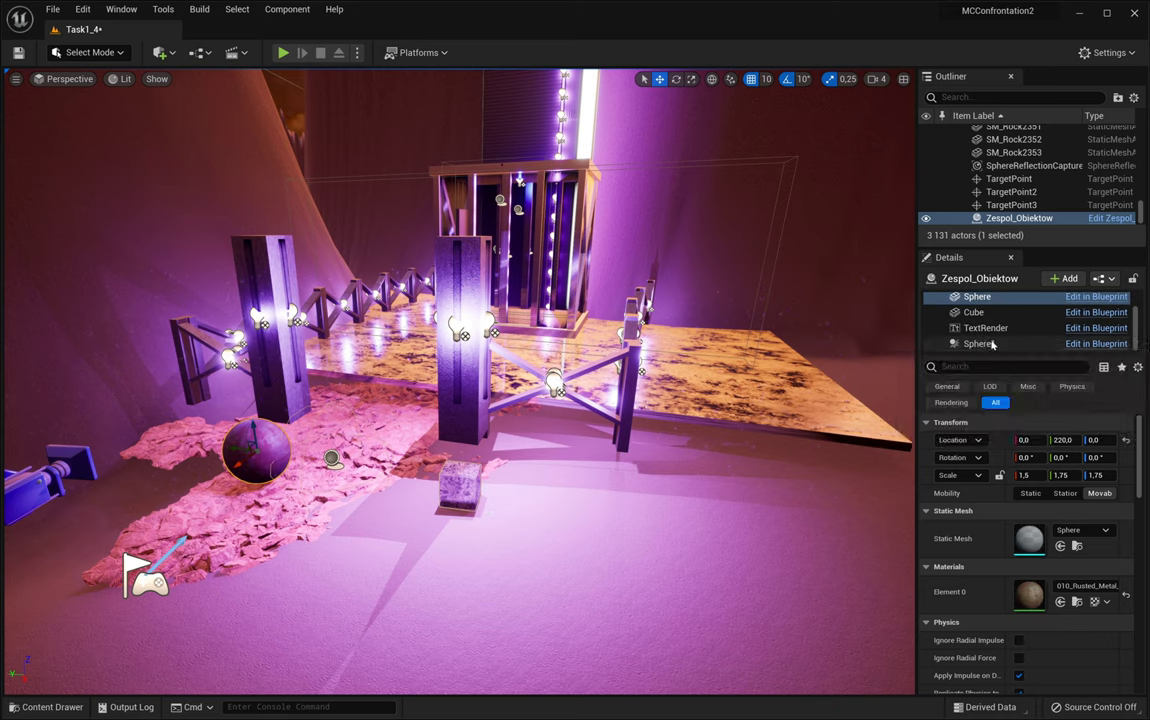
scroll(990, 346, "up", 2)
scroll(992, 345, "down", 2)
scroll(990, 345, "up", 2)
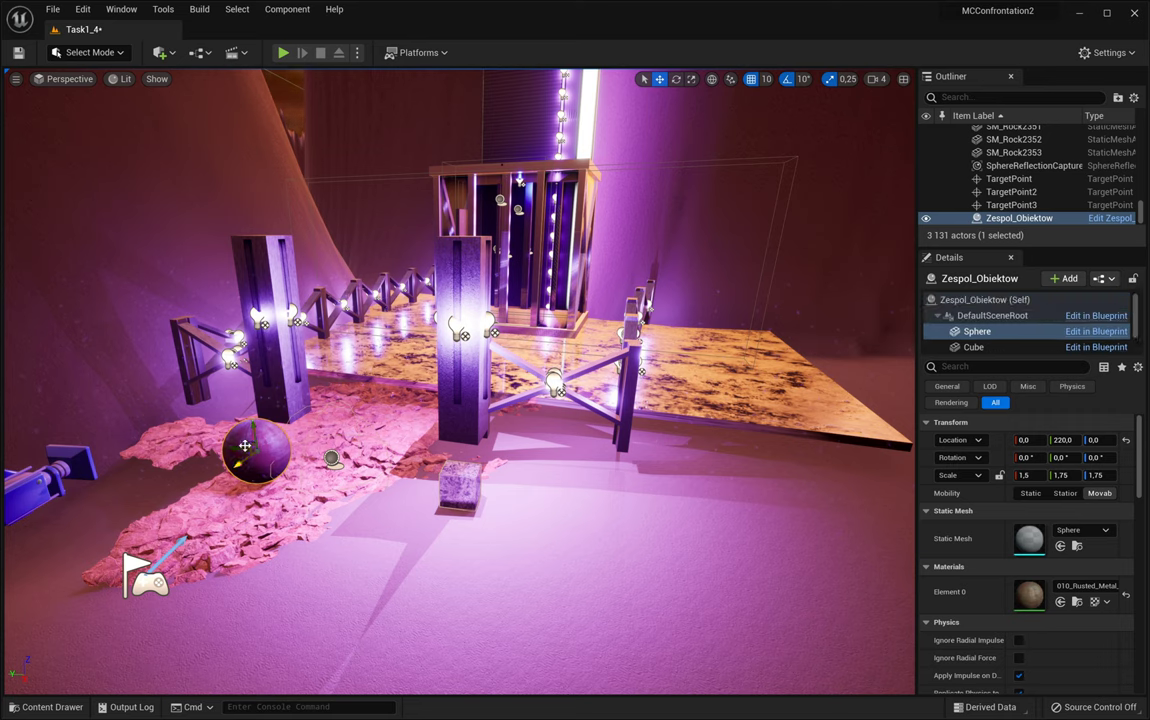
left_click_drag(234, 449, 306, 455)
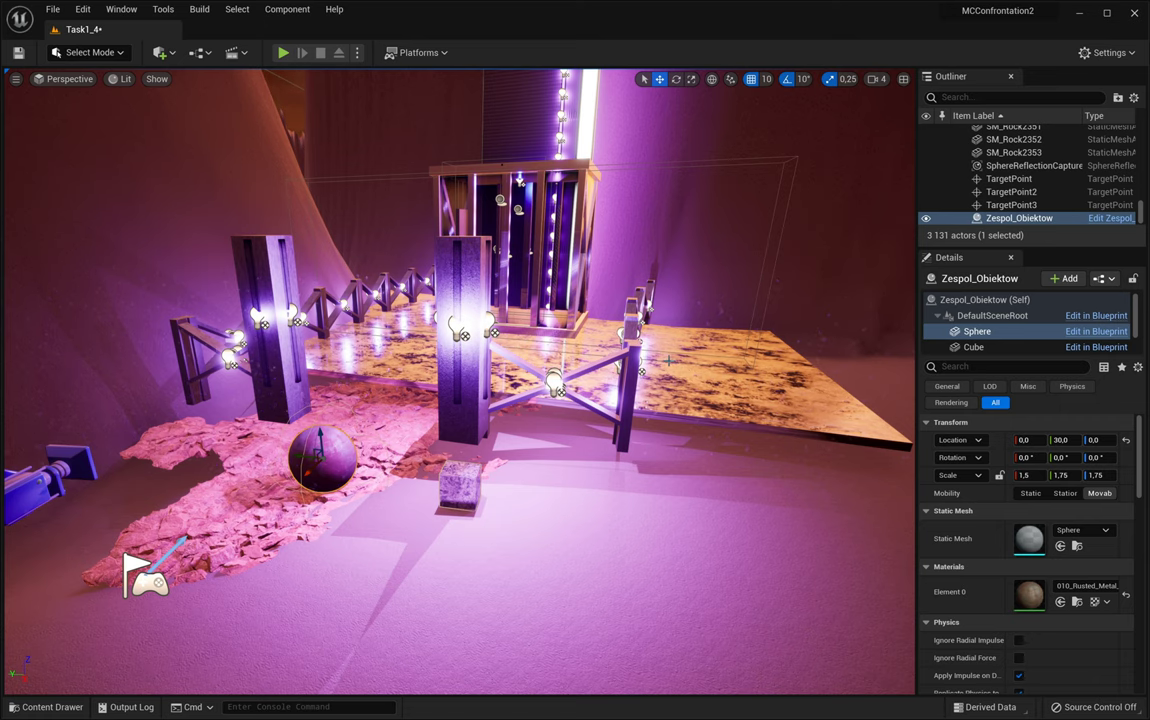
Play-test the level full screen, walk to the sphere, trigger the cube with 1, watch its flight path, and end the session.
key("F11")
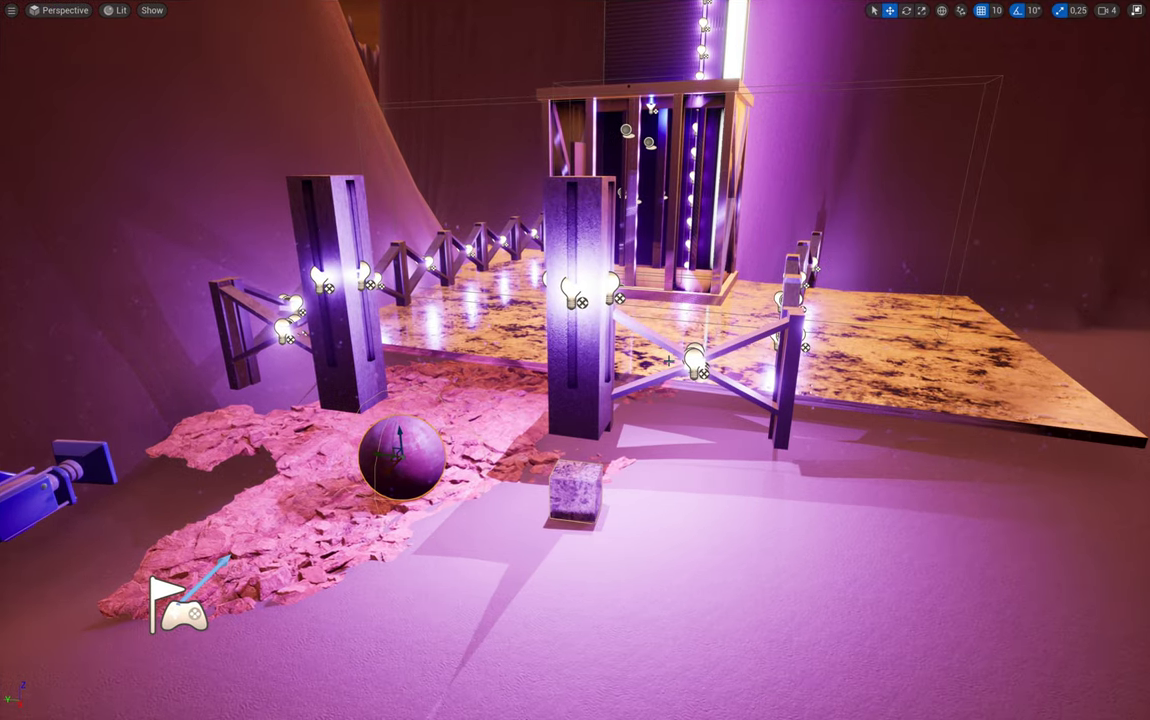
key("alt+p")
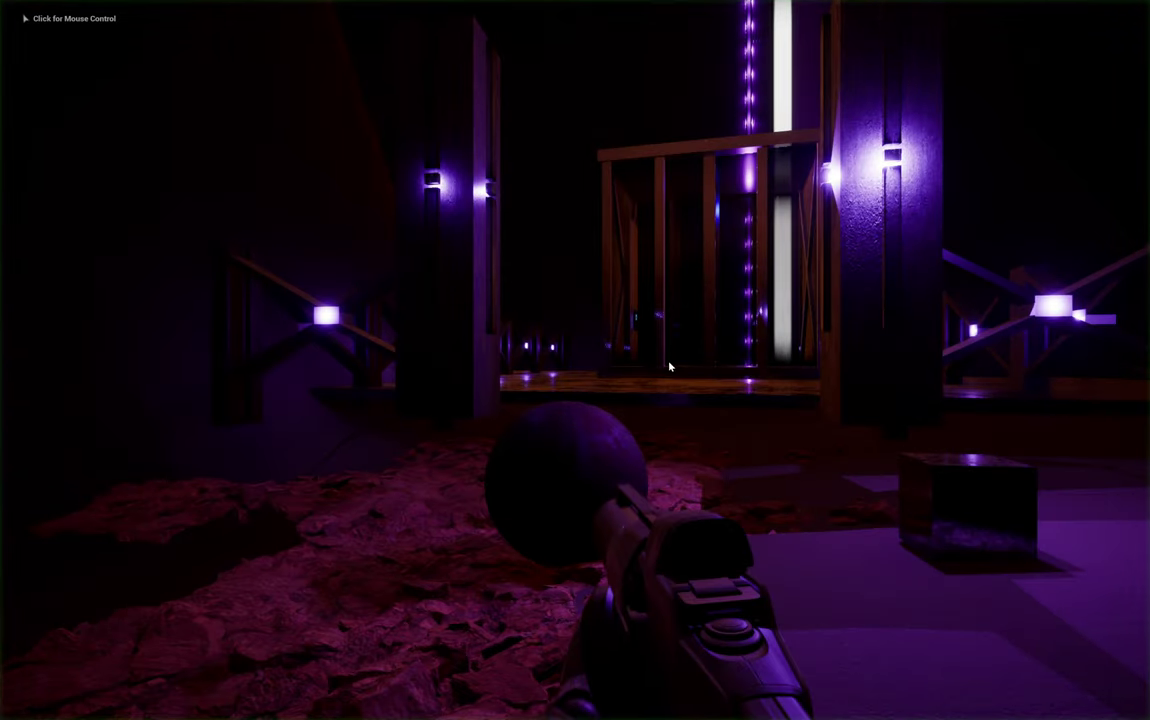
key("w")
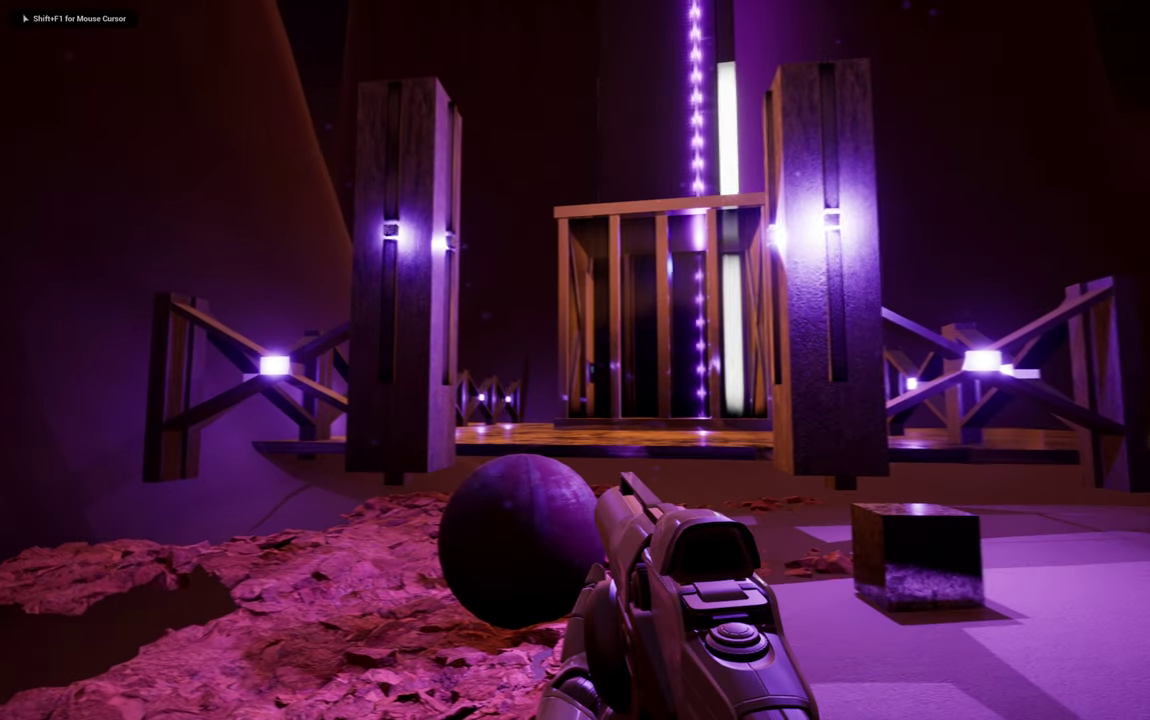
key("w")
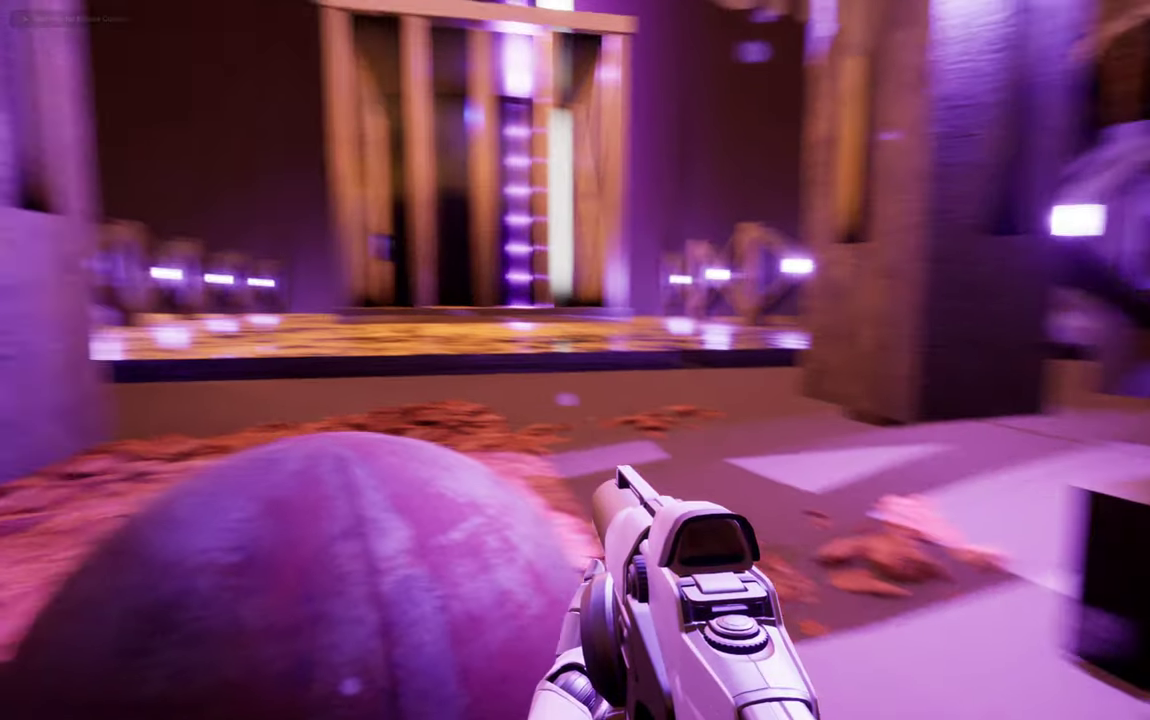
key("w")
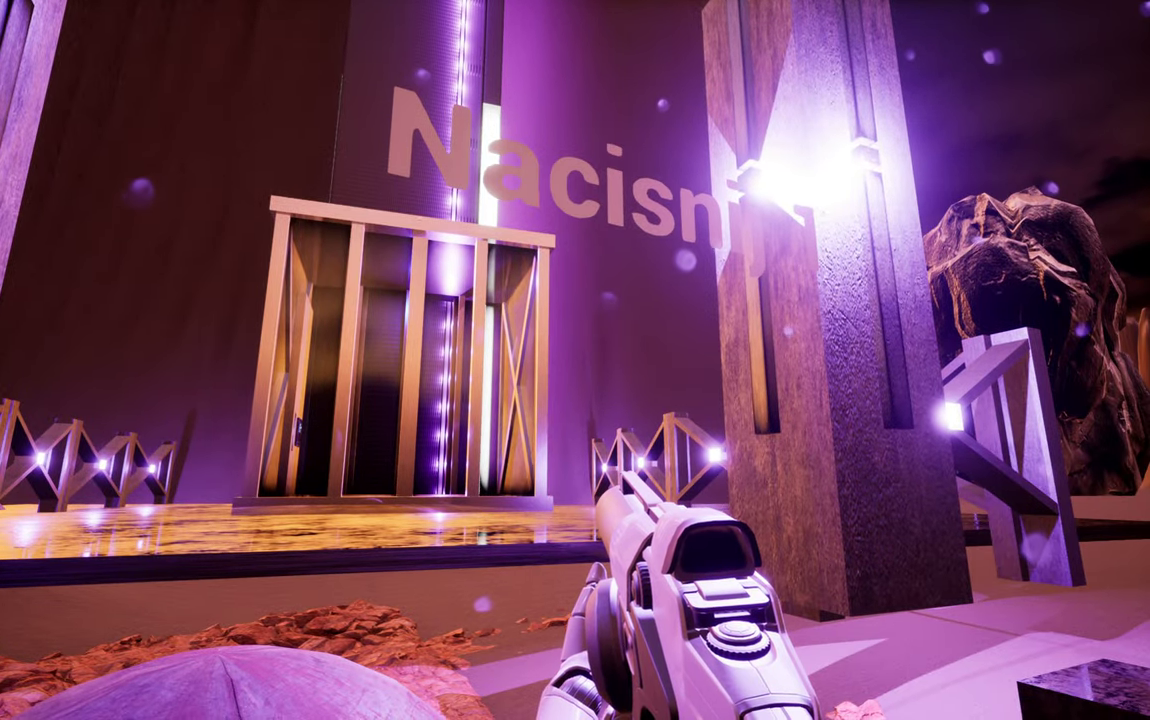
key("w")
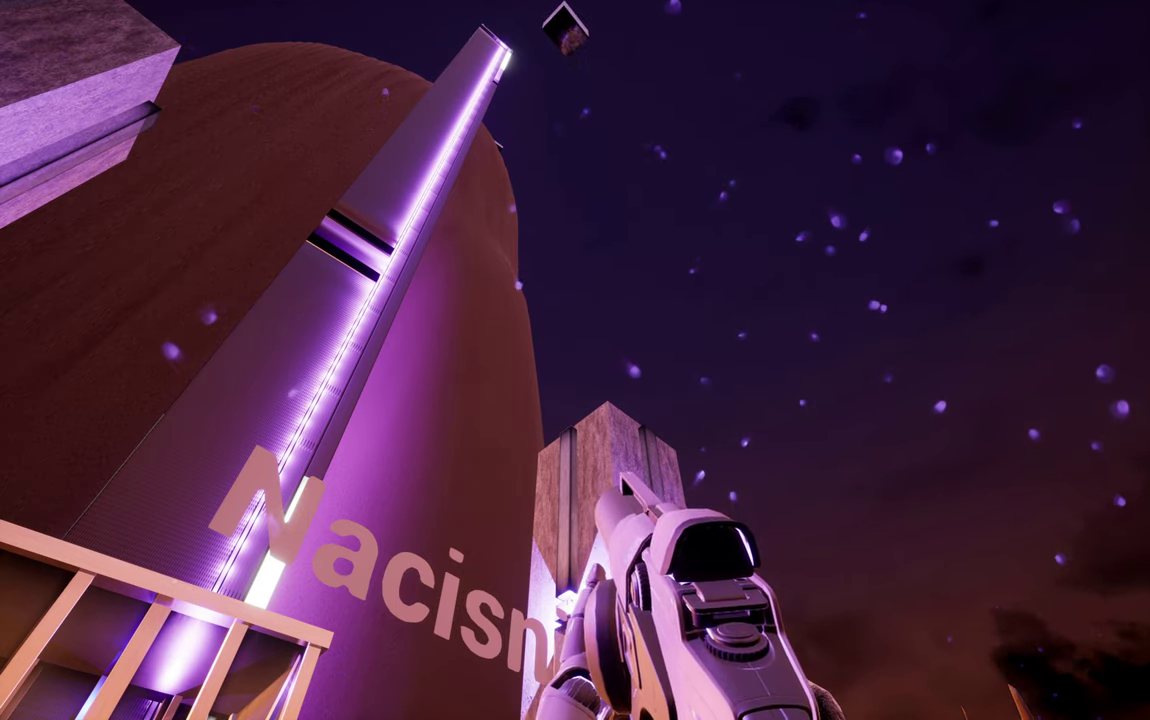
key("F11")
key("Escape")
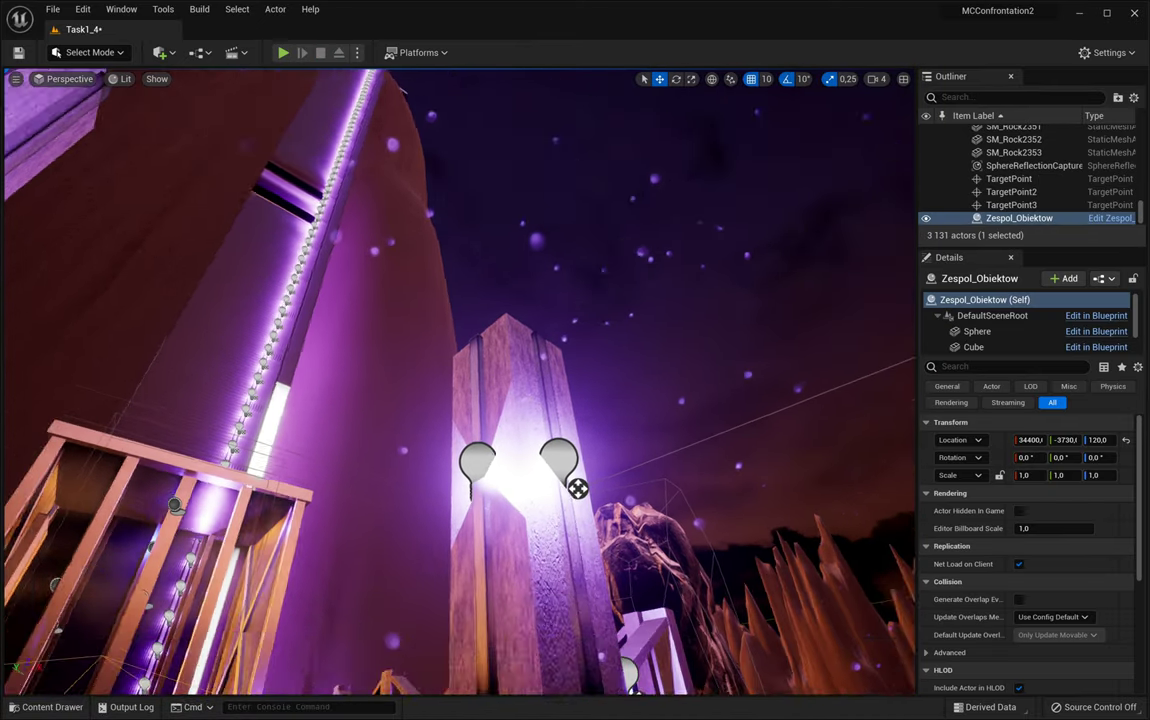
Bring the sphere and cube into view and duplicate the Zespol_Obiektow actor.
right_click_drag(727, 211, 640, 430)
key("s")
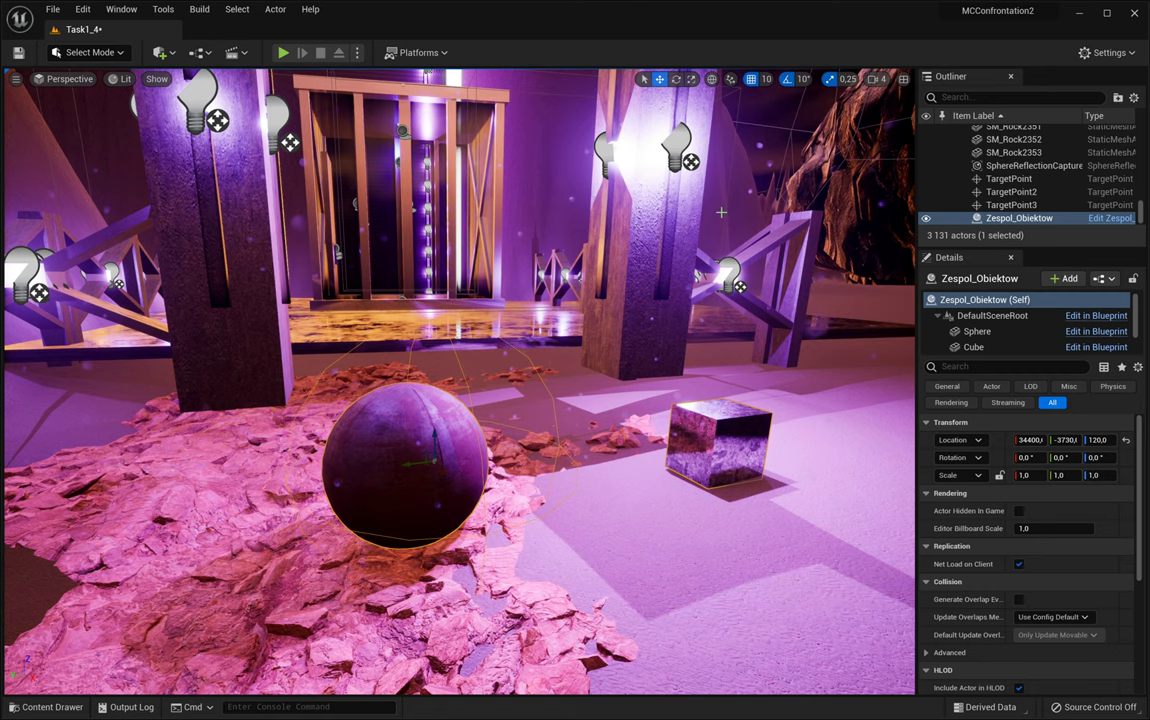
scroll(720, 212, "down", 3)
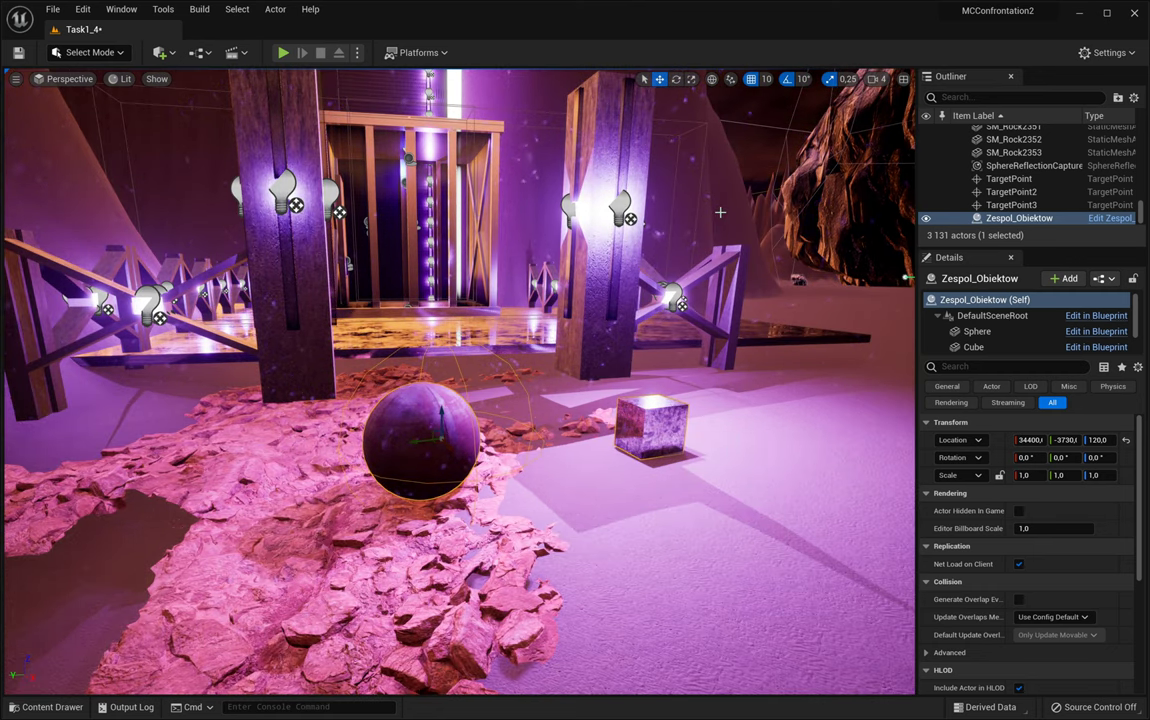
right_click_drag(702, 224, 712, 232)
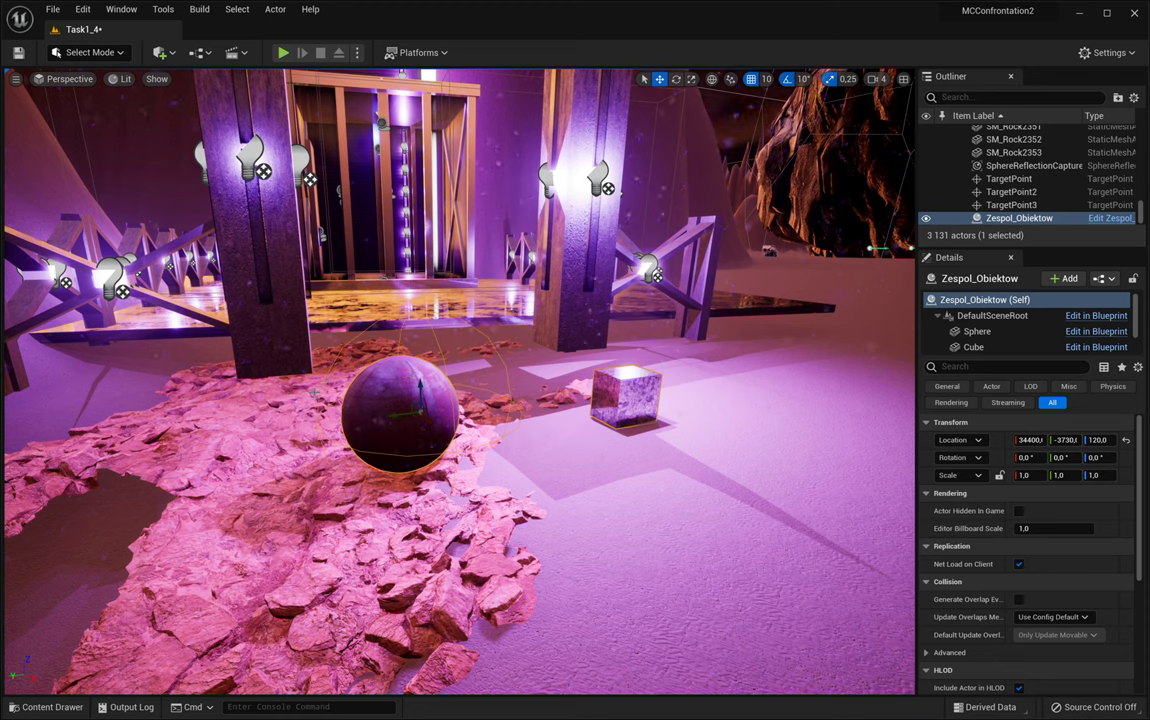
right_click(365, 395)
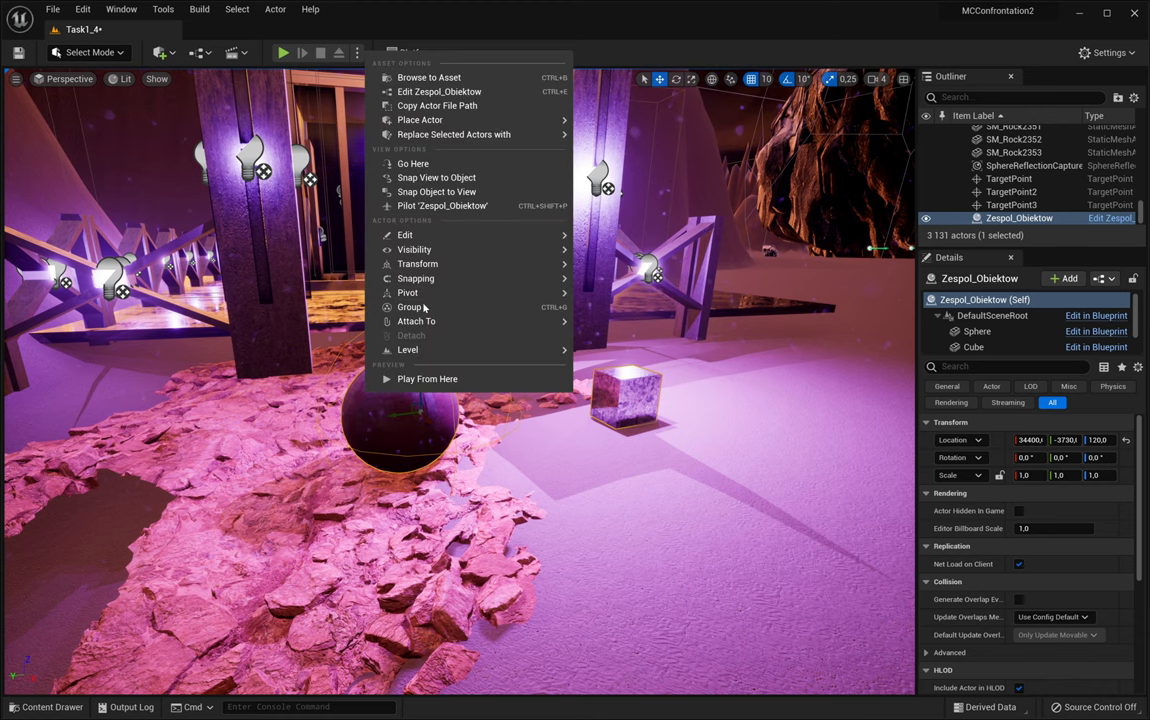
mouse_move(559, 239)
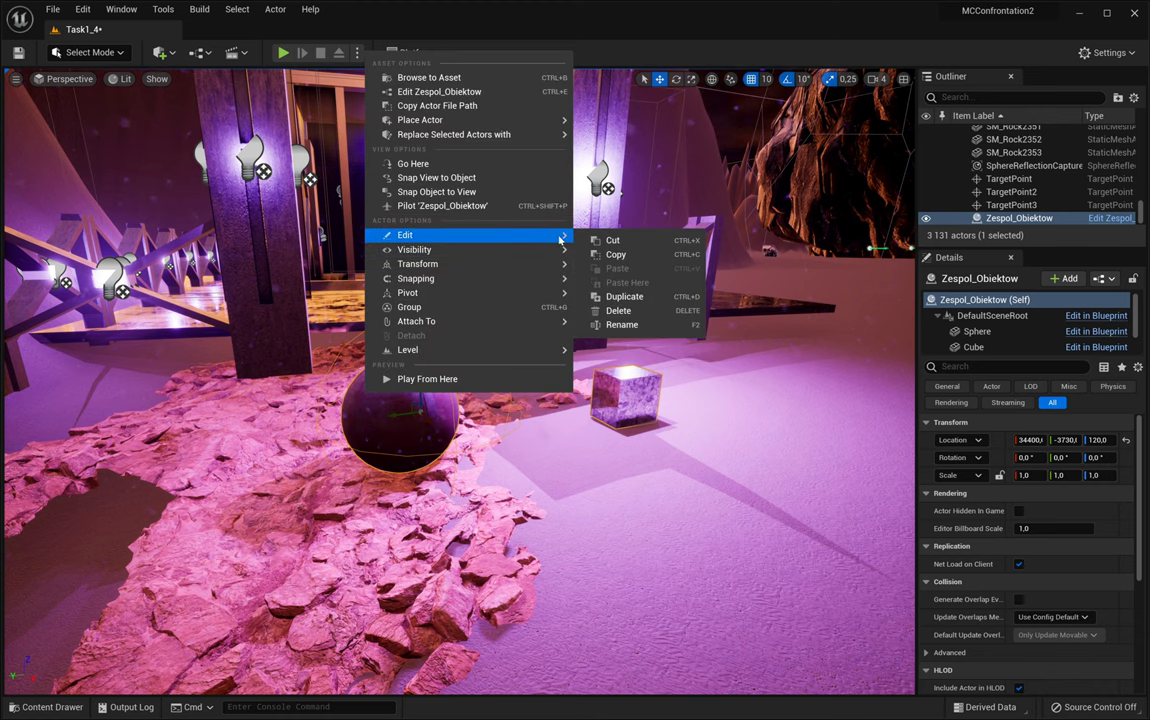
left_click(622, 297)
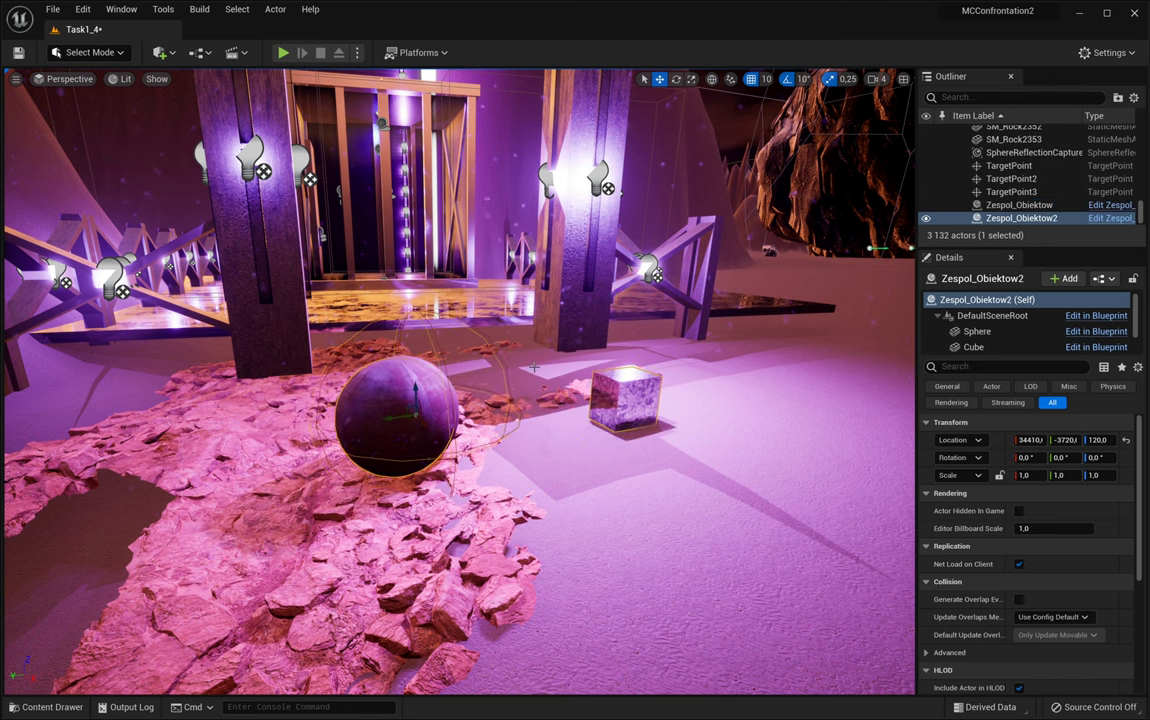
Move the duplicated Zespol_Obiektow2 actor far from the original onto the open sand, to about Y -5560 and Z 190.
left_click_drag(410, 417, 905, 348)
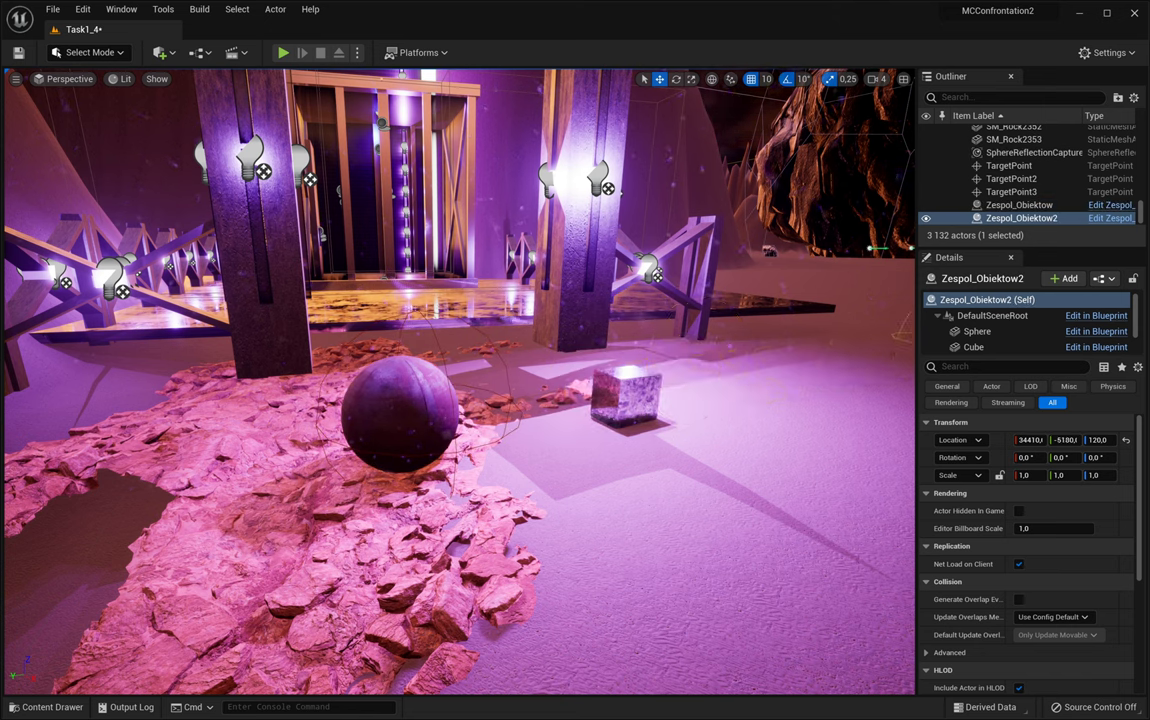
right_click_drag(806, 411, 950, 388)
left_click_drag(599, 332, 598, 312)
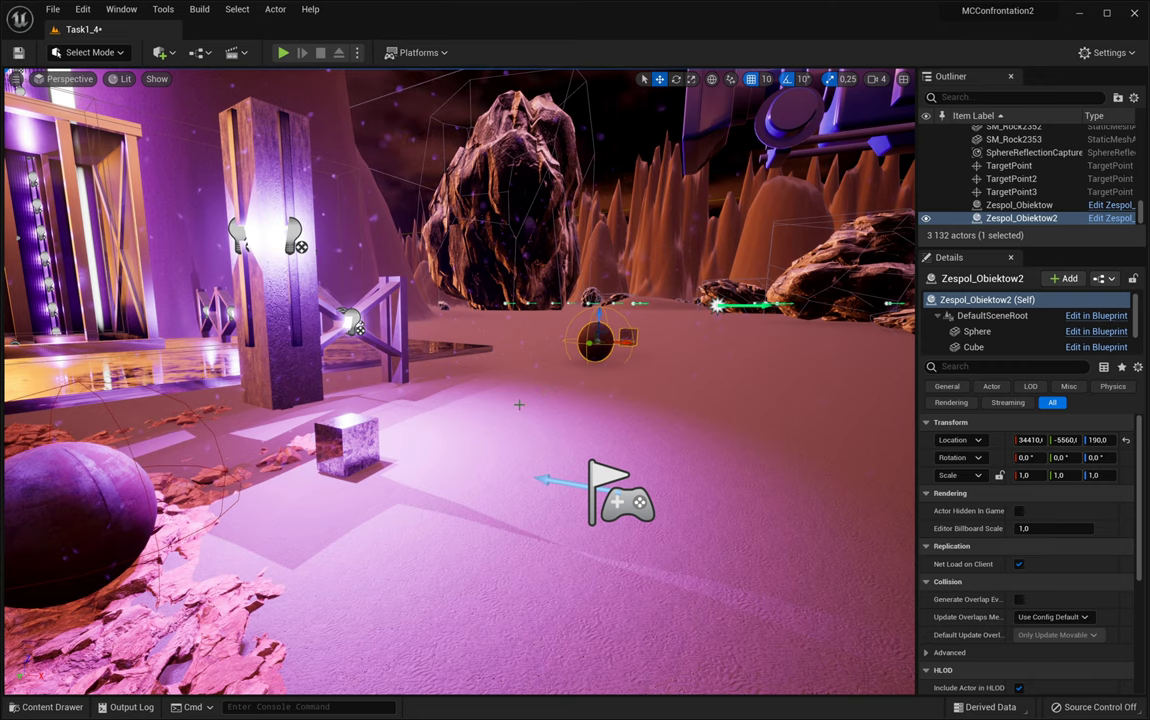
right_click_drag(519, 404, 510, 464)
scroll(519, 404, "down", 10)
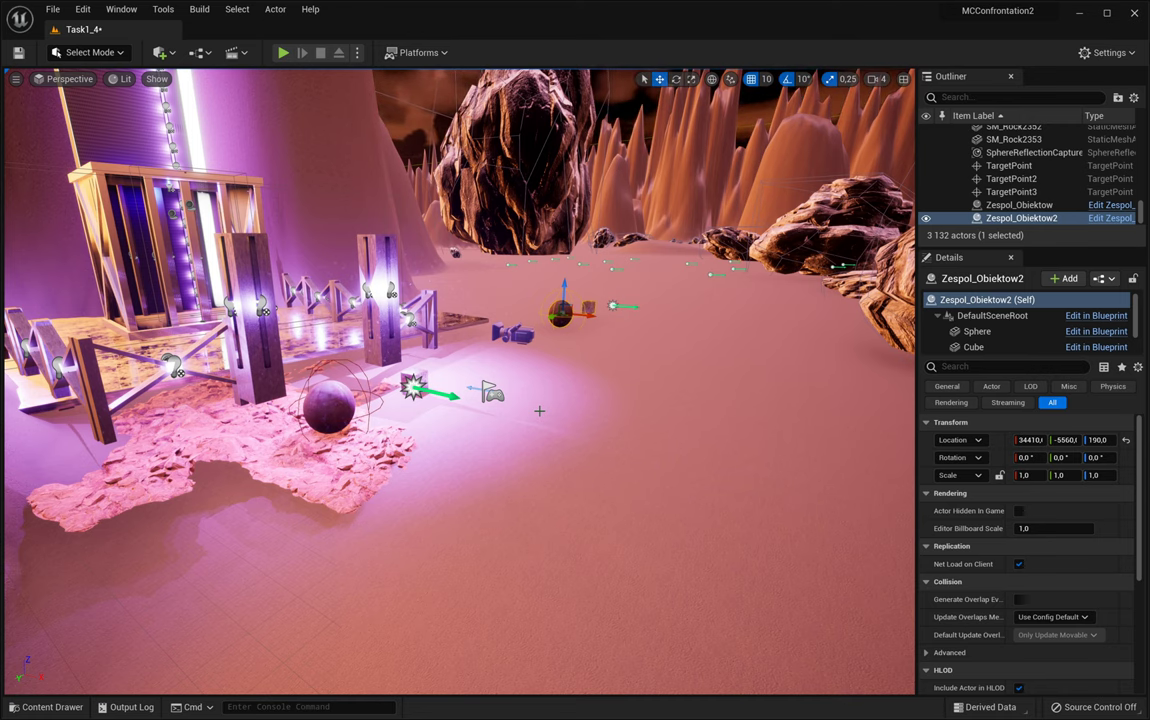
Start a full-screen play-test, walk to the original sphere, and trigger its cube with 1 to watch it rise.
key("F11")
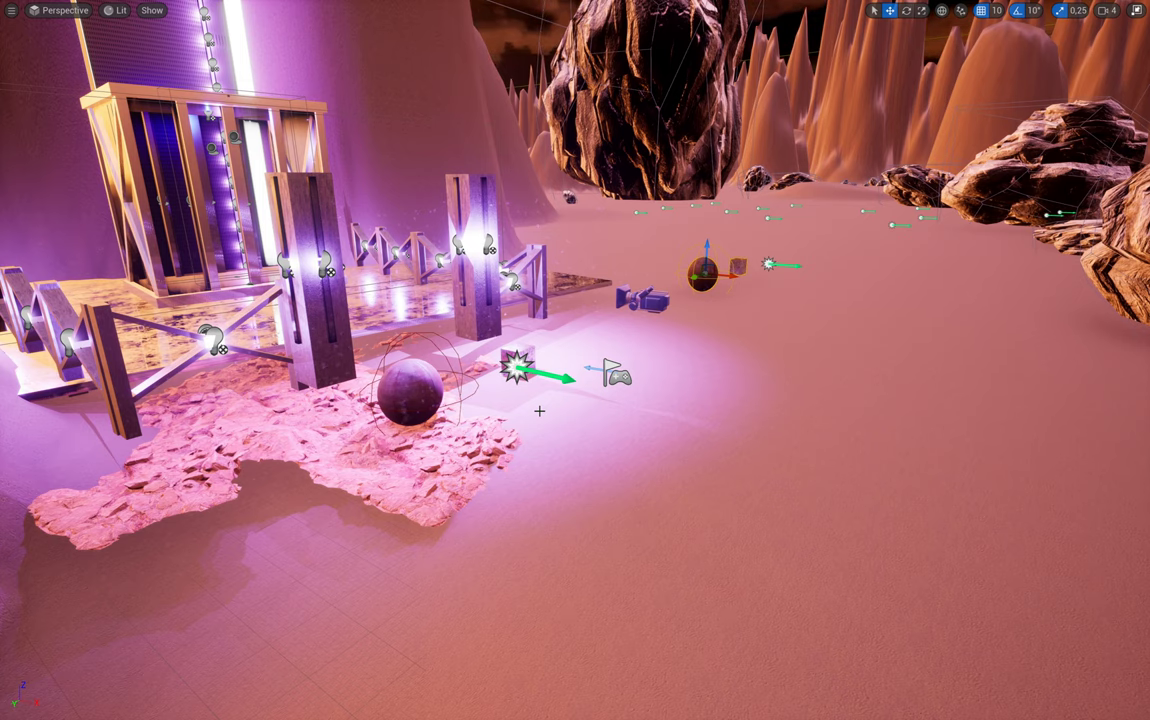
key("alt+p")
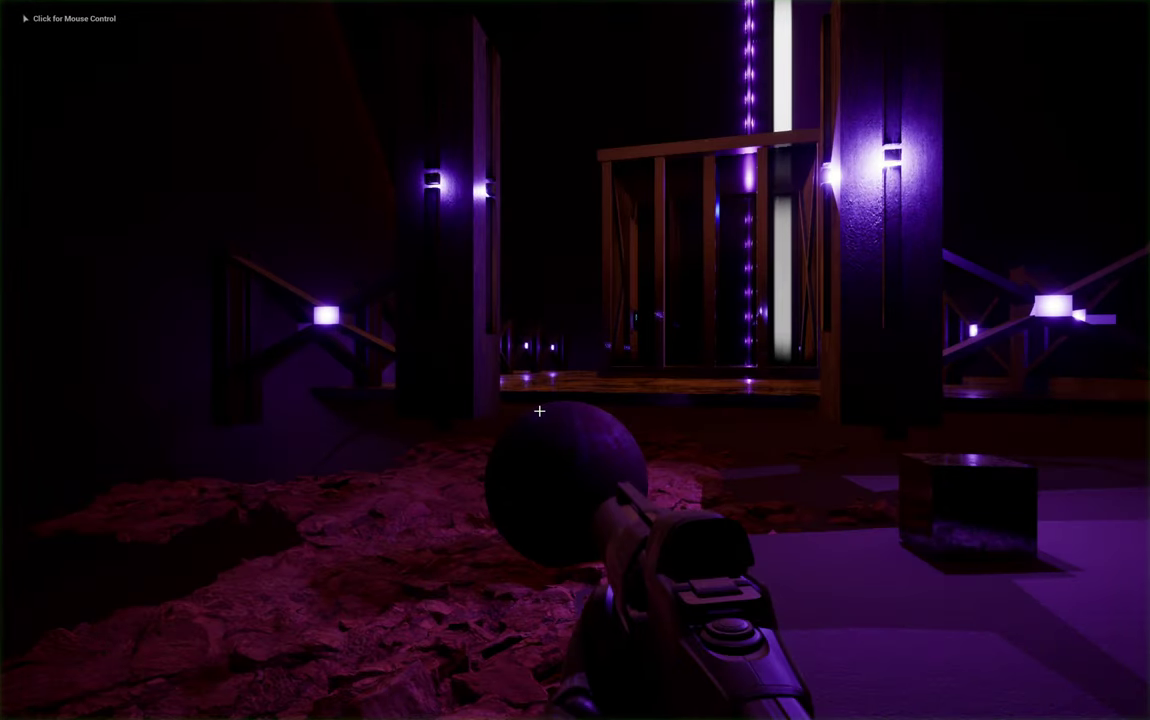
key("w")
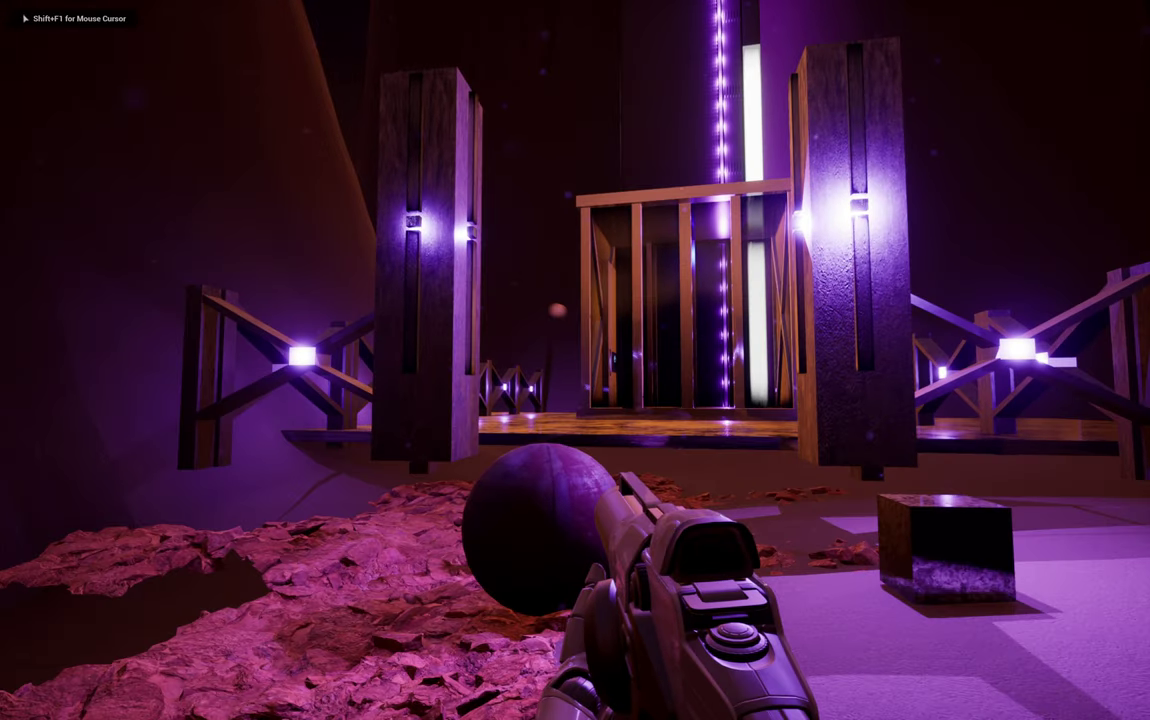
key("w")
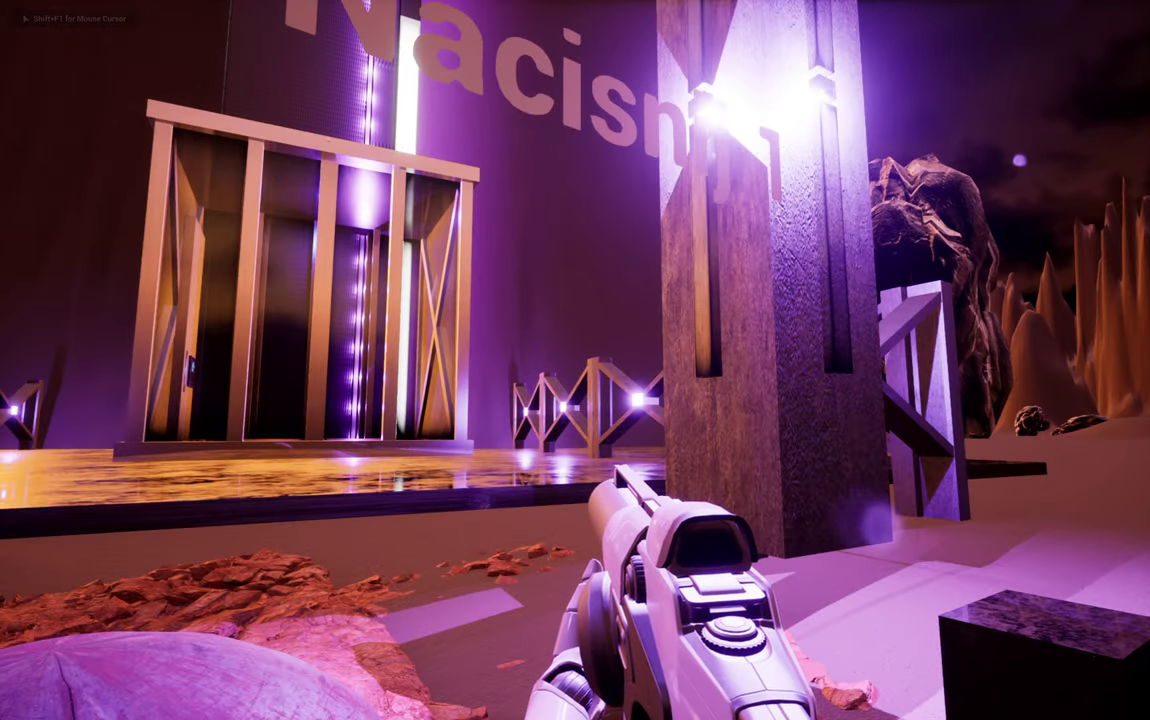
key("w")
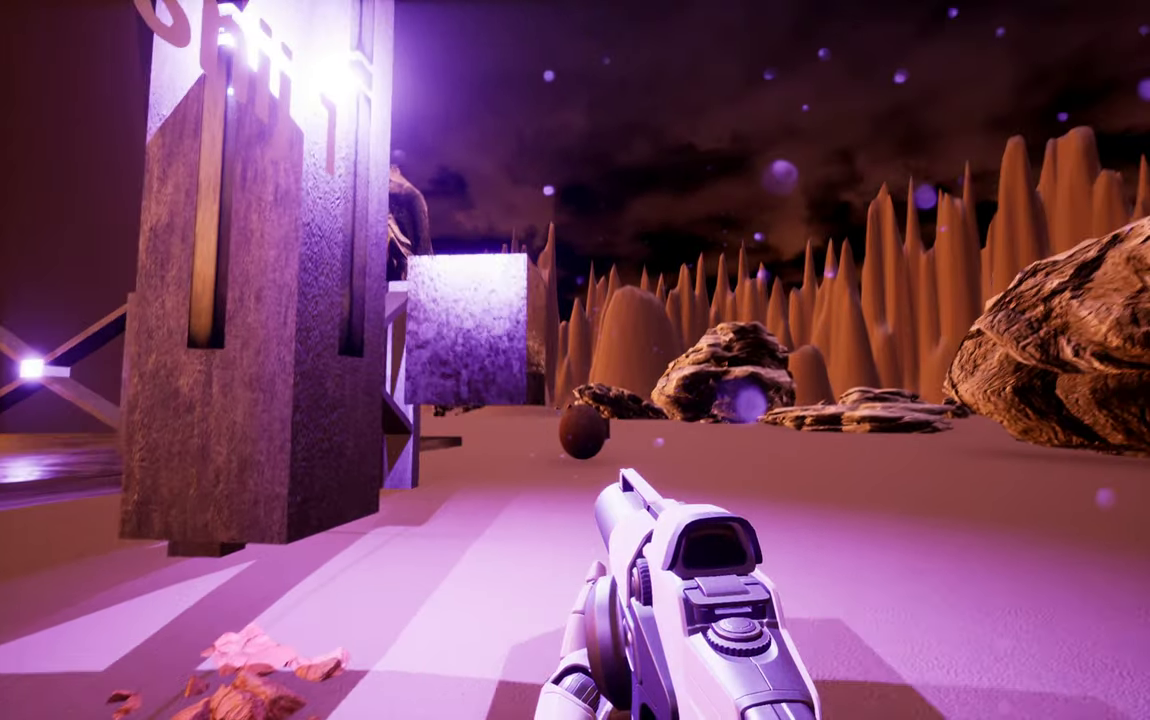
key("w")
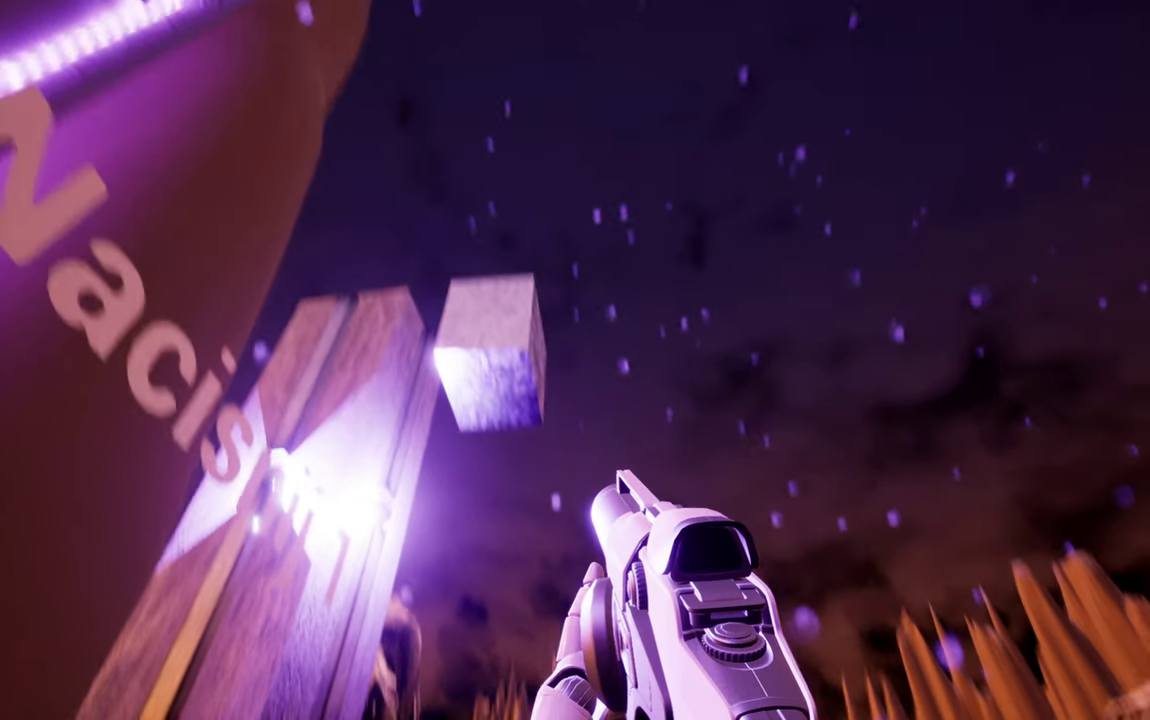
Walk across the sand to the duplicated sphere, trigger its cube with 1, and look up to compare both cubes in flight.
key("w")
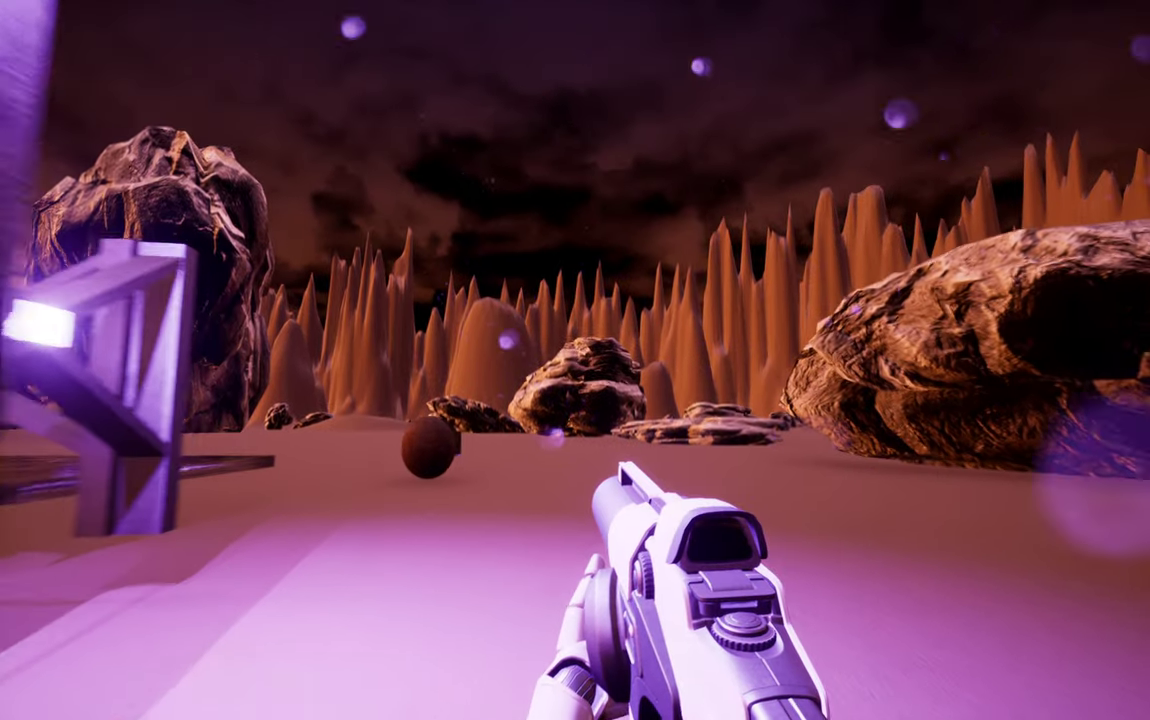
key("w")
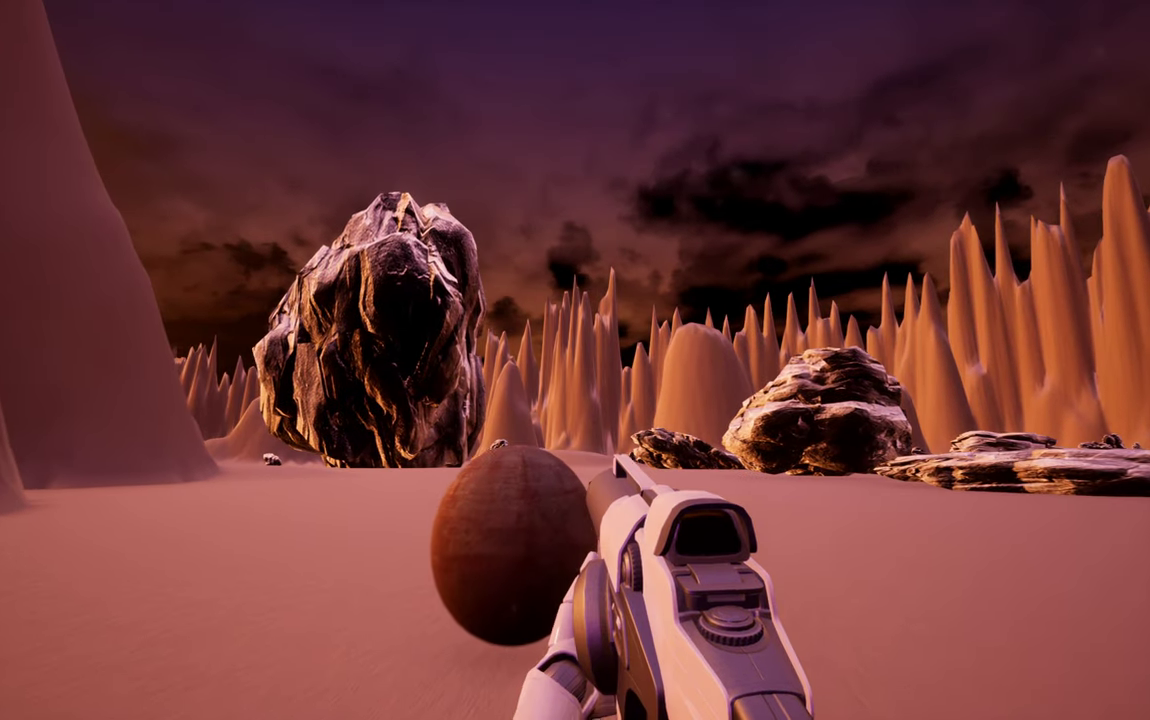
key("w")
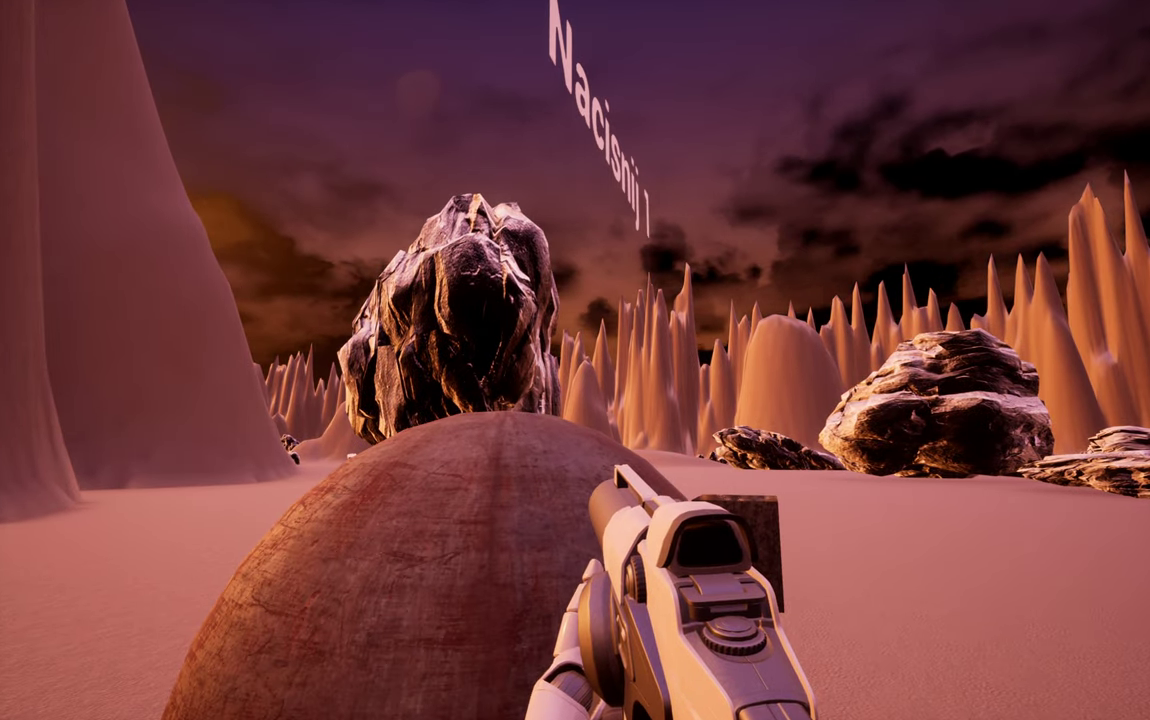
key("1")
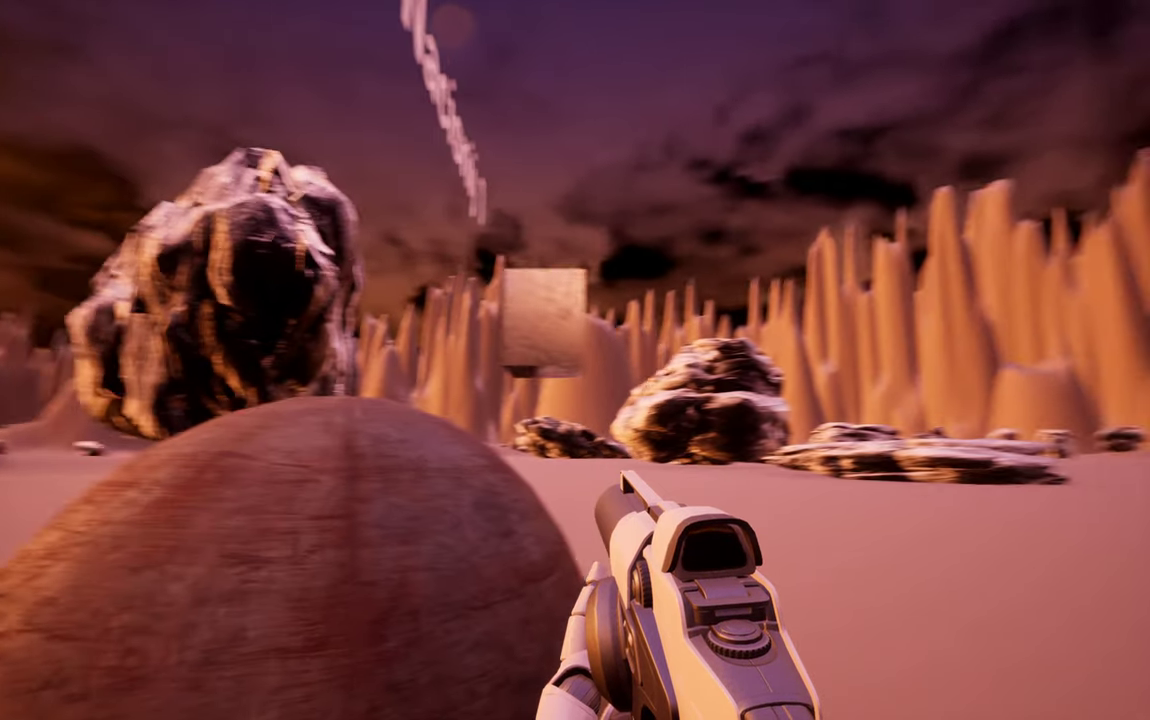
key("w")
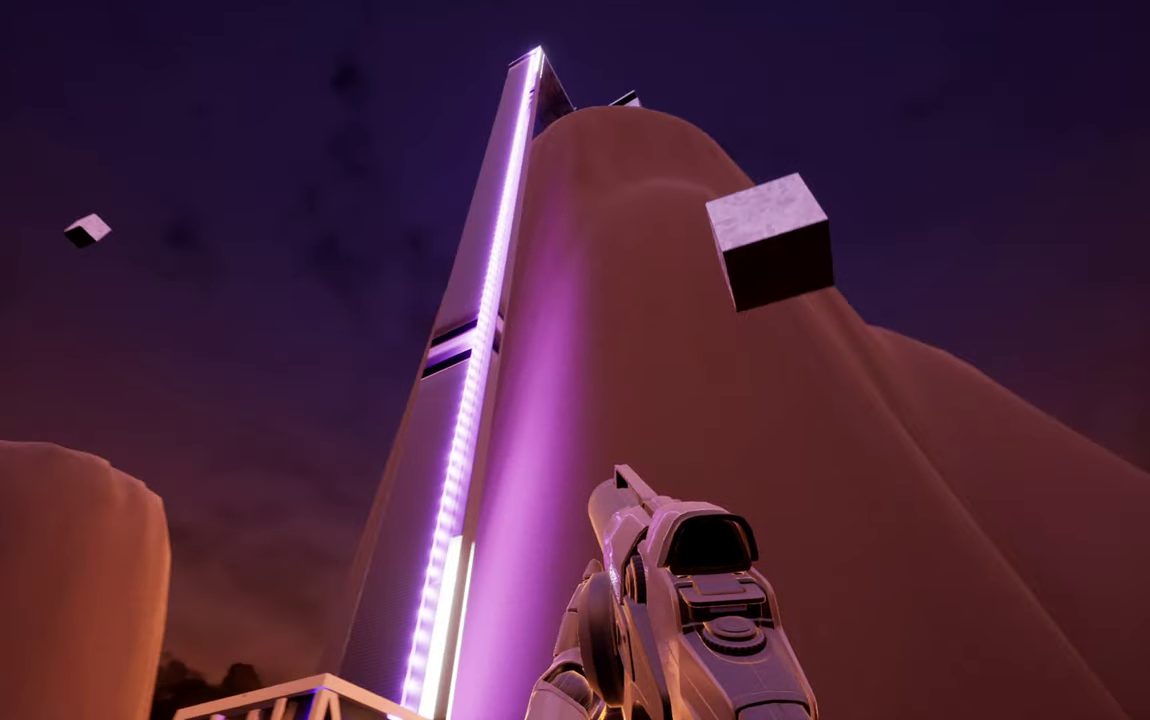
key("w")
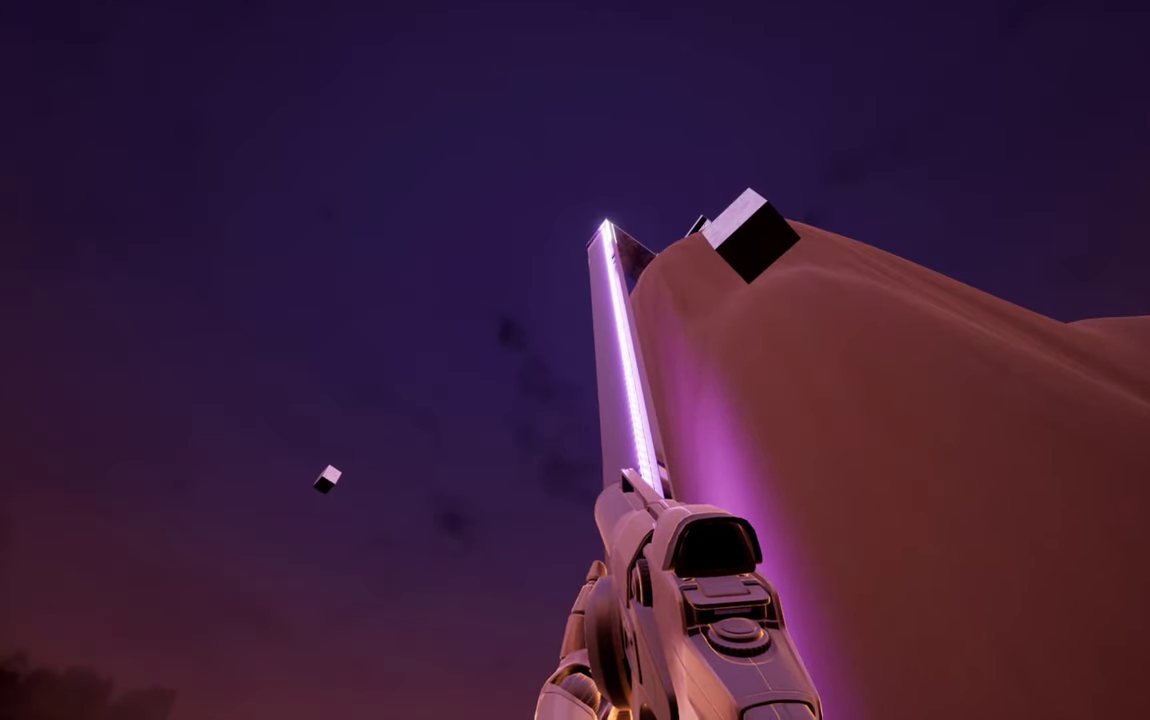